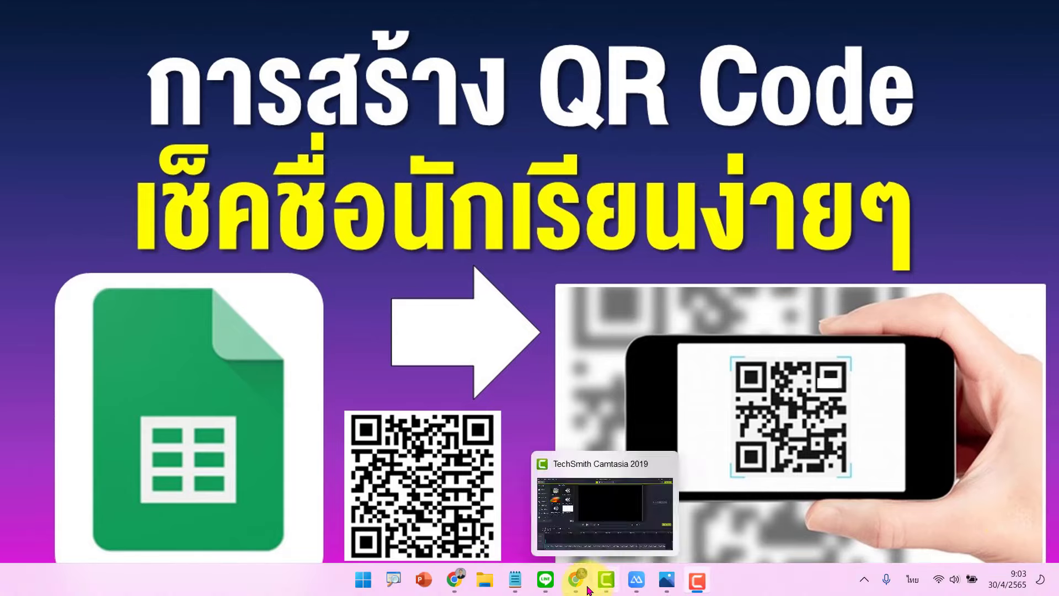
Step: Open Google Drive in Chrome and create a new blank Google Sheets spreadsheet
left_click(575, 579)
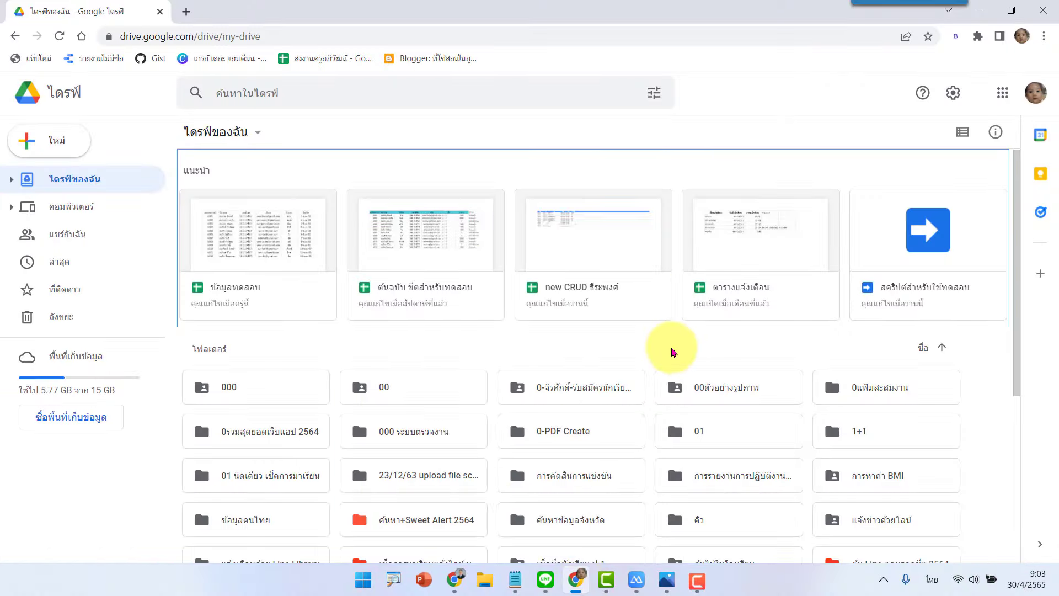
left_click(63, 138)
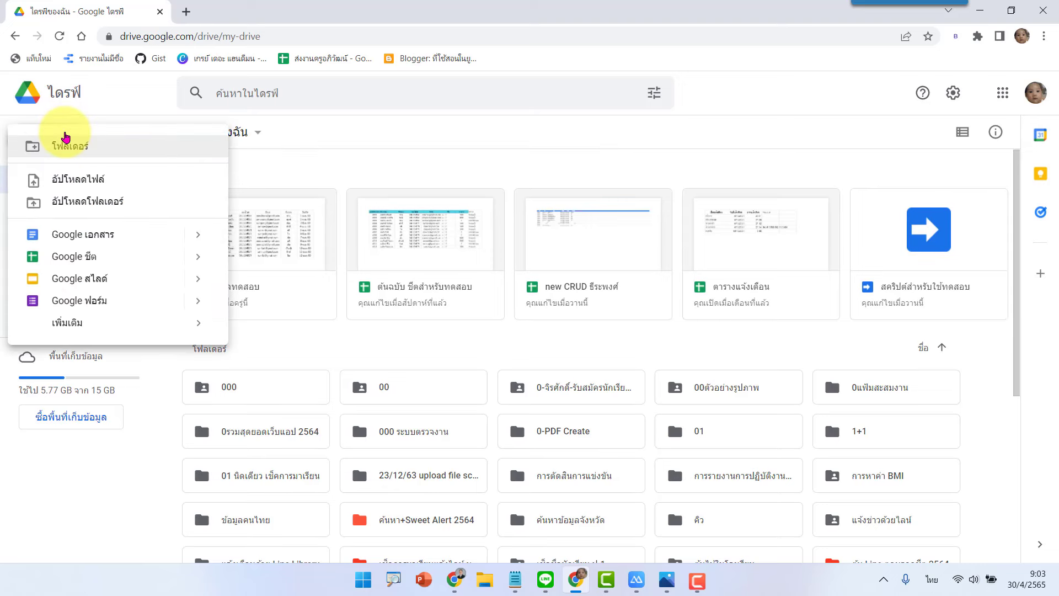
left_click(105, 257)
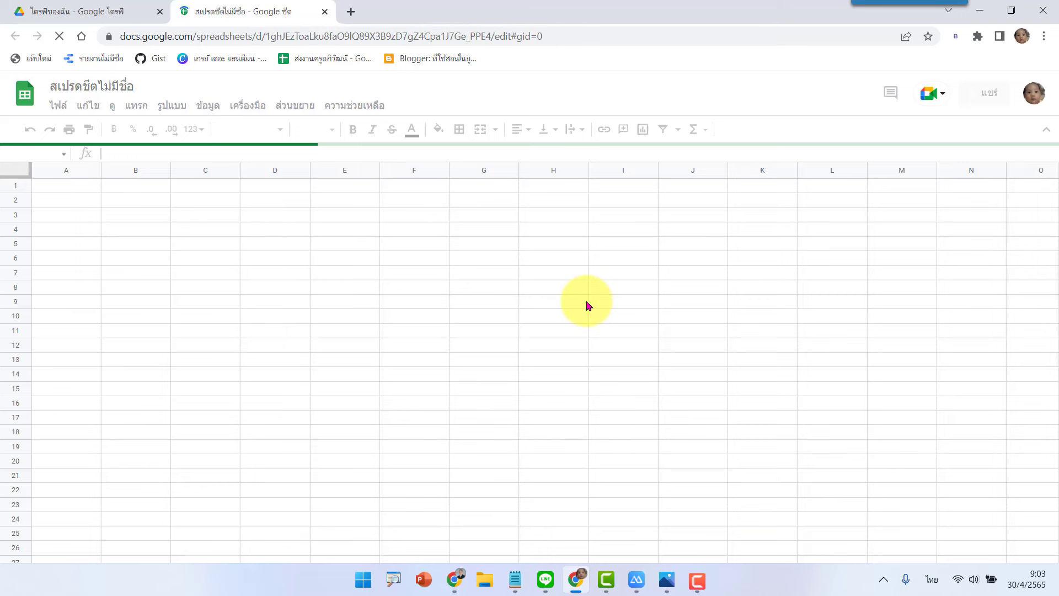
Step: Rename the untitled spreadsheet to 'ชื่อนักเรียน'
left_click(103, 84)
type("ข")
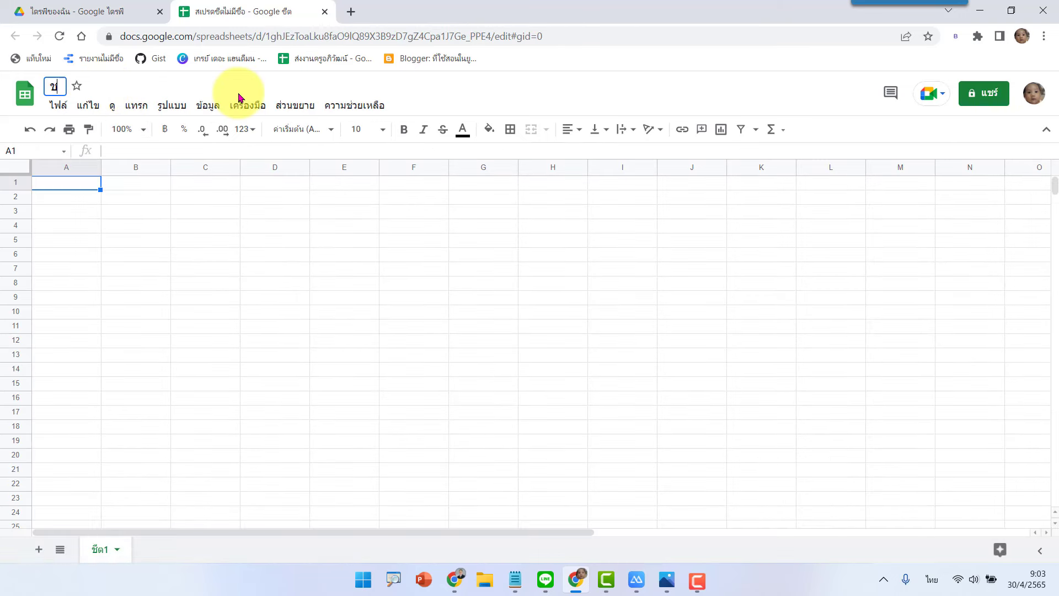
type("ื่อ")
type("นักเรียน")
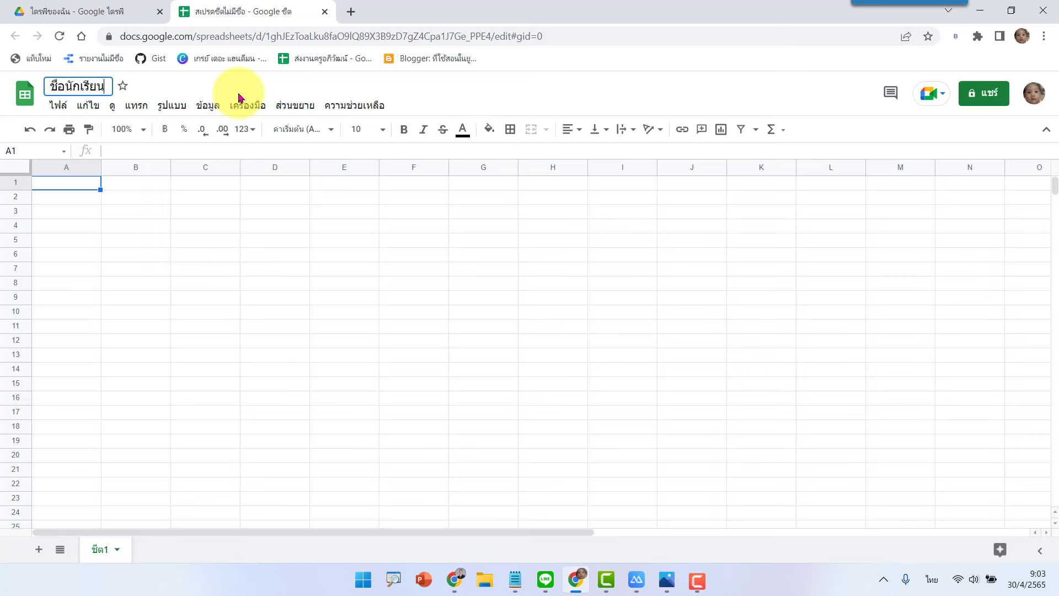
left_click(158, 270)
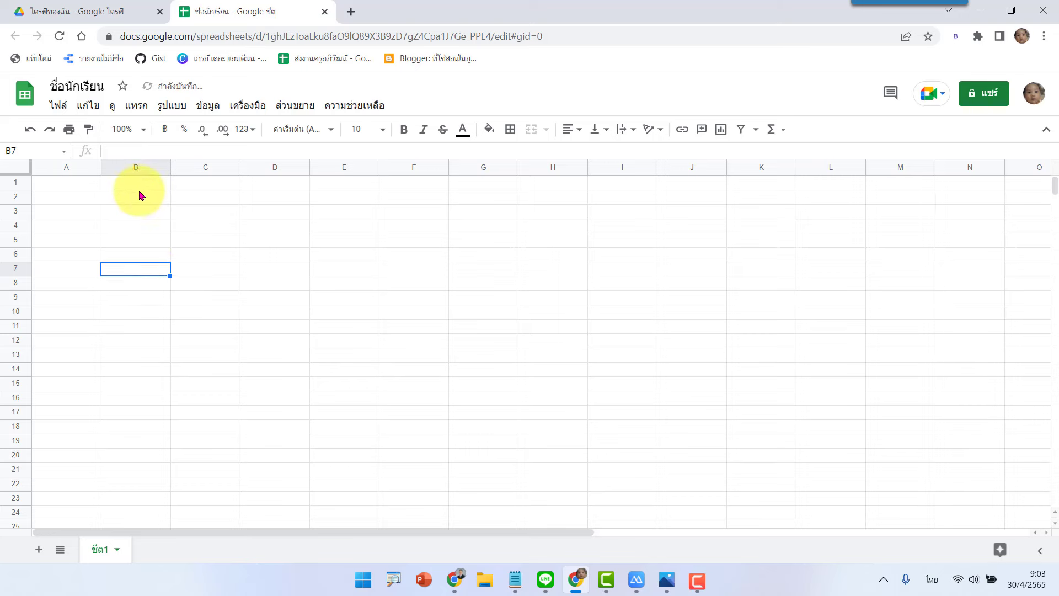
Step: Set the grid zoom to 150% and select cell A1
left_click(146, 131)
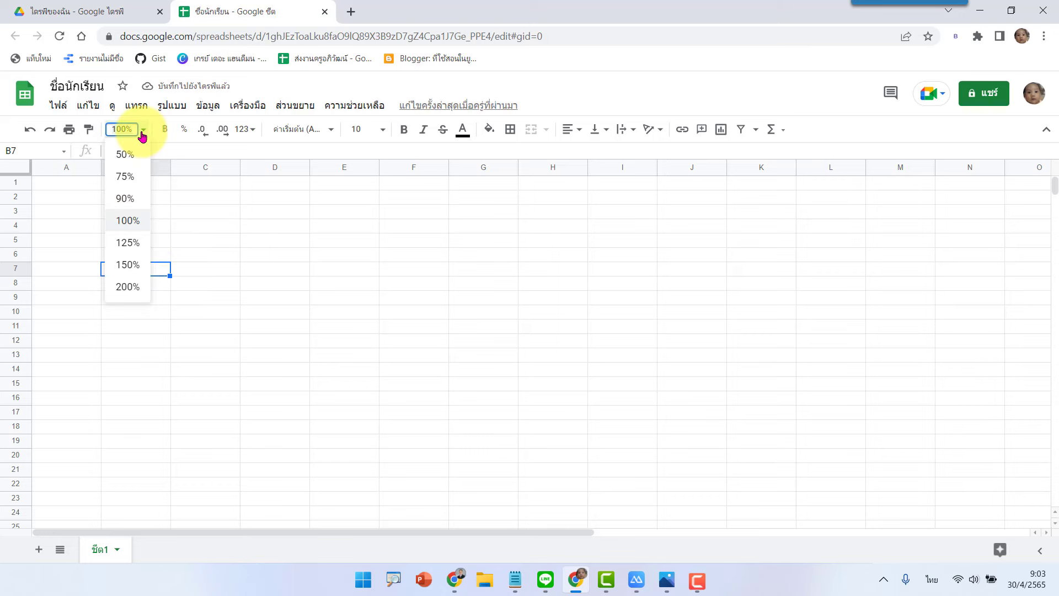
left_click(129, 265)
left_click(107, 200)
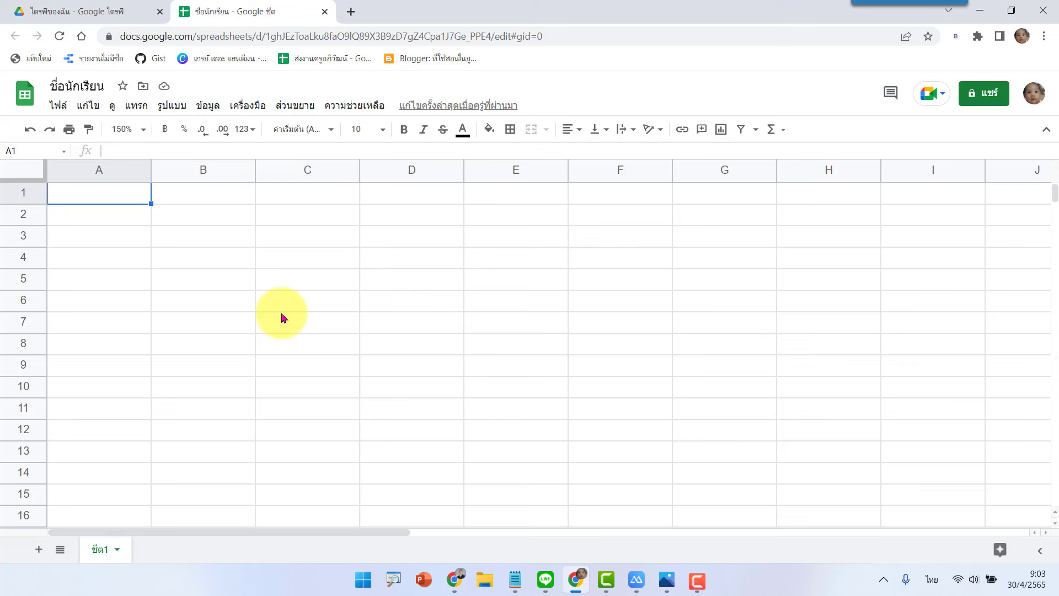
Step: Enter the first name 'สมชาย' and move it from A1 down to A2
type("สมช")
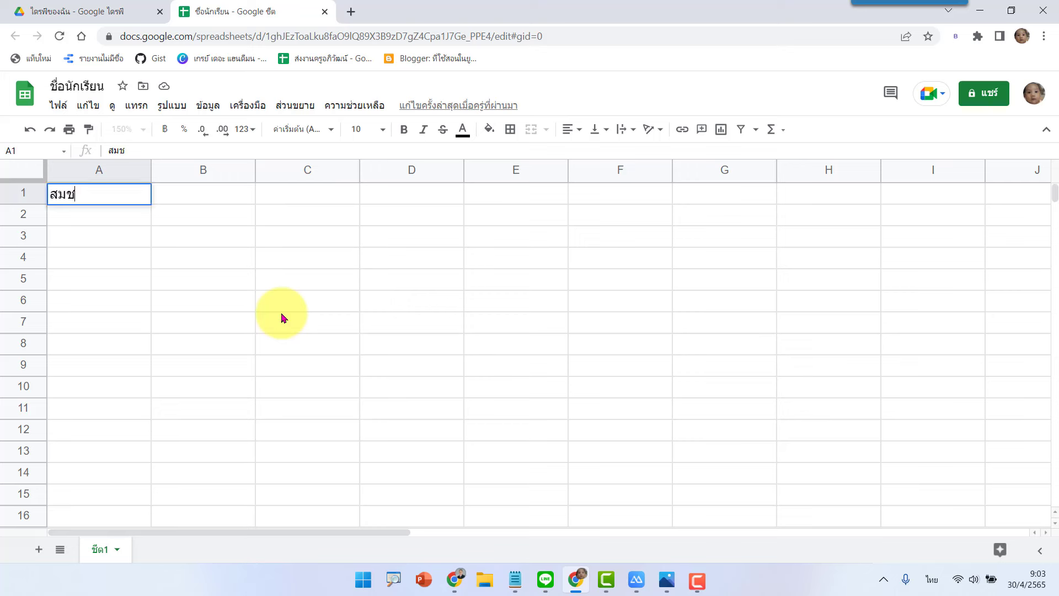
type("าย")
key("Return")
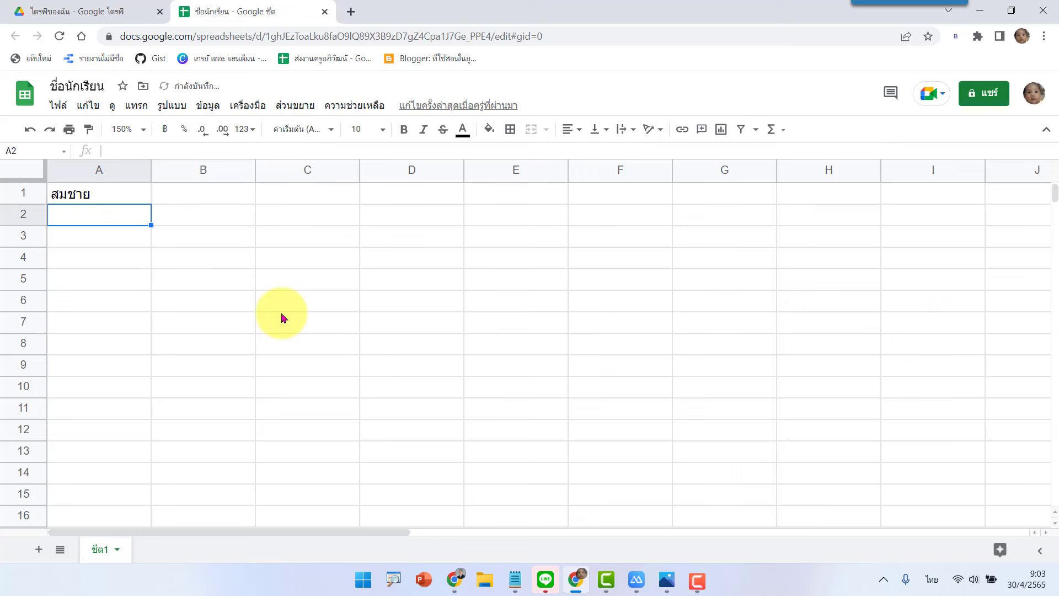
left_click(113, 201)
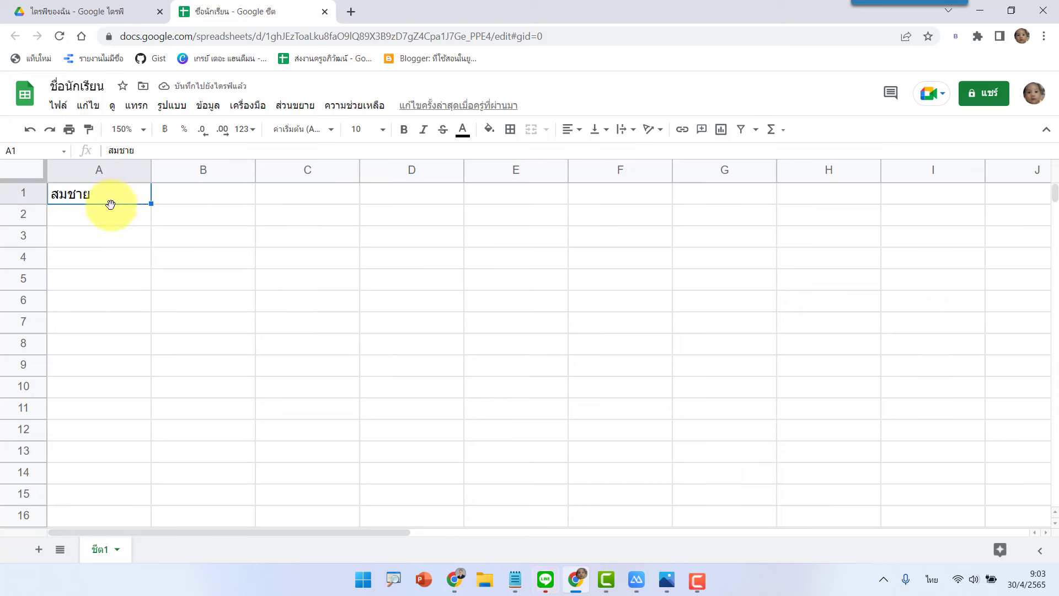
left_click_drag(110, 204, 113, 224)
left_click(135, 198)
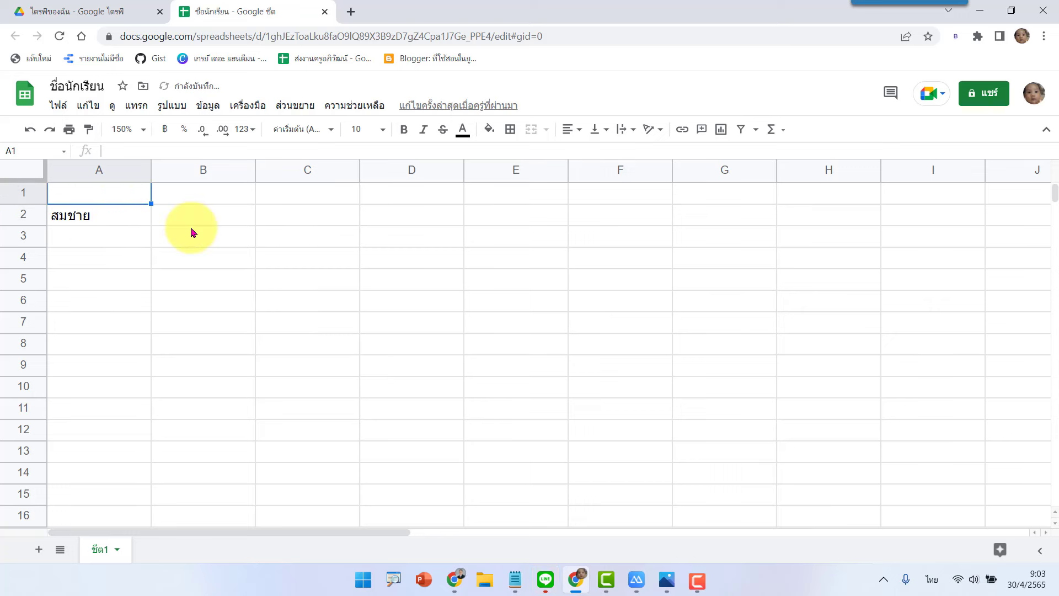
Step: Type the headers ชื่อ, สกุล, ชื่อ สกุล, url, qr code across A1:E1
type("ชื่อ")
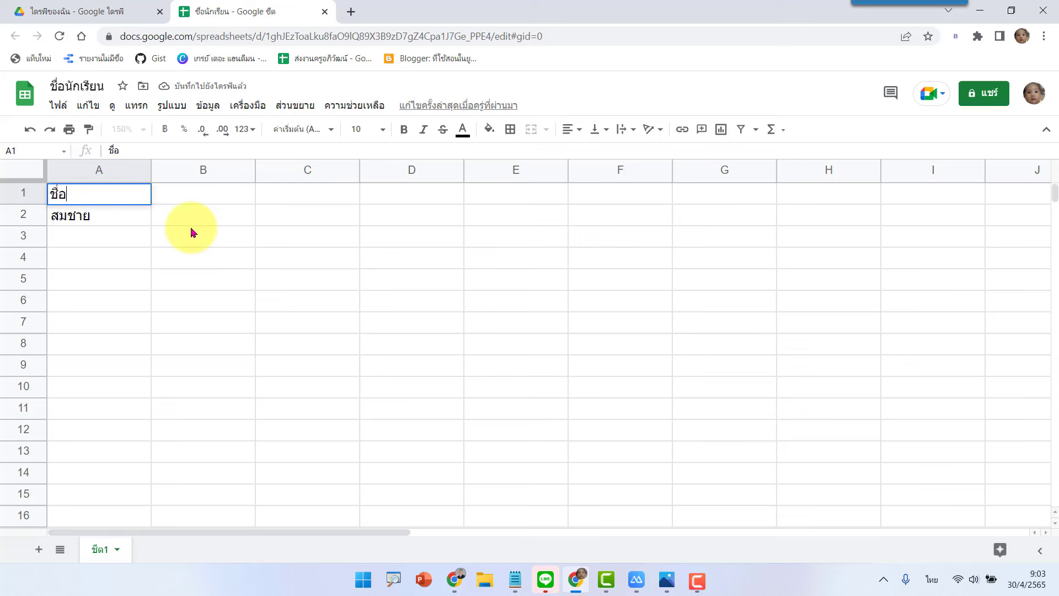
key("Tab")
type("สกุ")
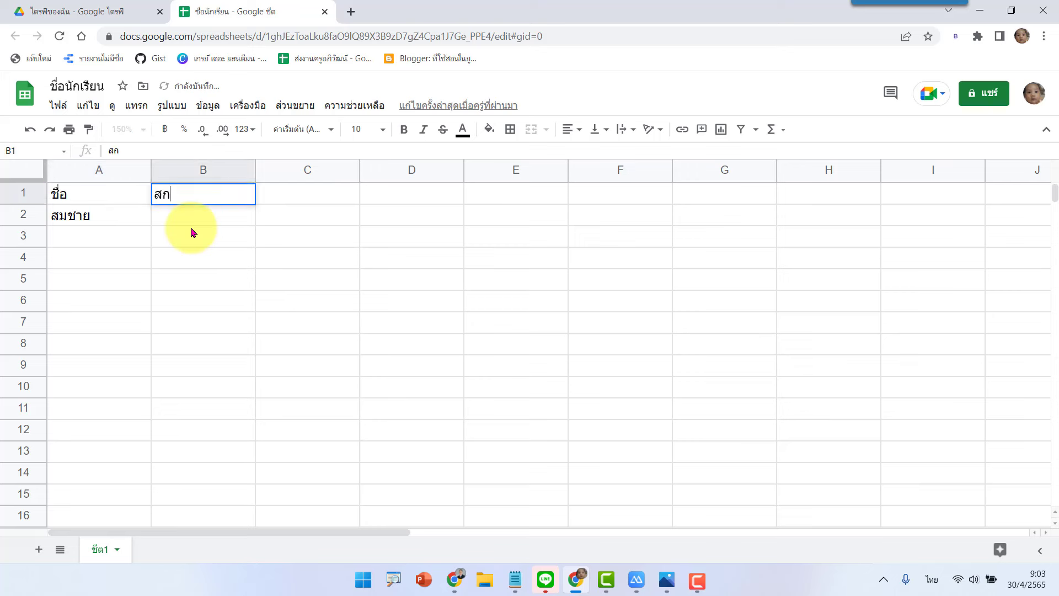
type("ล")
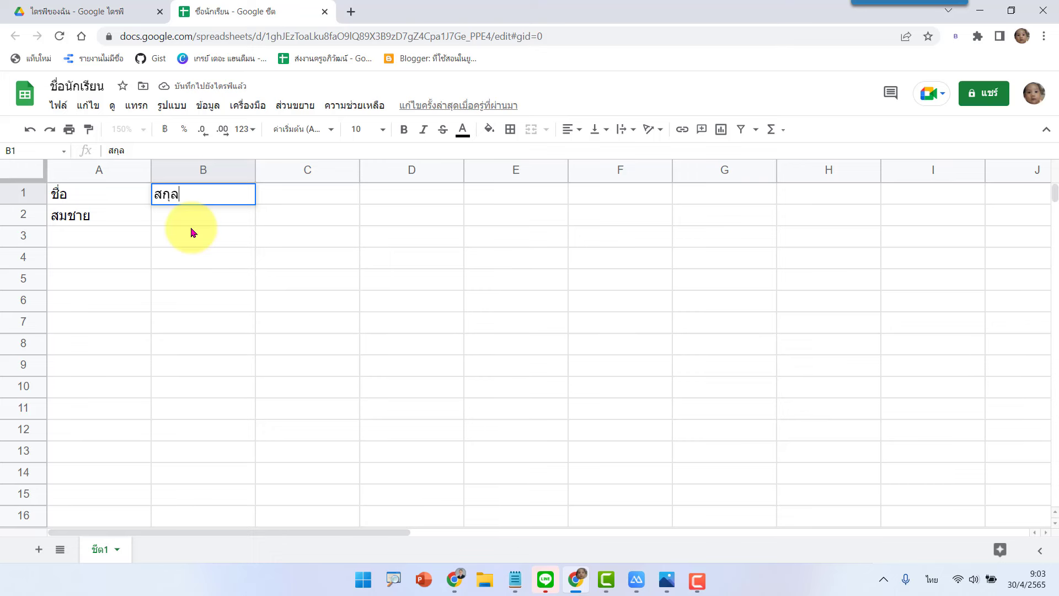
key("Tab")
type("ชื่อ")
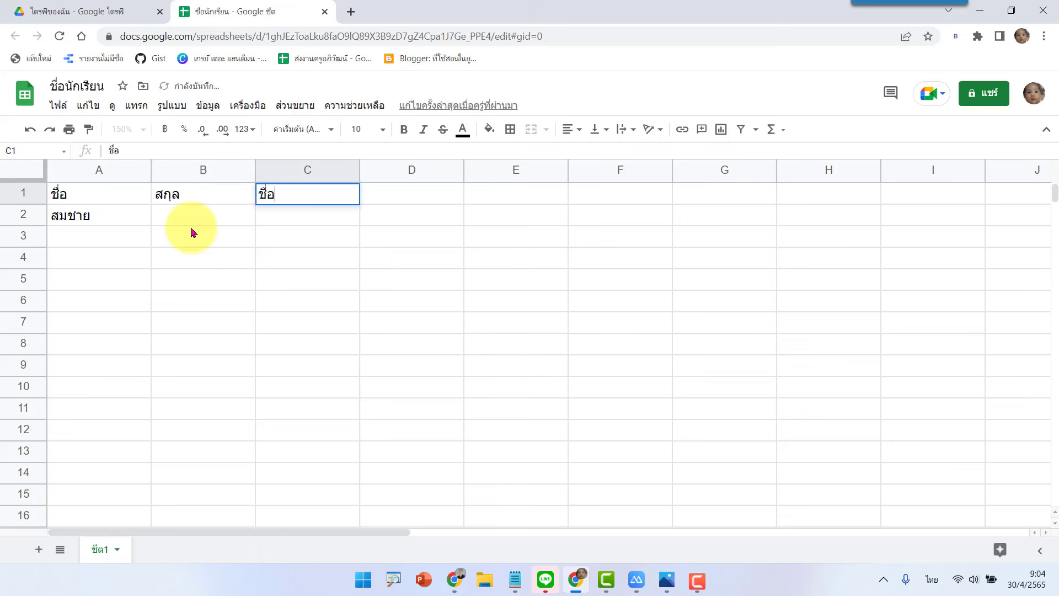
type(" สกุ")
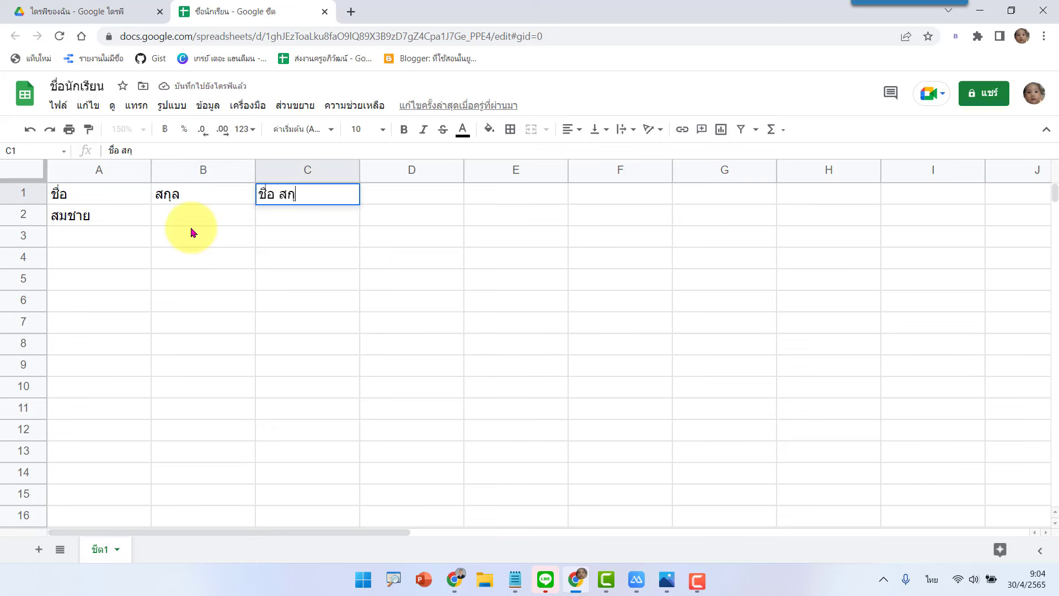
type("ล")
key("Tab")
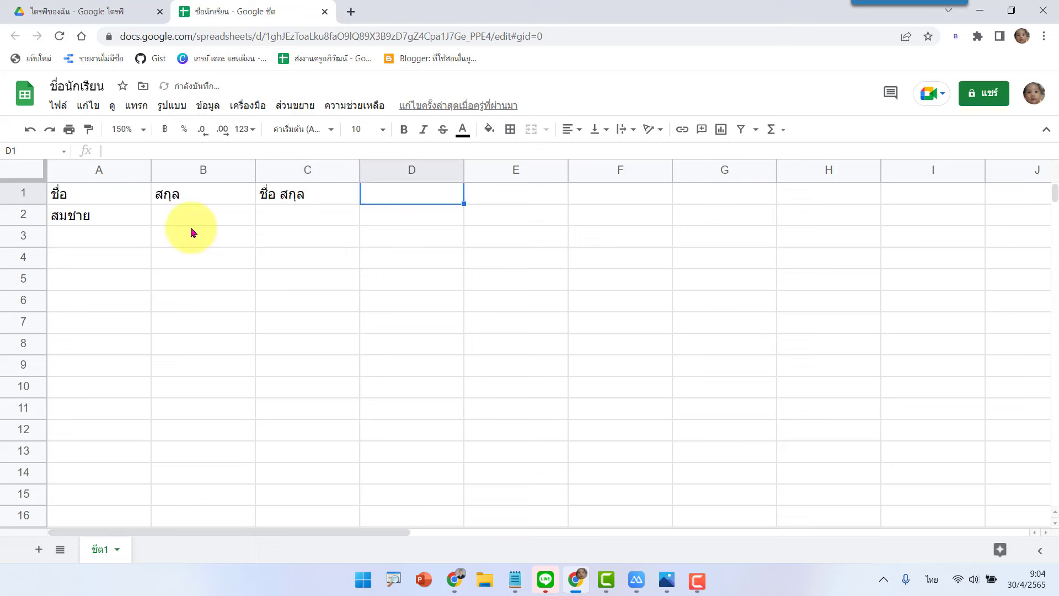
key("grave")
type("url")
key("Tab")
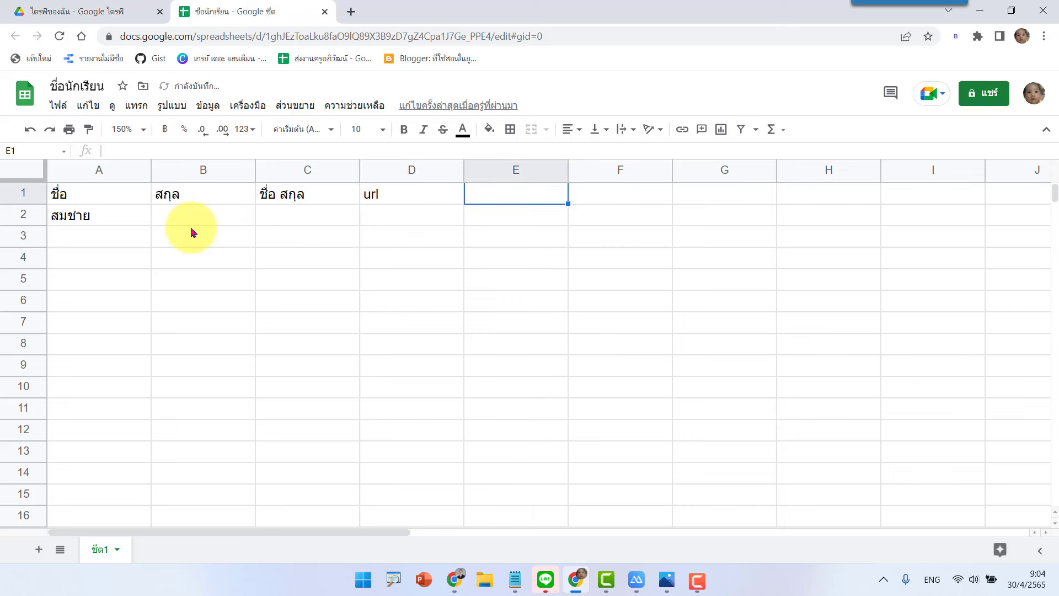
type("q")
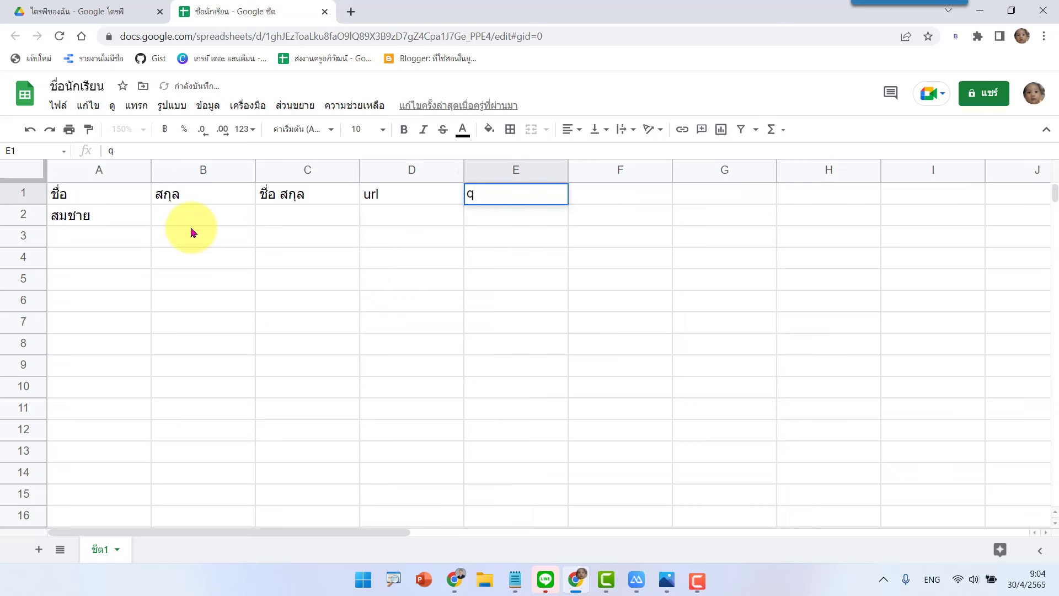
type("r co")
type("de")
key("Return")
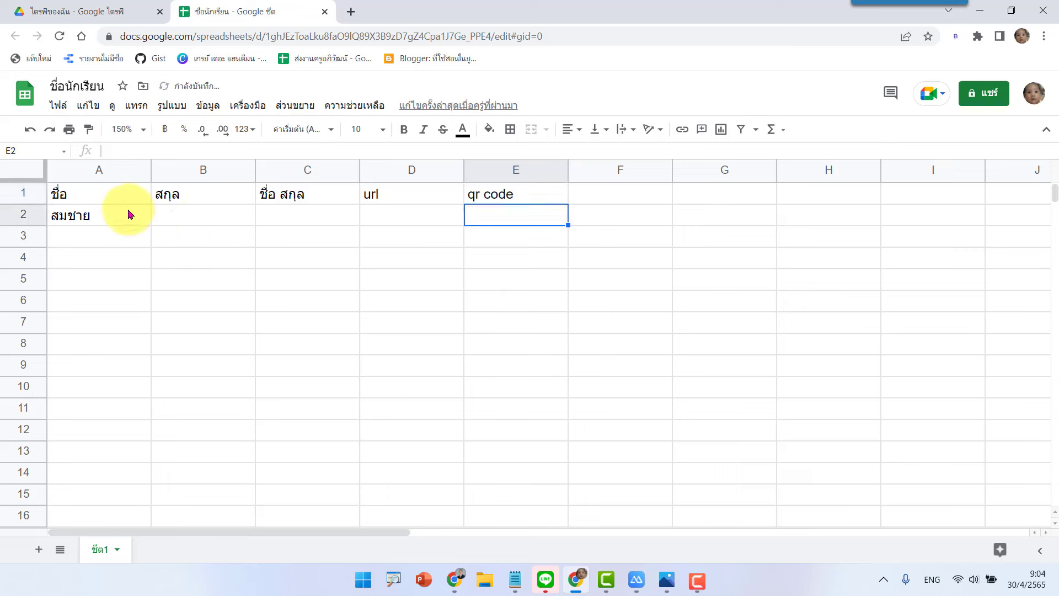
Step: Centre-align and bold the header row A1:E1
left_click_drag(118, 197, 515, 197)
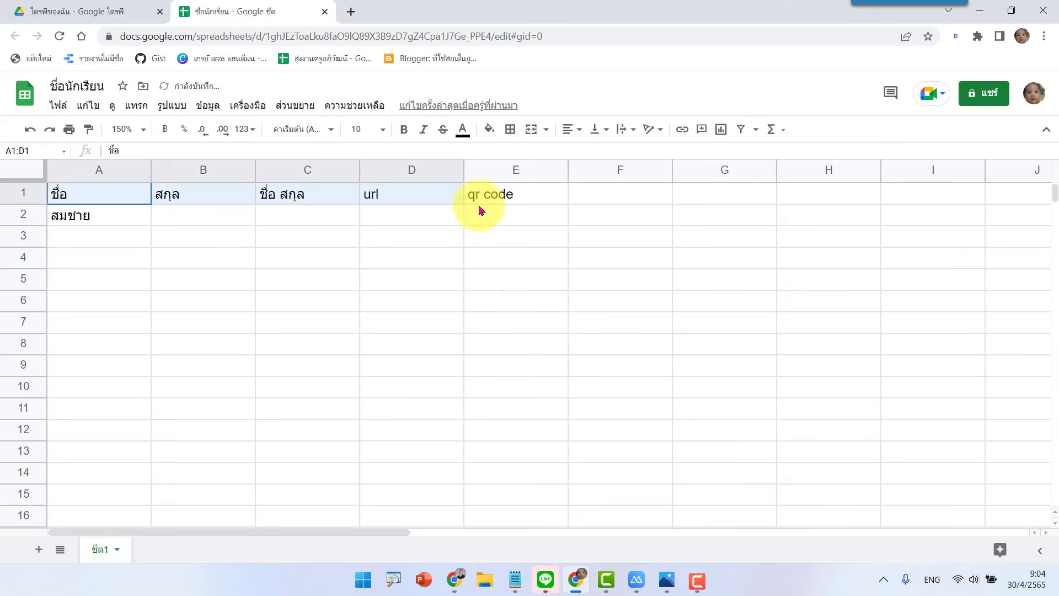
left_click(568, 129)
left_click(583, 155)
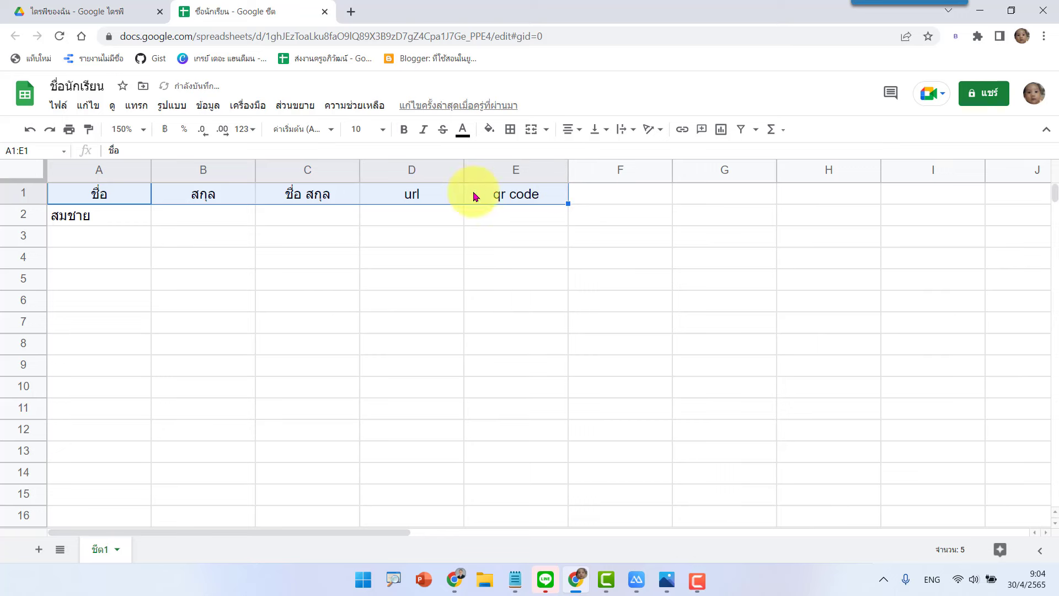
left_click(404, 129)
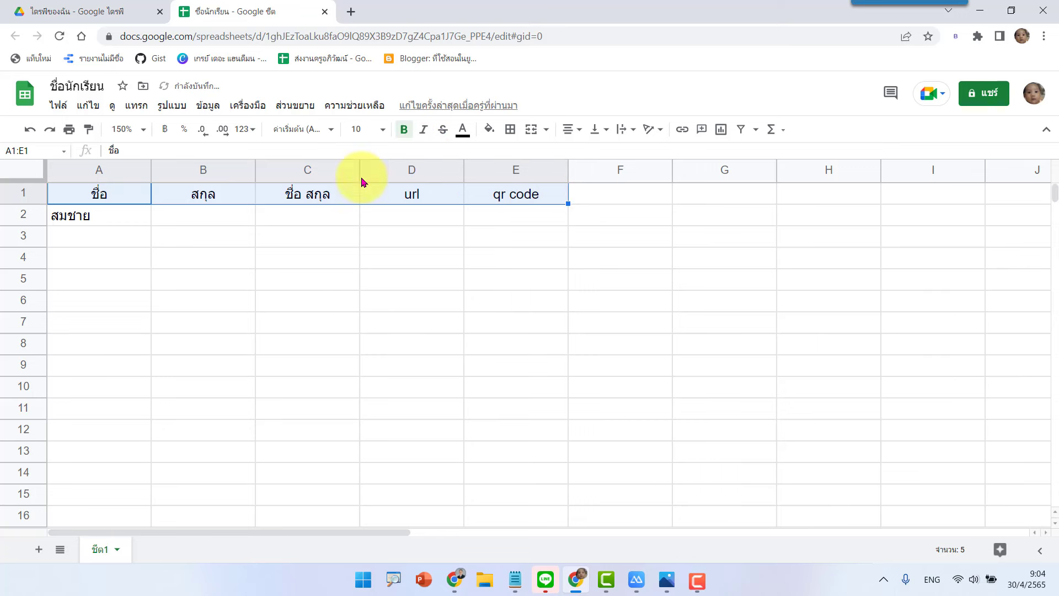
left_click(111, 220)
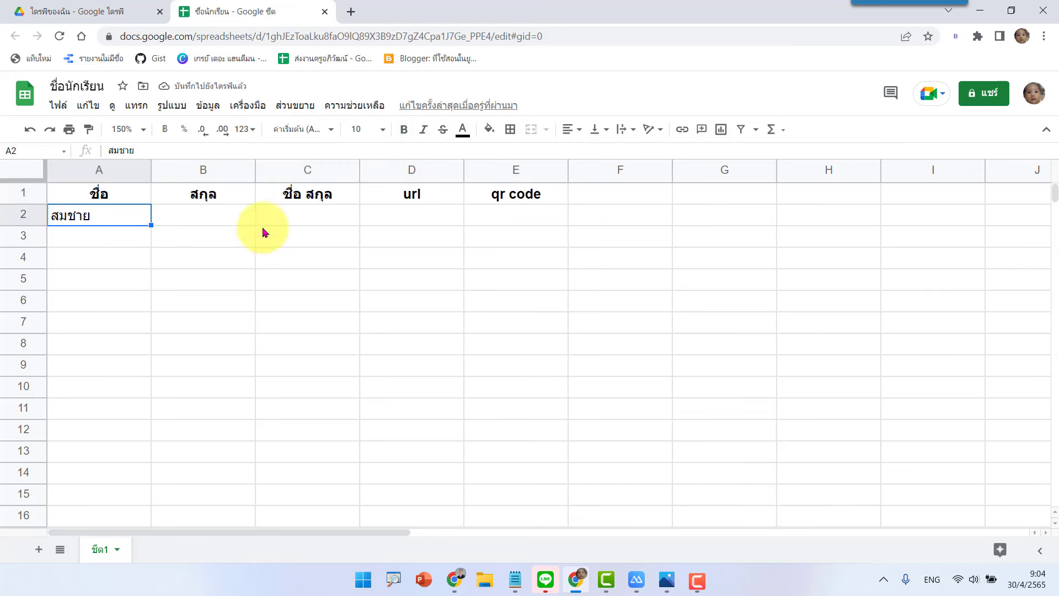
Step: Enter the first student's surname 'เรียนด' in B2
left_click(217, 218)
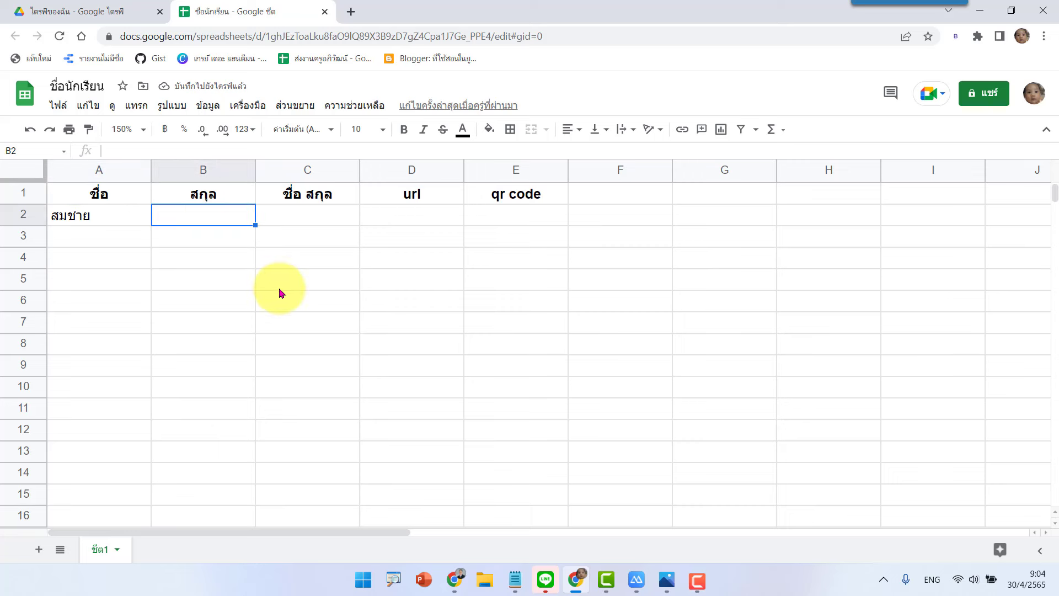
key("grave")
type("เรียน")
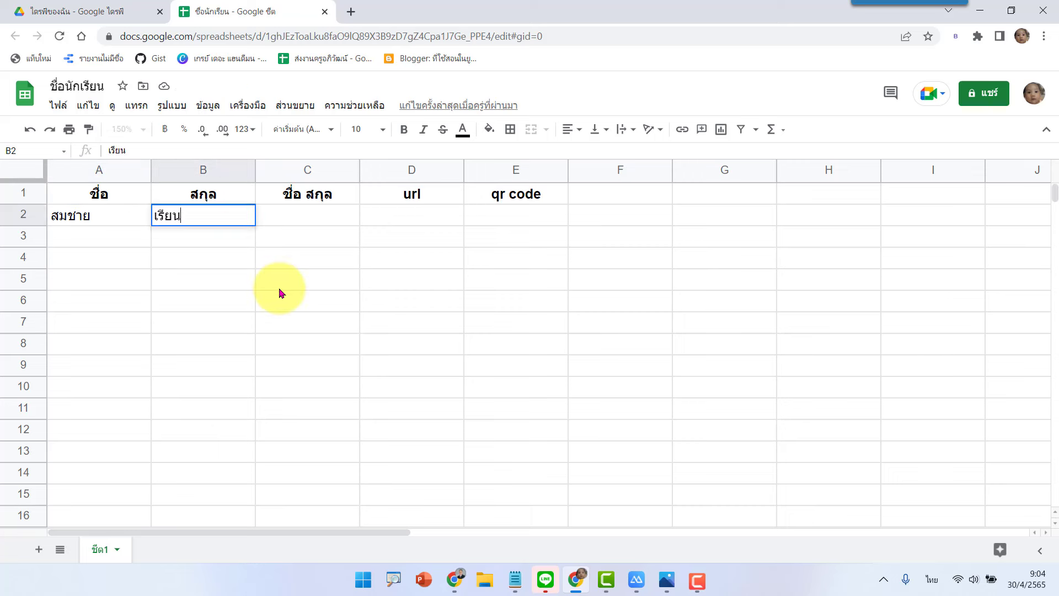
type("ดี")
key("Return")
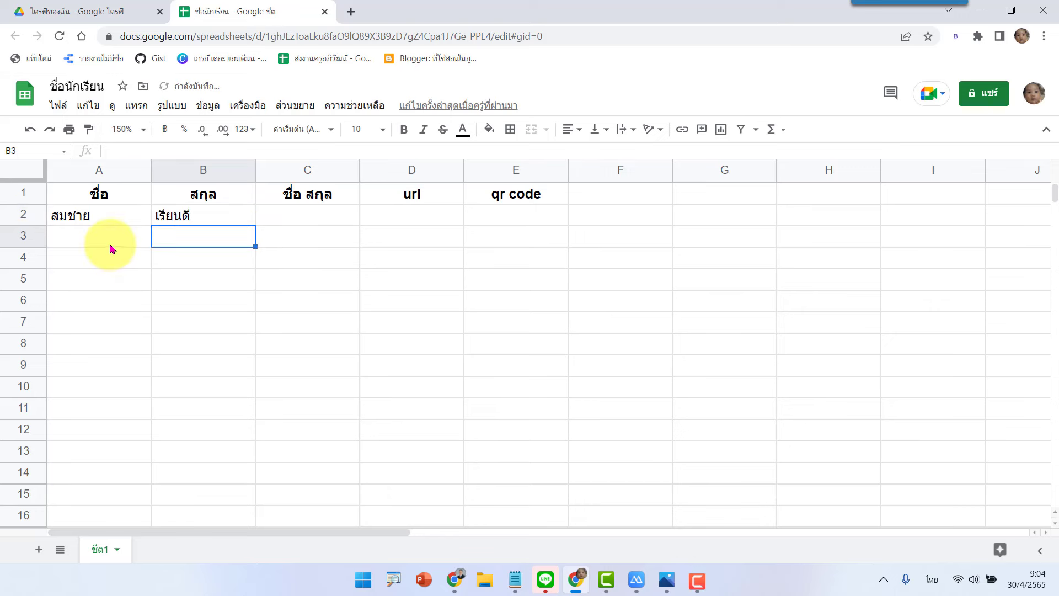
Step: Enter the second student 'สมพงษ์' 'คนขยัน' in A3 and B3
left_click(110, 242)
type("สมพ")
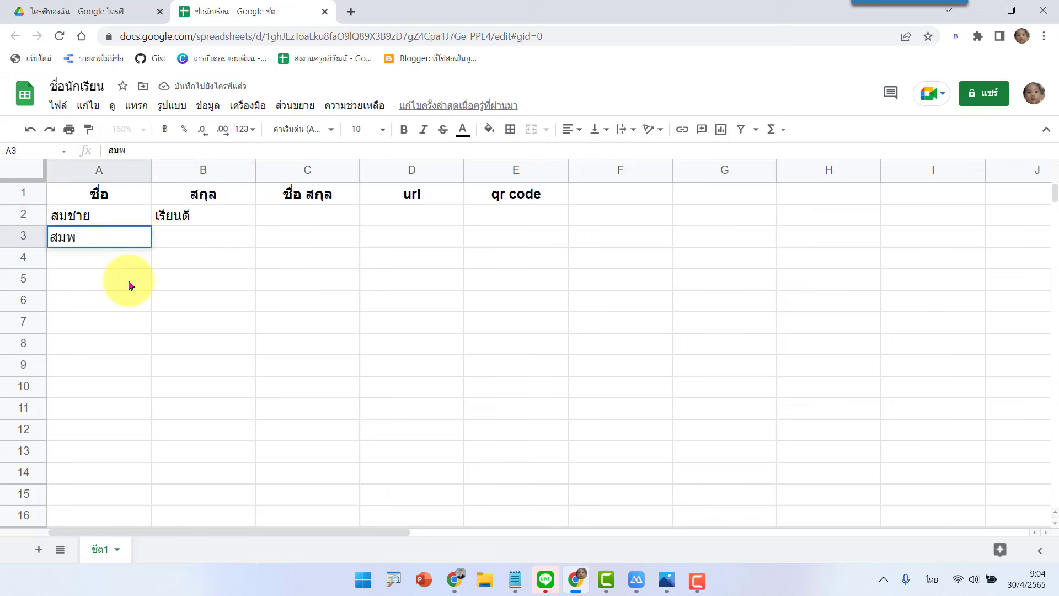
type("งษ์")
key("Tab")
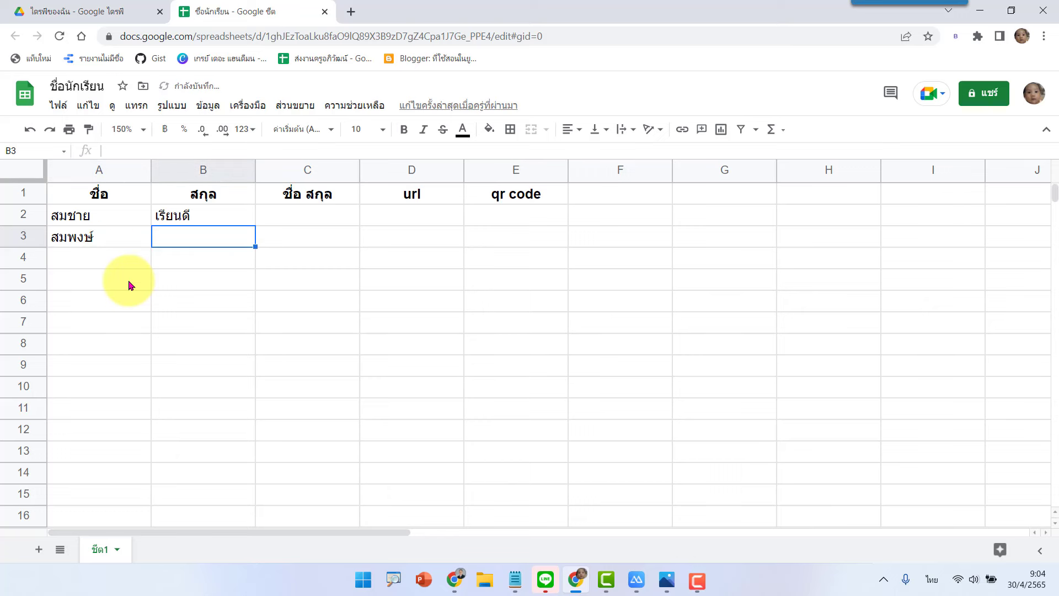
type("คนข")
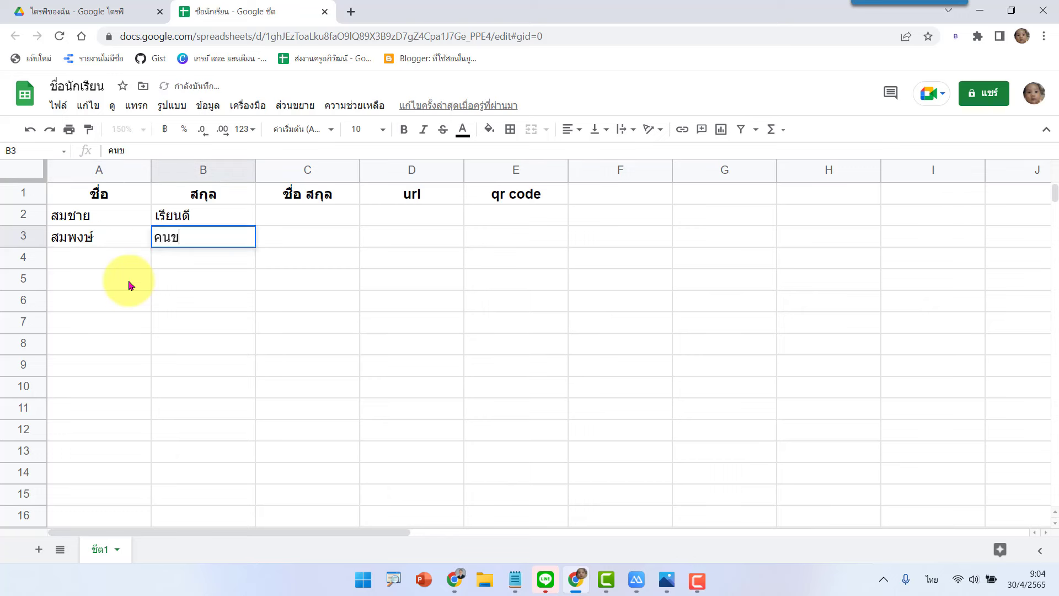
type("ยัน")
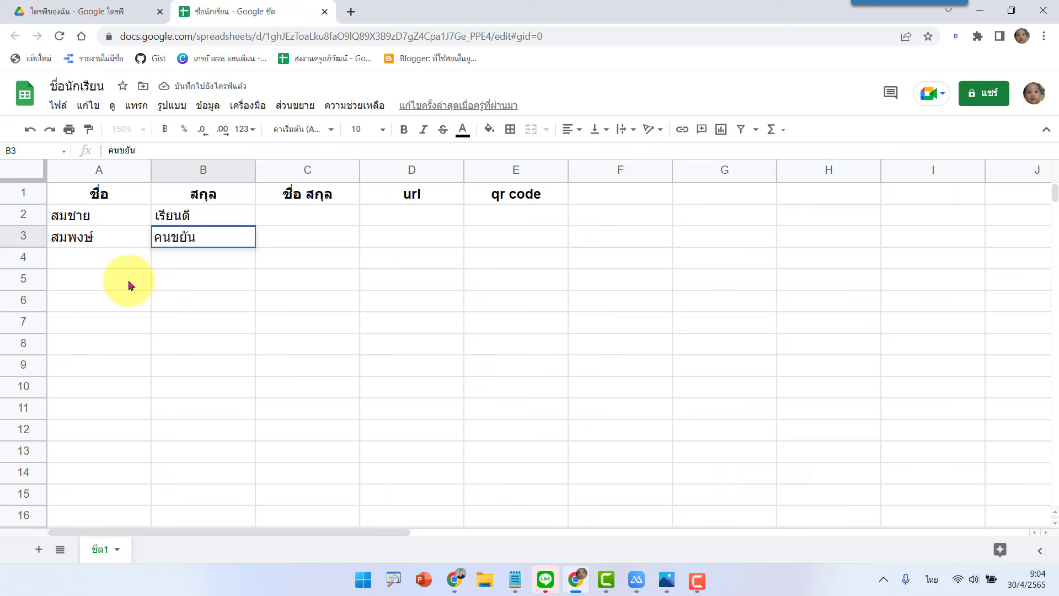
key("Return")
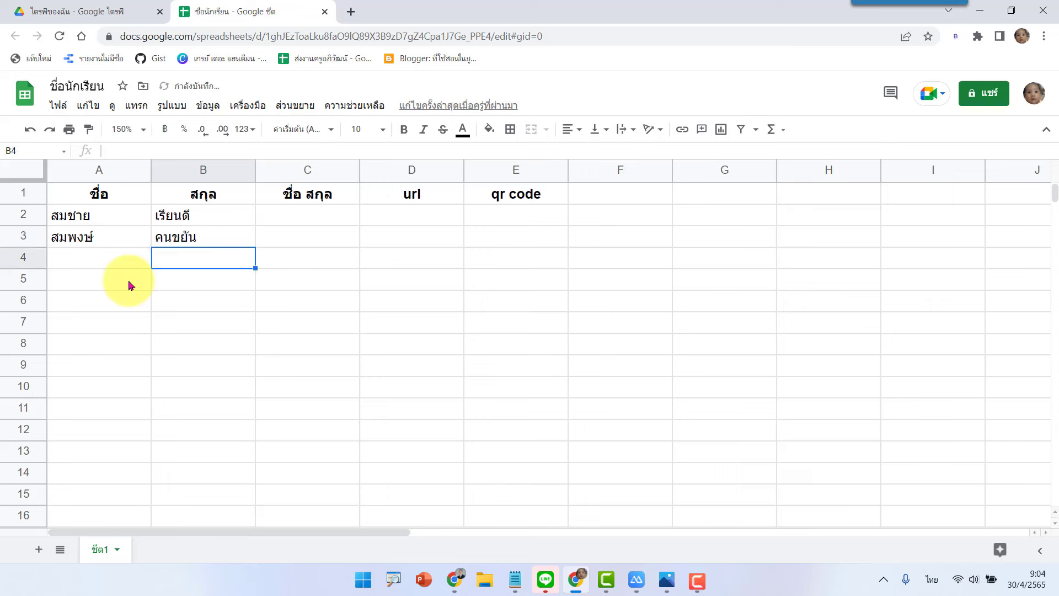
Step: Build the formula =A2&" "&B2 in C2 and autofill it down to C3
left_click(313, 227)
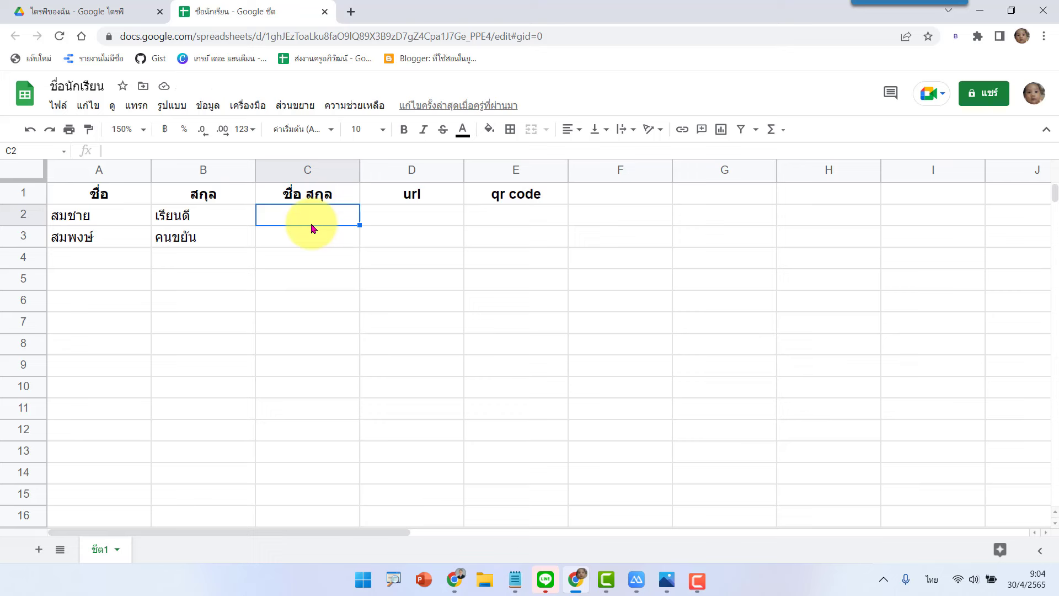
key("grave")
type("=")
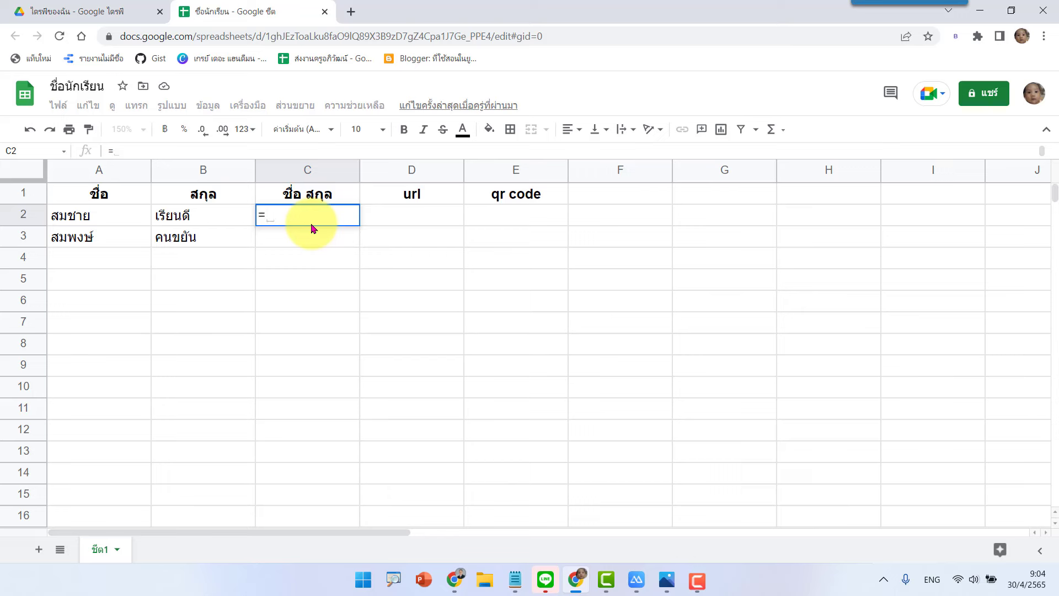
left_click(104, 220)
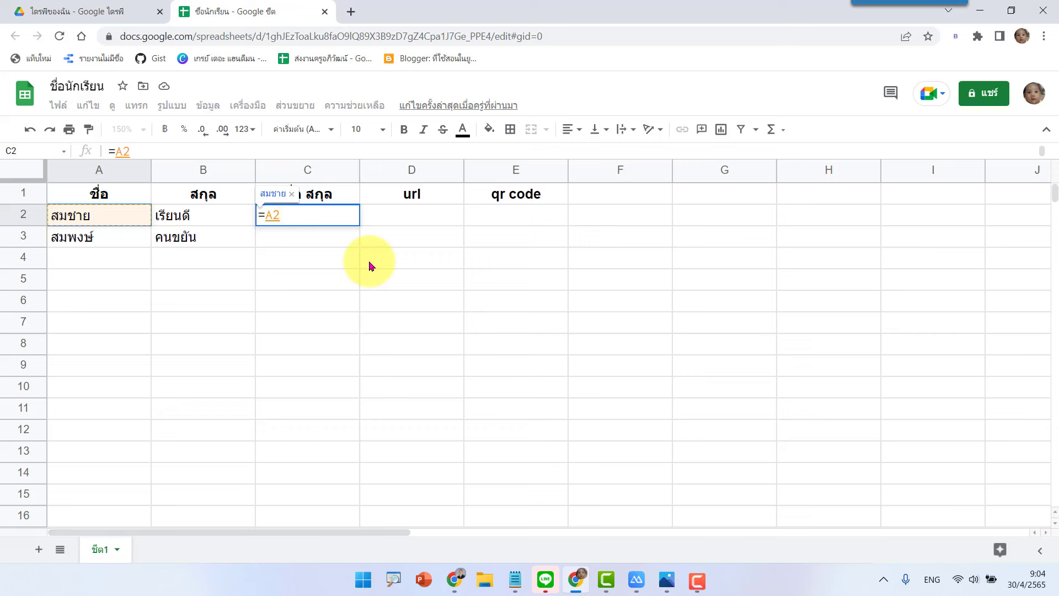
type("&")
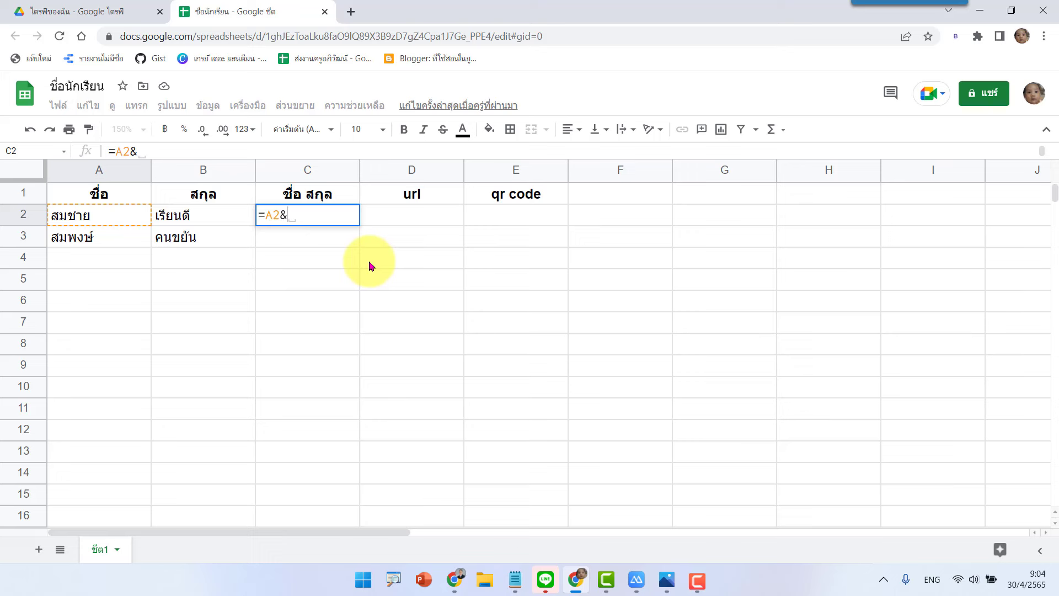
type("\"")
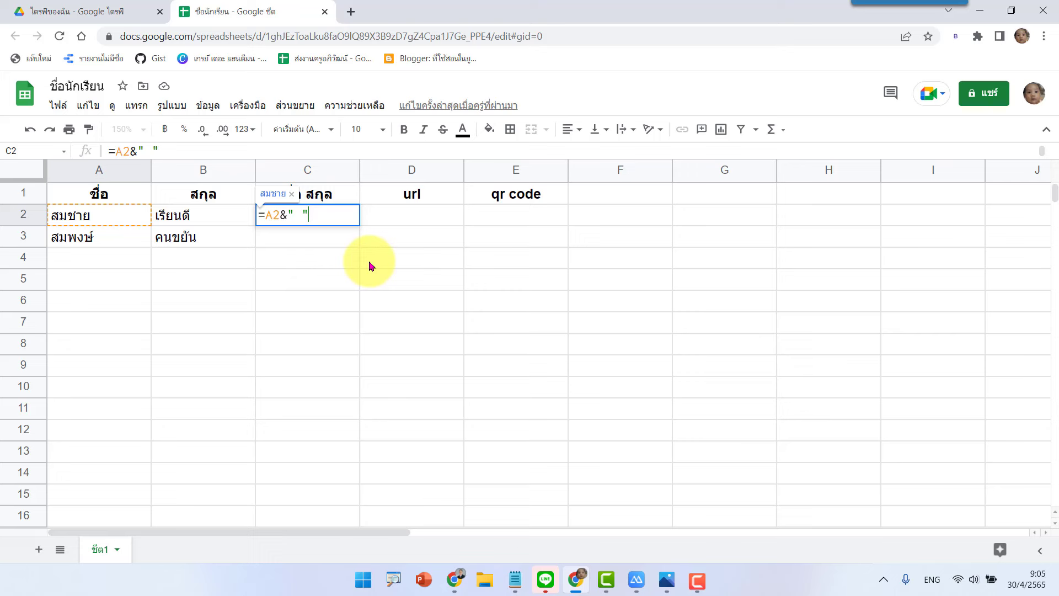
type("&")
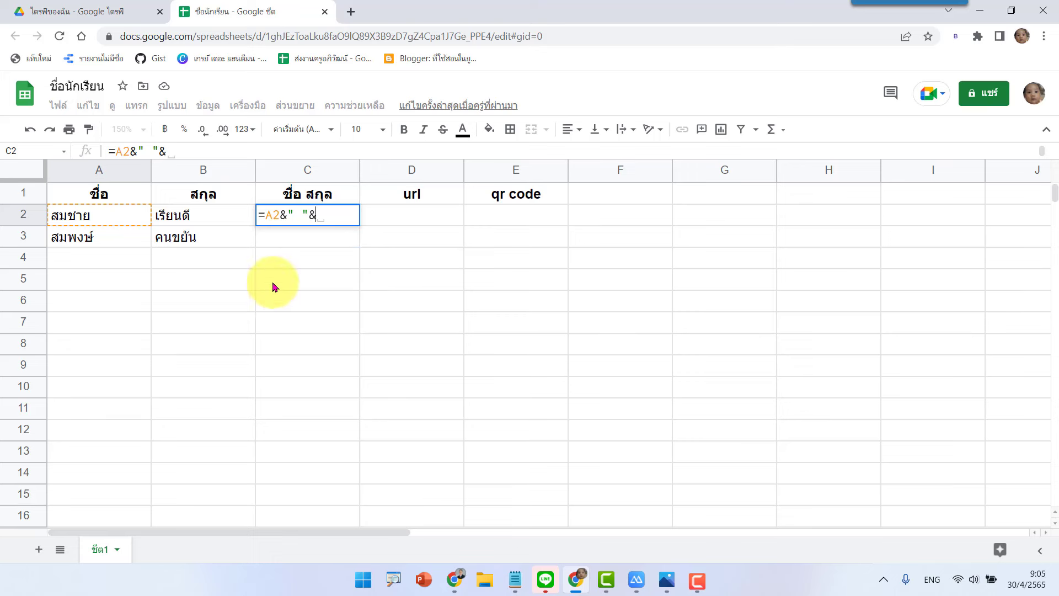
left_click(201, 219)
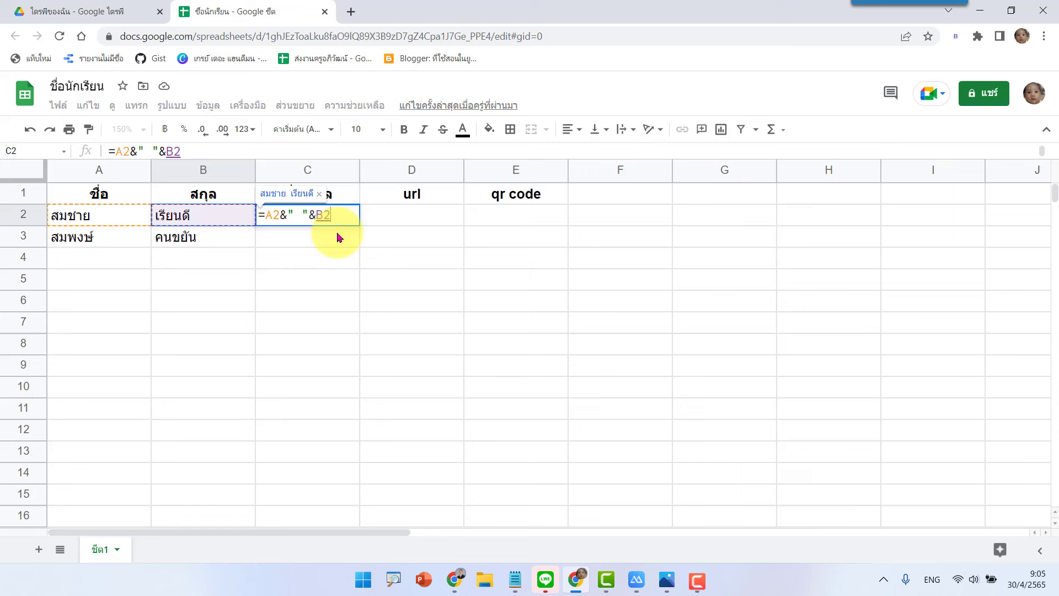
key("Return")
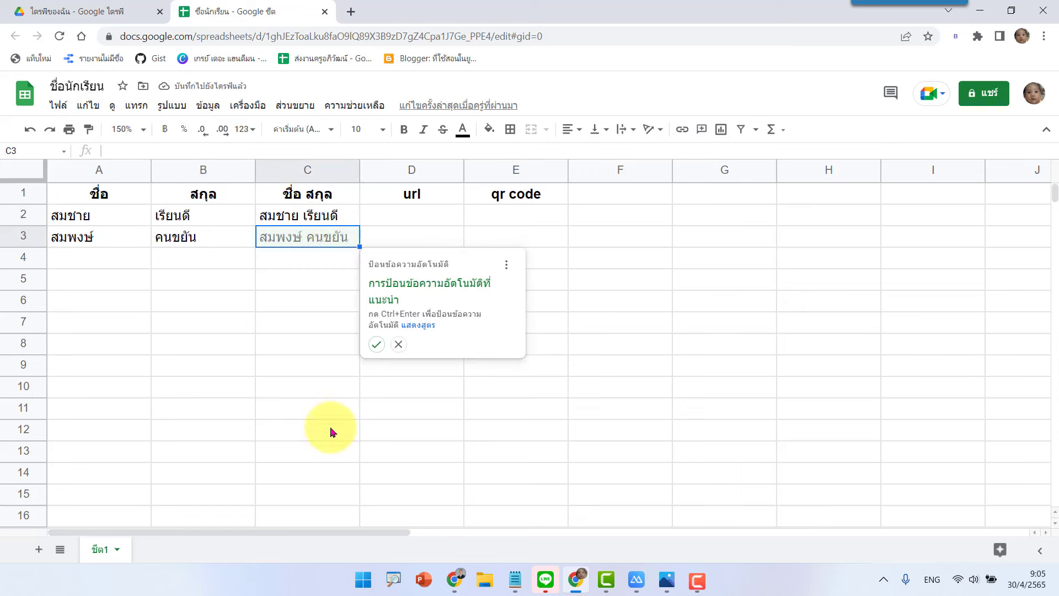
left_click(376, 344)
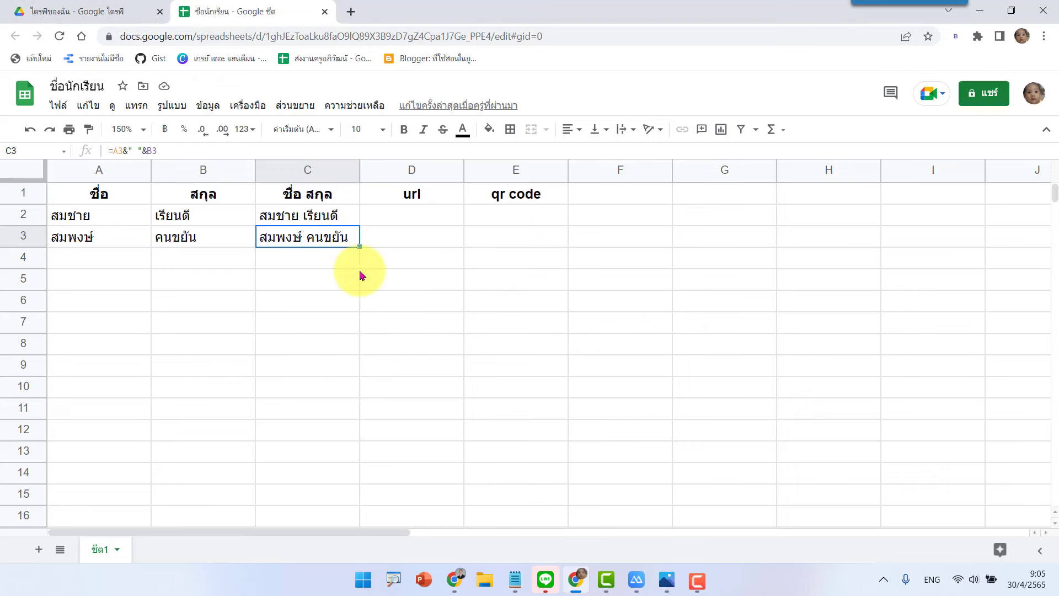
Step: Create a new blank Google Form from Google Drive
left_click(106, 7)
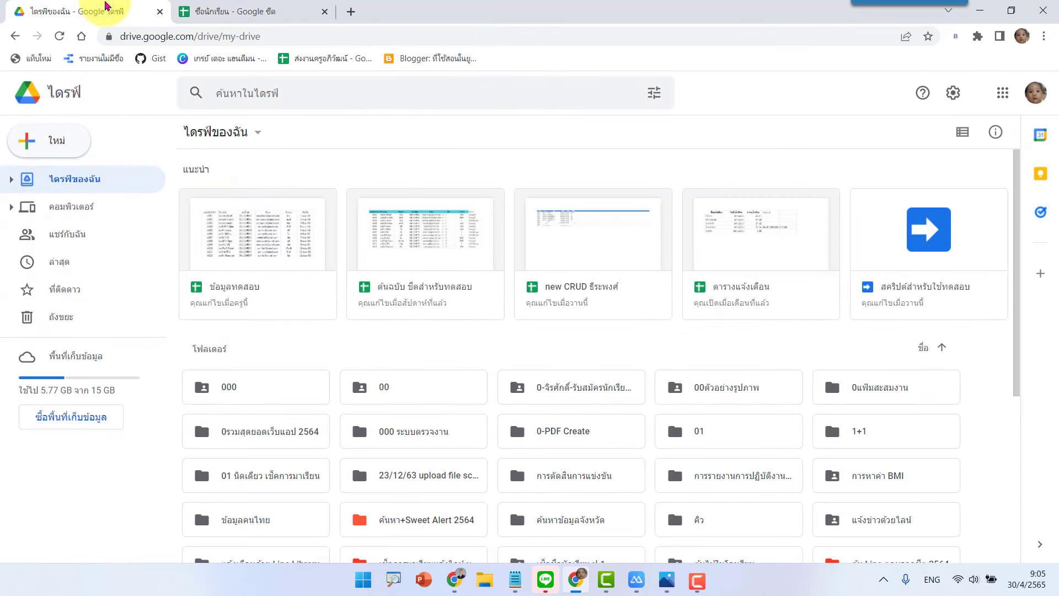
left_click(57, 139)
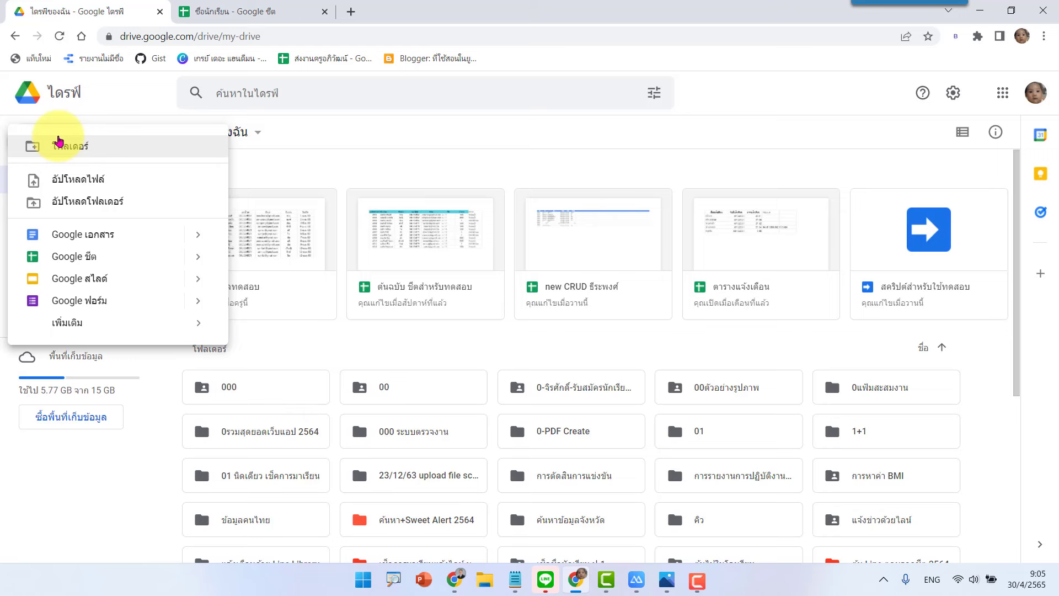
left_click(92, 303)
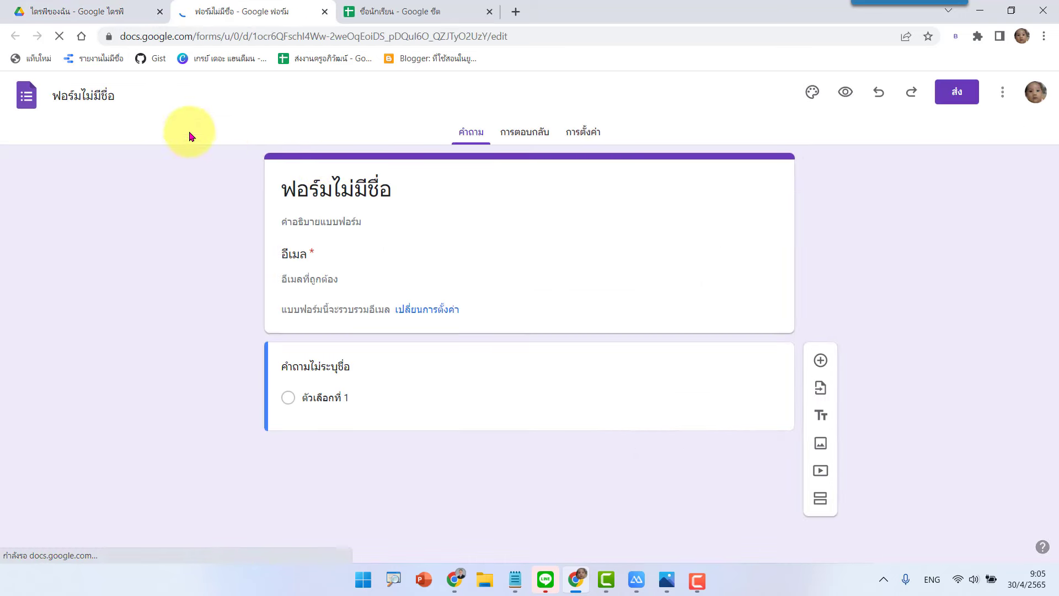
left_click(353, 187)
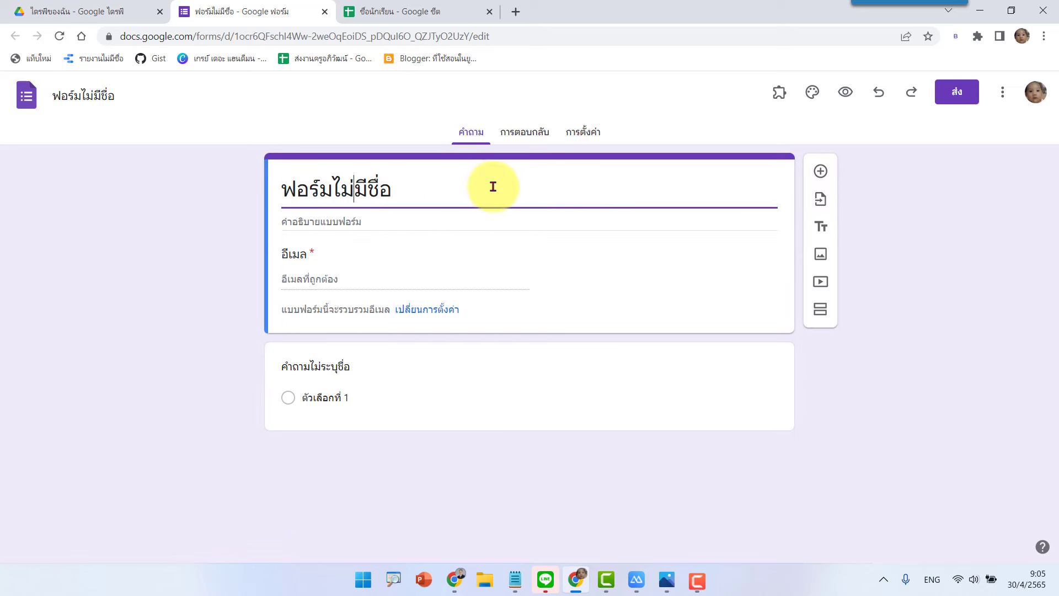
Step: Turn off 'Collect email addresses' in the form's response settings and return to Questions
left_click(580, 131)
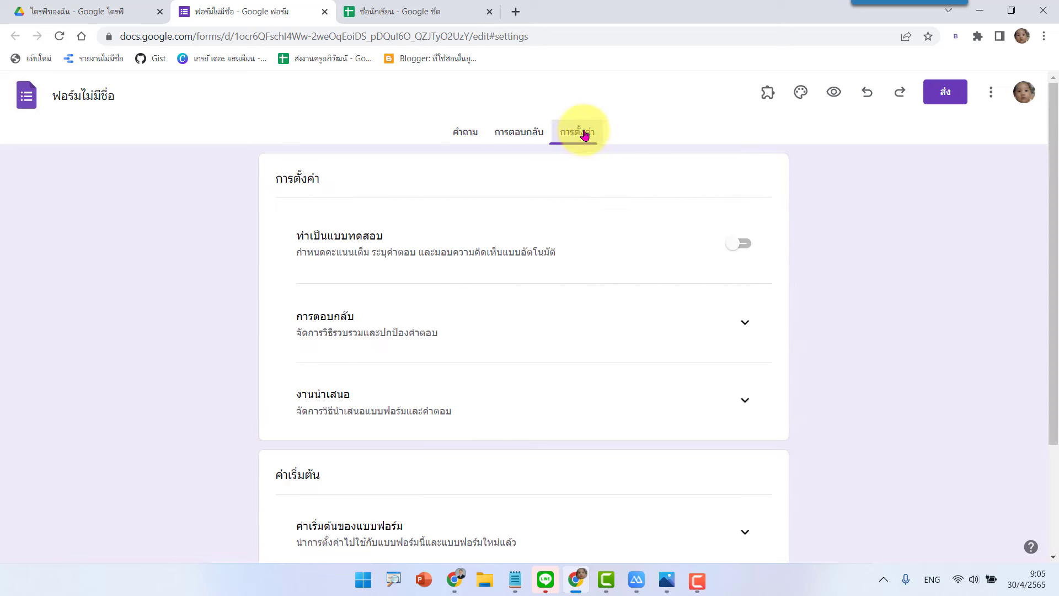
left_click(743, 322)
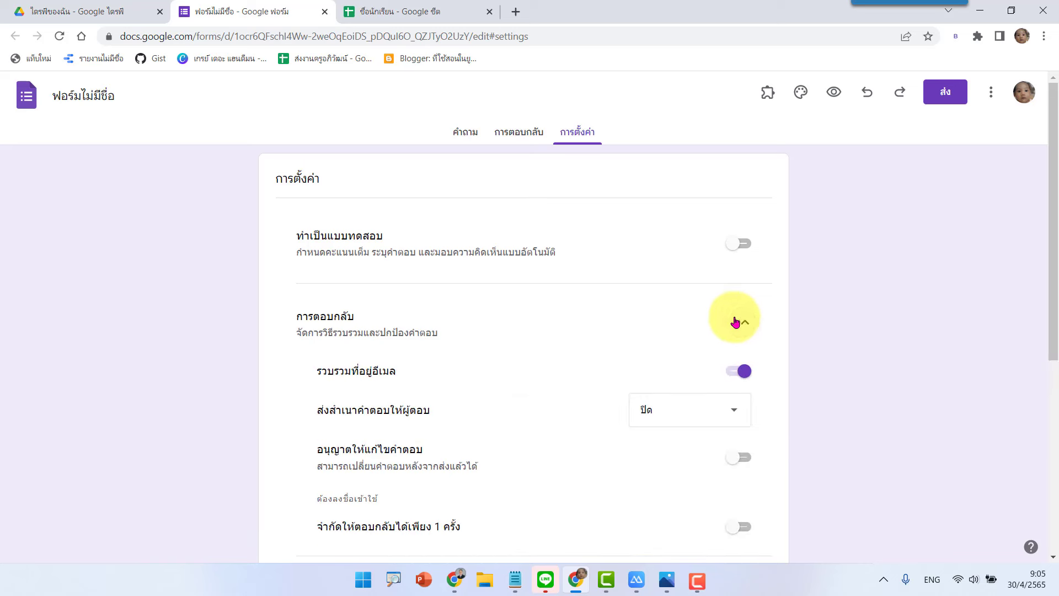
left_click(733, 371)
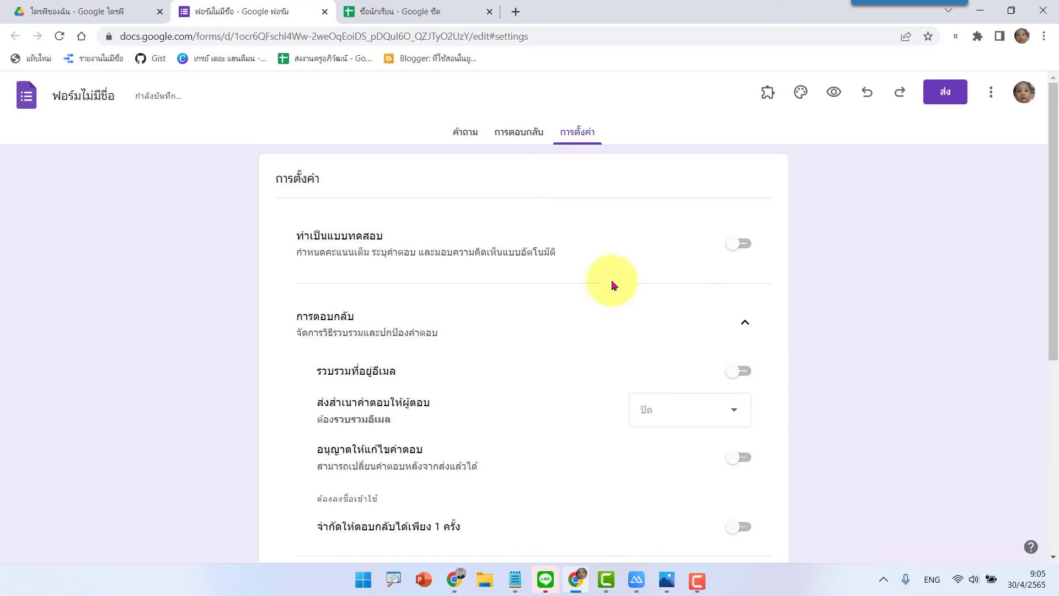
left_click(521, 131)
left_click(471, 133)
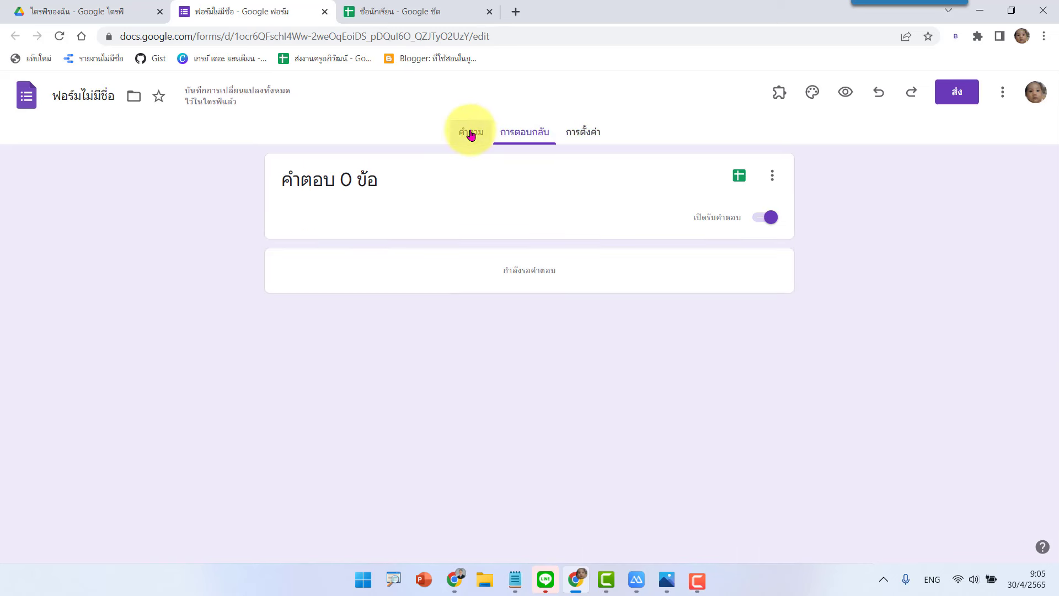
left_click(445, 190)
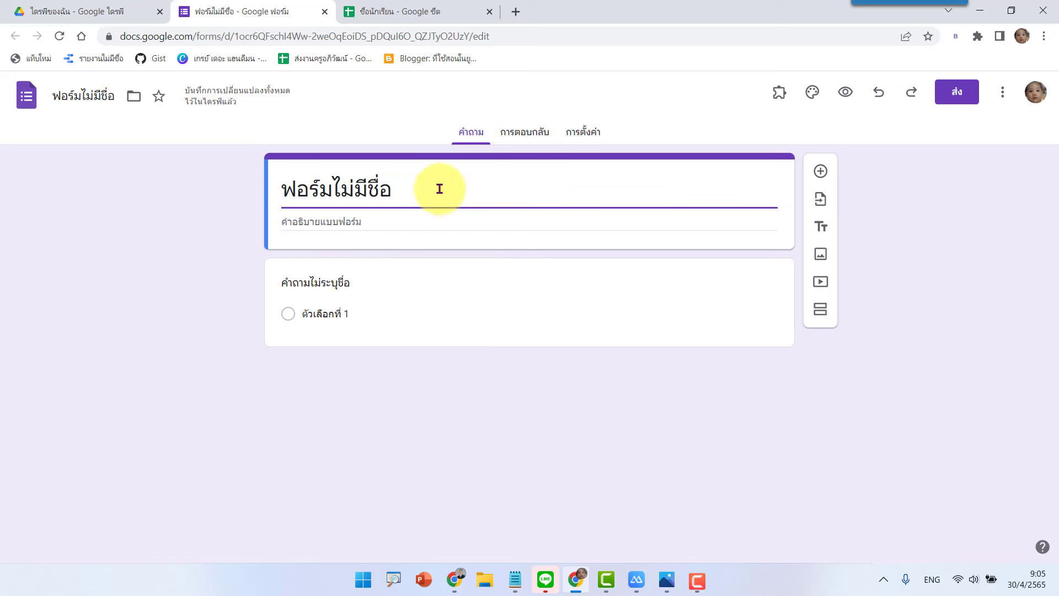
Step: Retitle the form 'ฟอร์มเช็คชื่อนักเรียน' and begin naming the first question 'ชื่อ สกุล'
left_click_drag(439, 187, 332, 188)
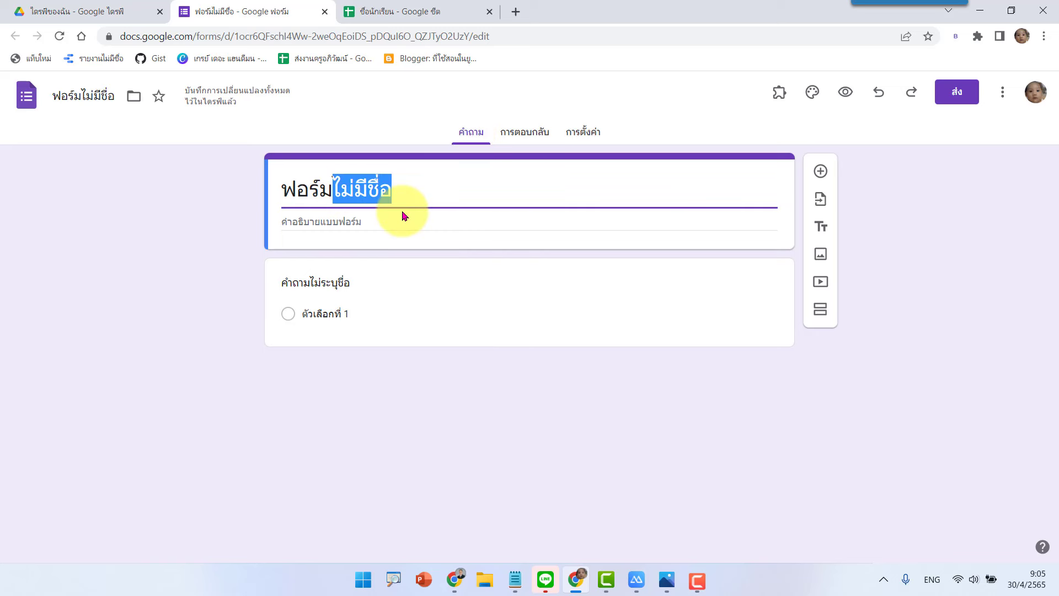
key("grave")
key("BackSpace")
type("เช็")
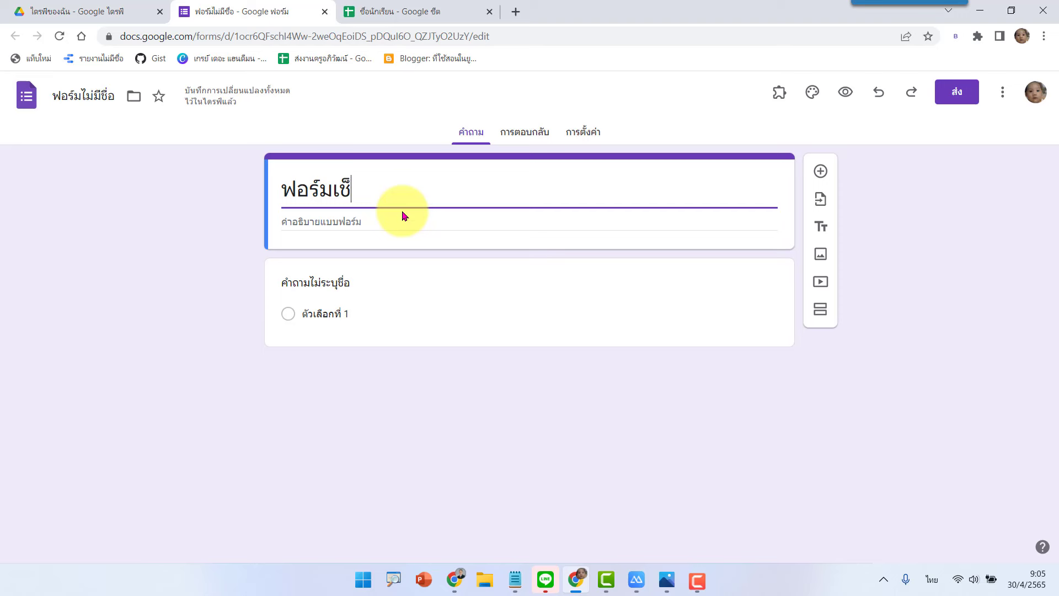
type("คชื่อ")
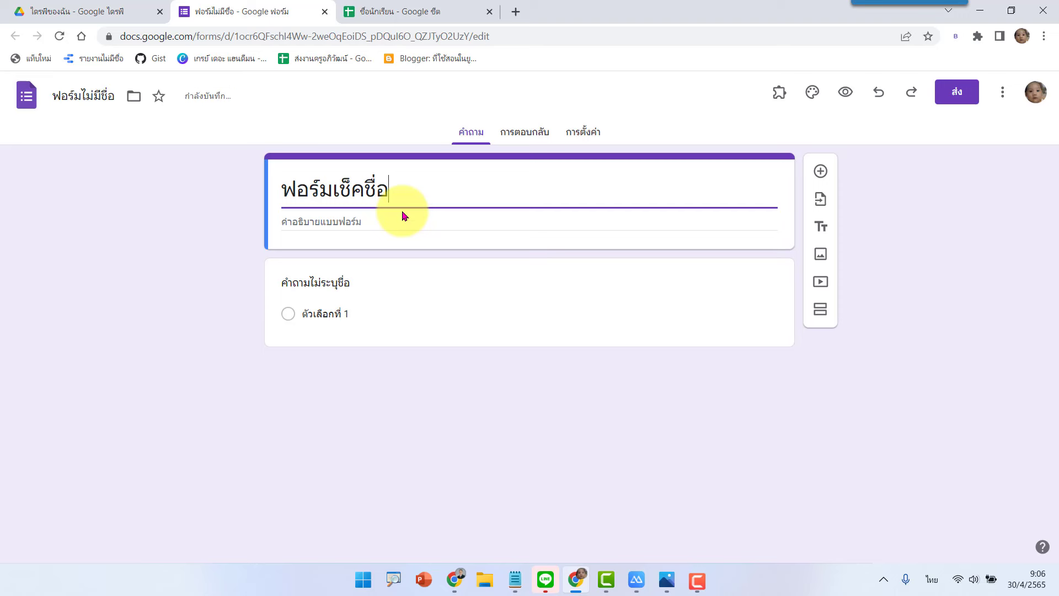
type("นักเ")
type("รียน")
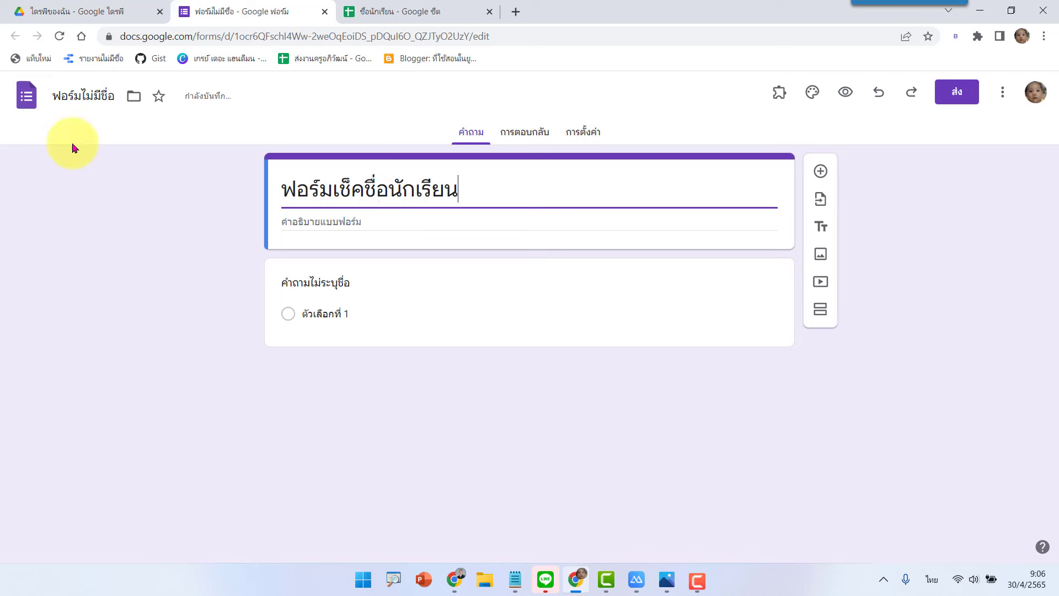
left_click(82, 94)
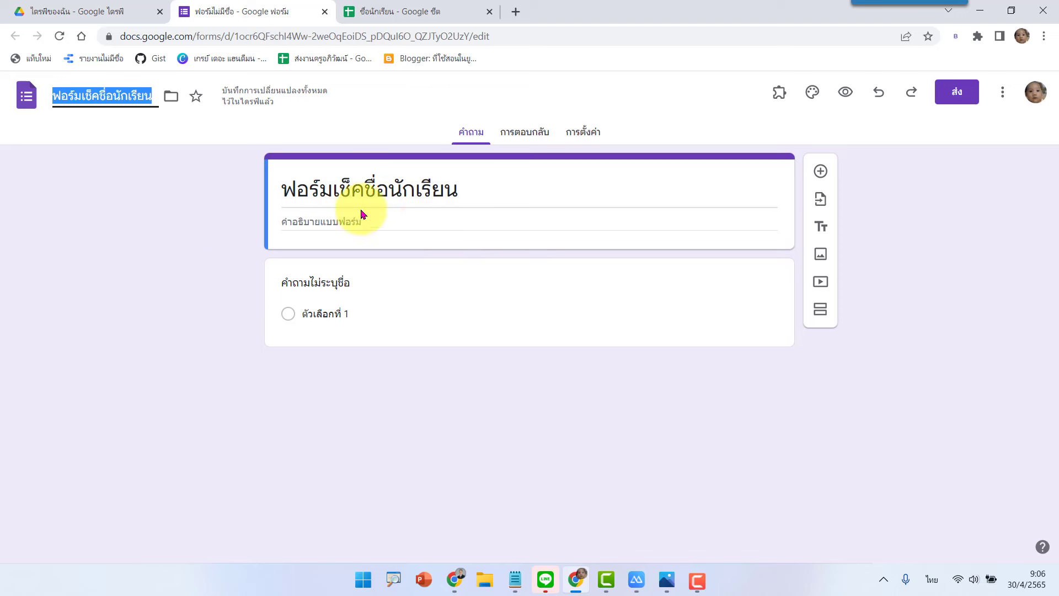
left_click(187, 219)
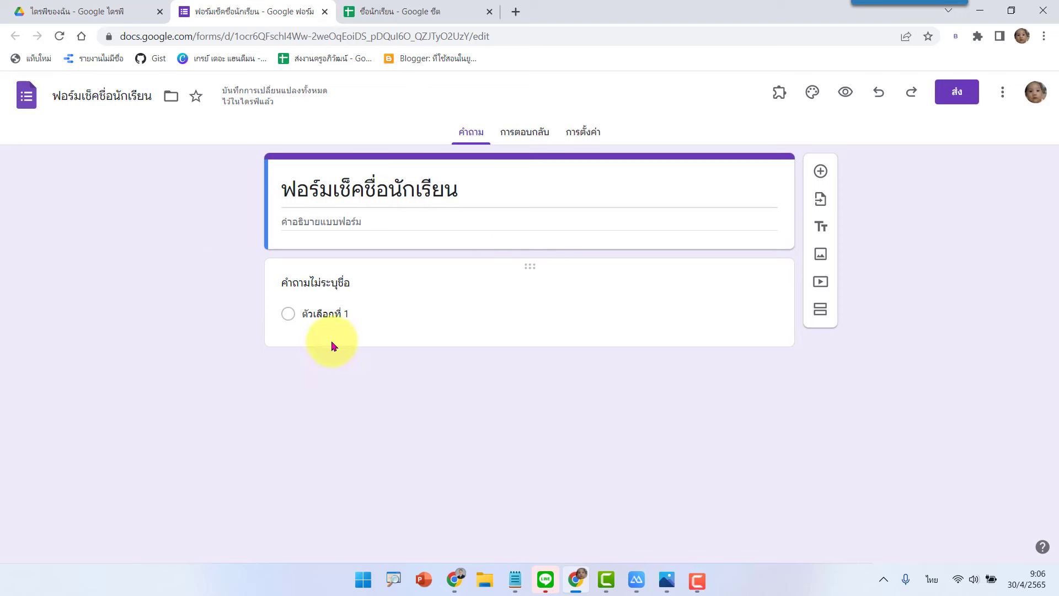
mouse_move(339, 282)
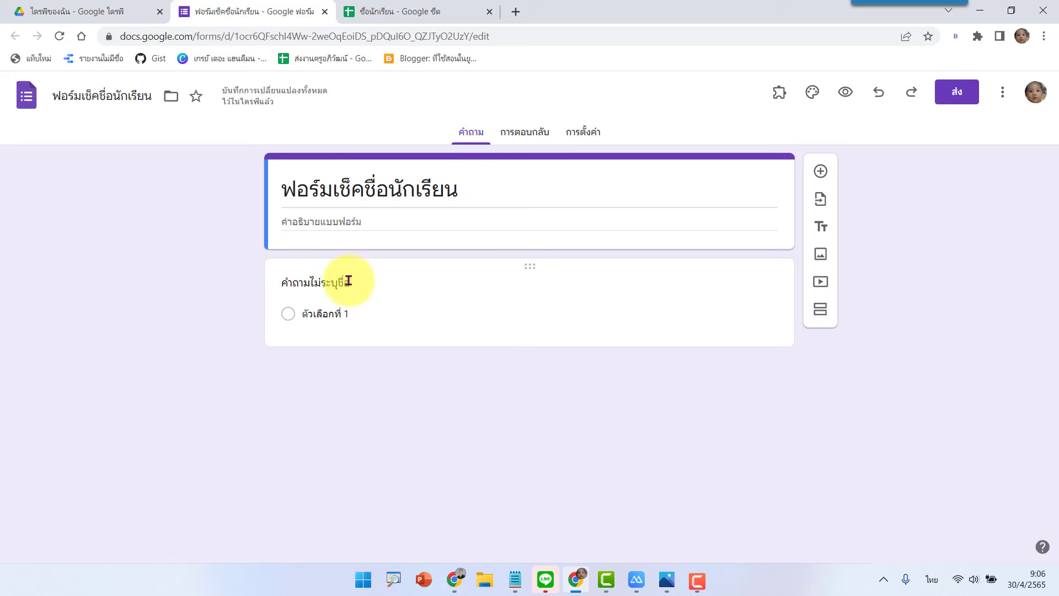
left_click(340, 281)
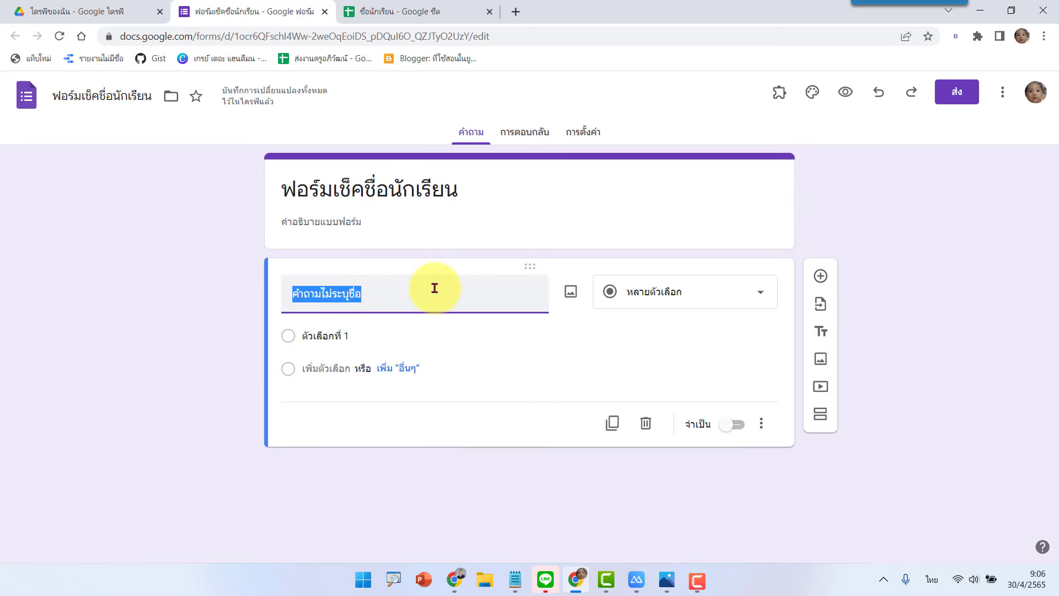
type("ชื่อ ")
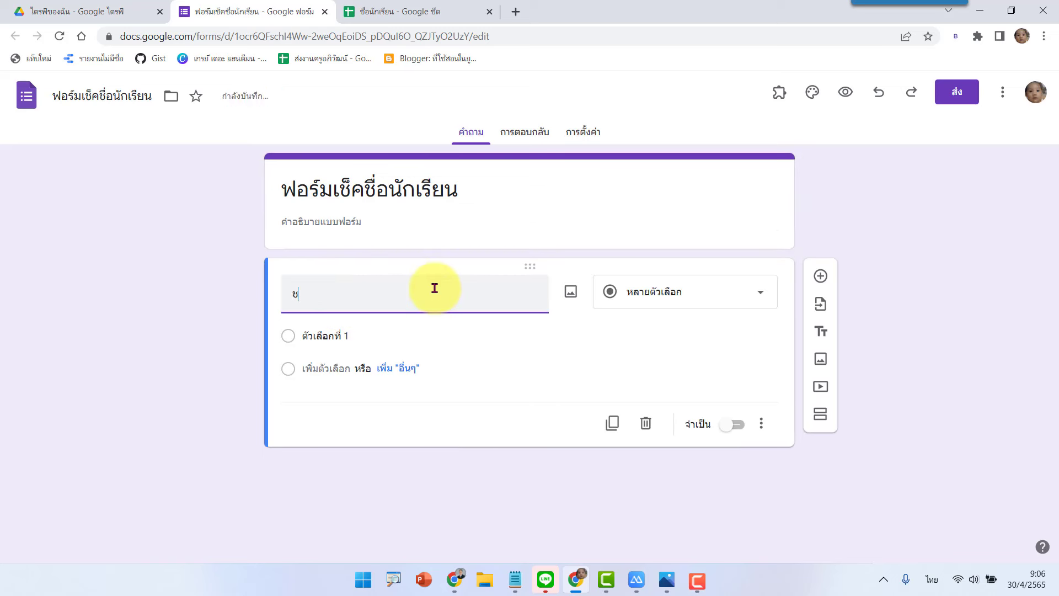
type("สกุล")
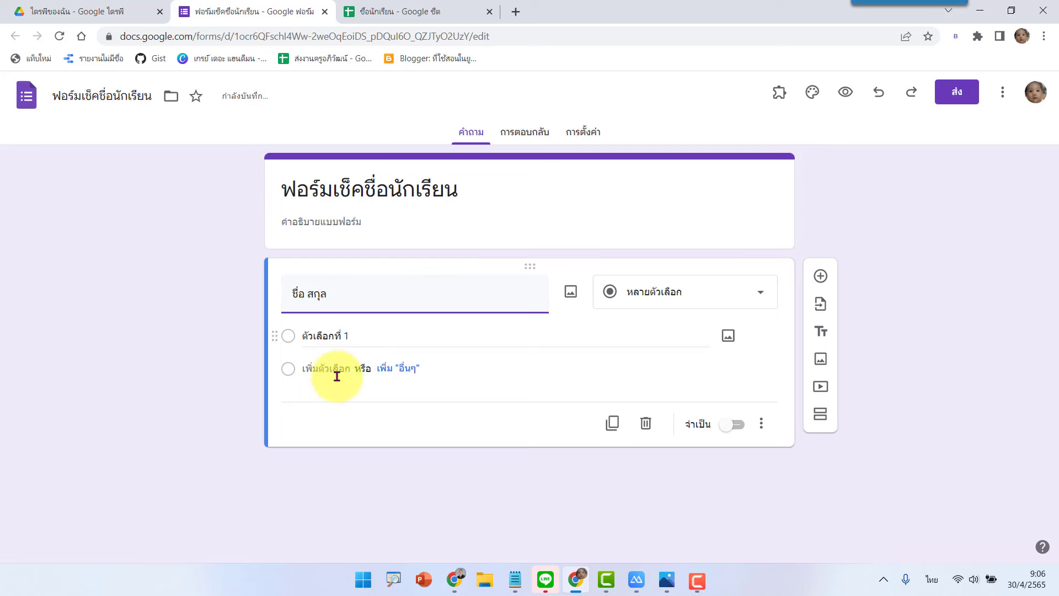
Step: Copy the two full names in C2:C3 of the spreadsheet and return to the form
left_click(401, 11)
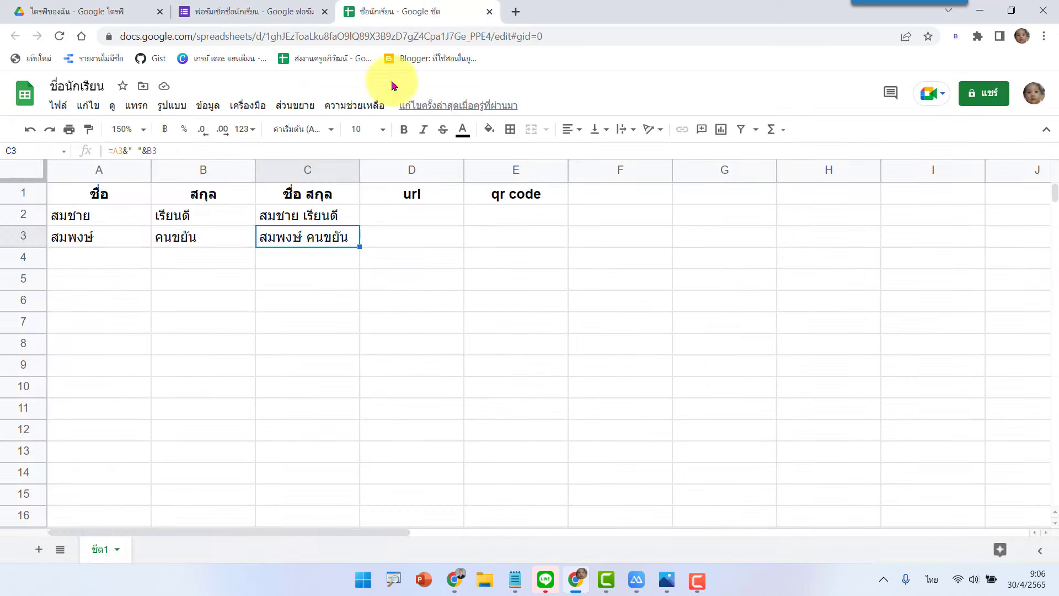
left_click(326, 219)
left_click_drag(327, 219, 319, 507)
key("ctrl+c")
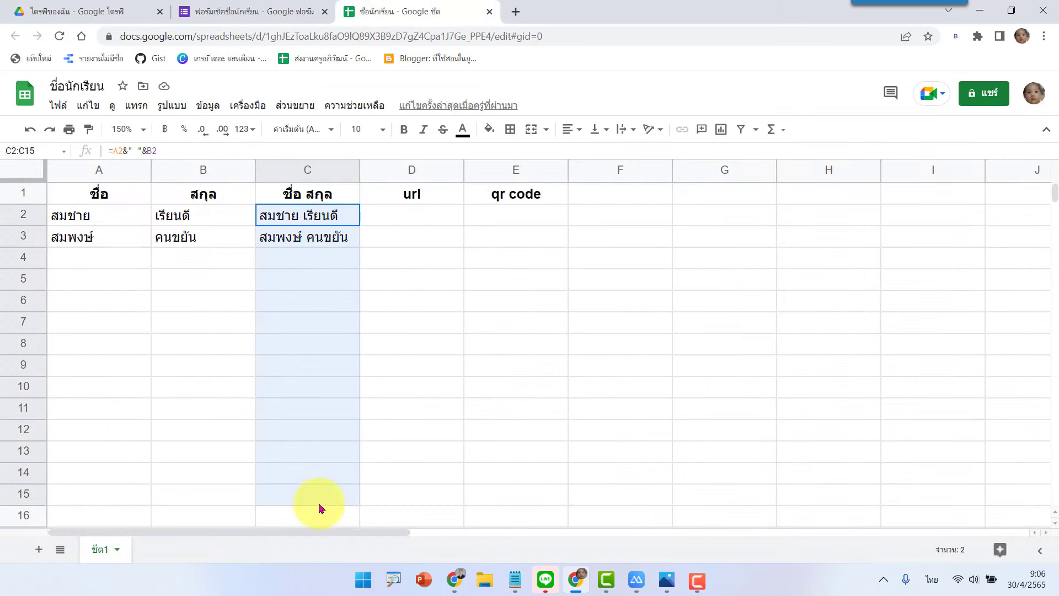
left_click(447, 323)
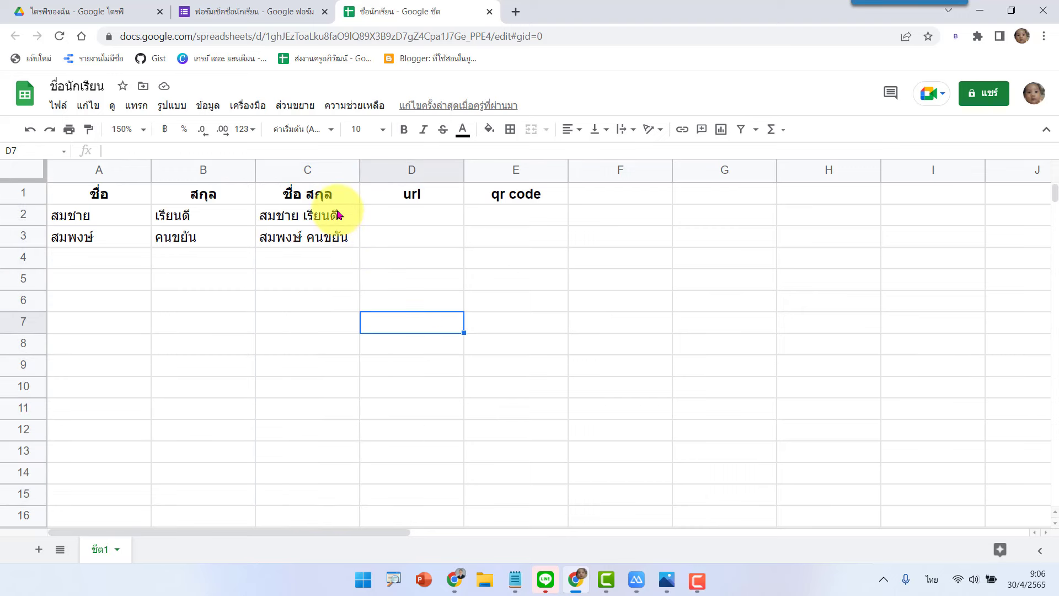
mouse_move(338, 210)
left_mouse_down()
mouse_move(335, 248)
mouse_move(331, 240)
left_mouse_up()
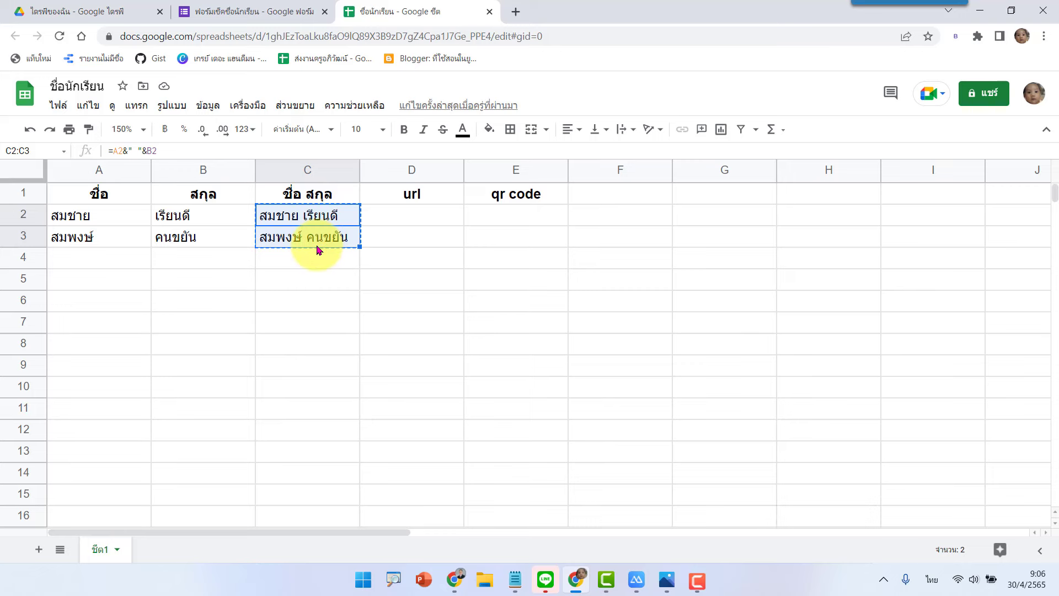
left_click(263, 7)
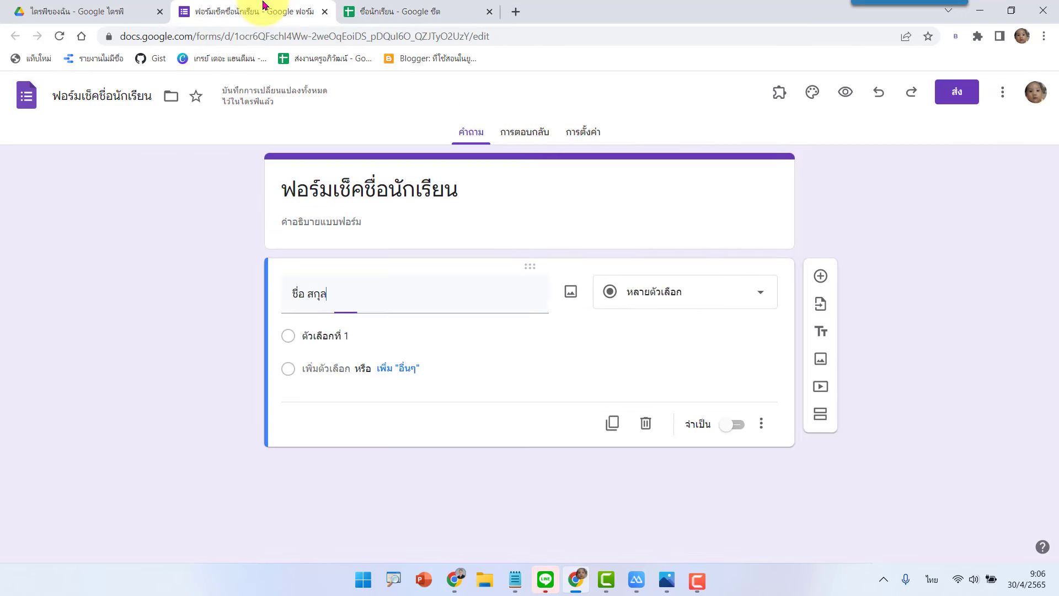
Step: Paste both full names as the ชื่อ สกุล question's answer options, replacing Option 1
left_click(355, 337)
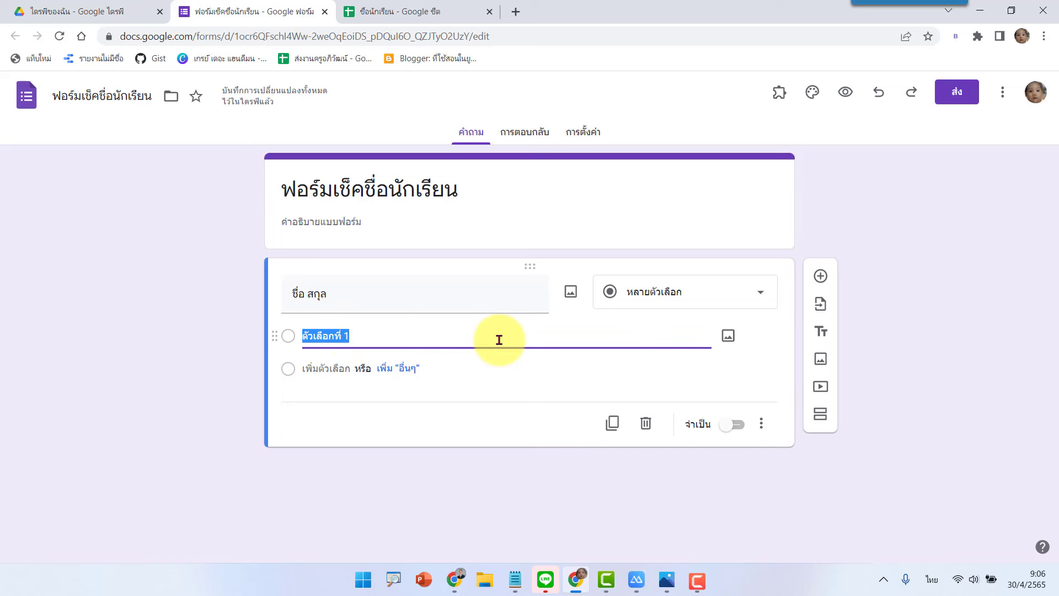
key("ctrl+v")
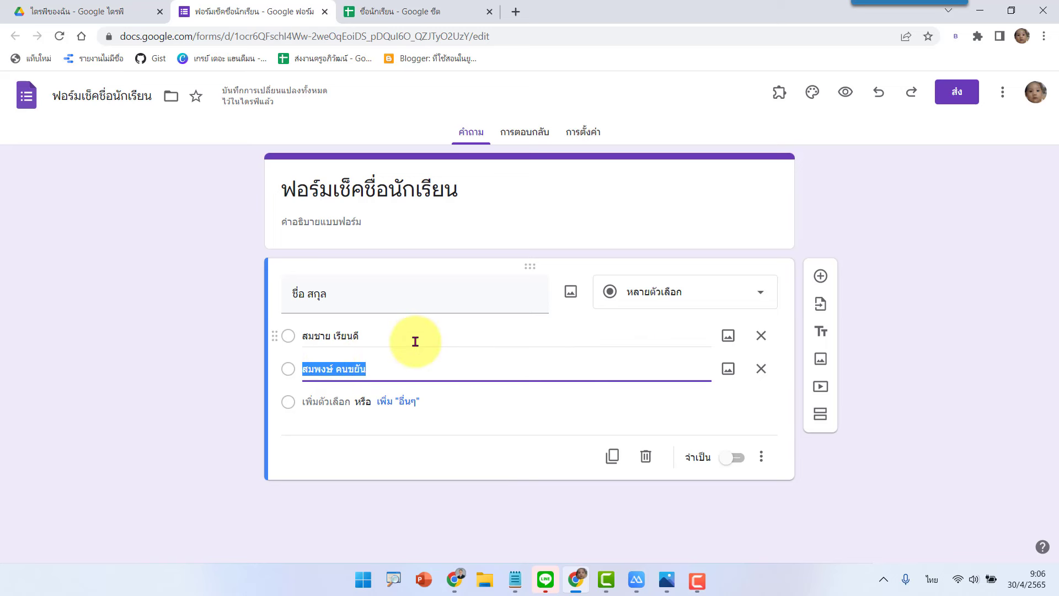
left_click(209, 287)
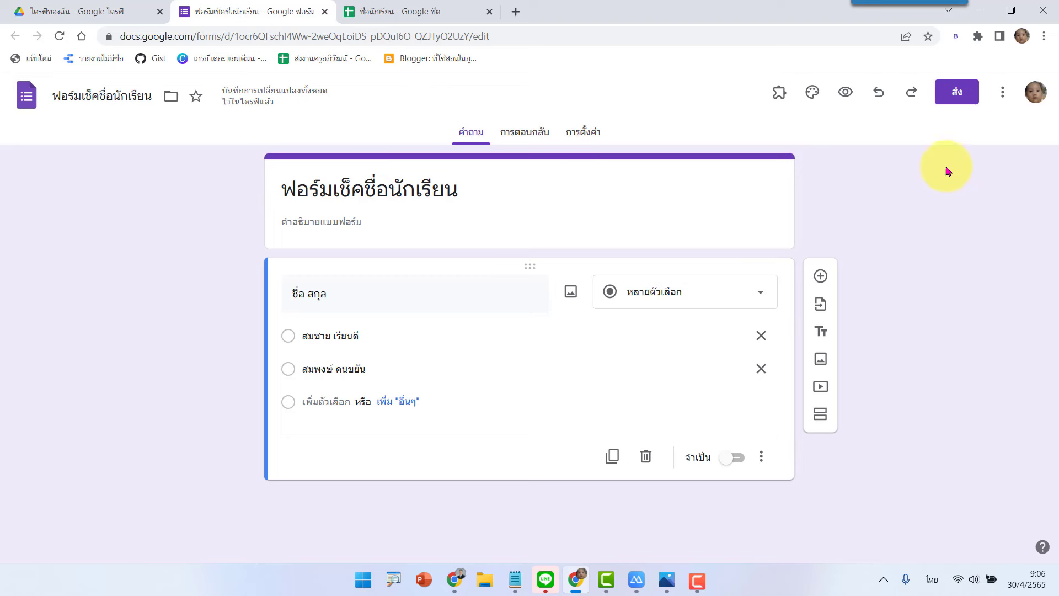
Step: Copy a pre-filled form link with the first student selected, then return to the spreadsheet
left_click(1002, 95)
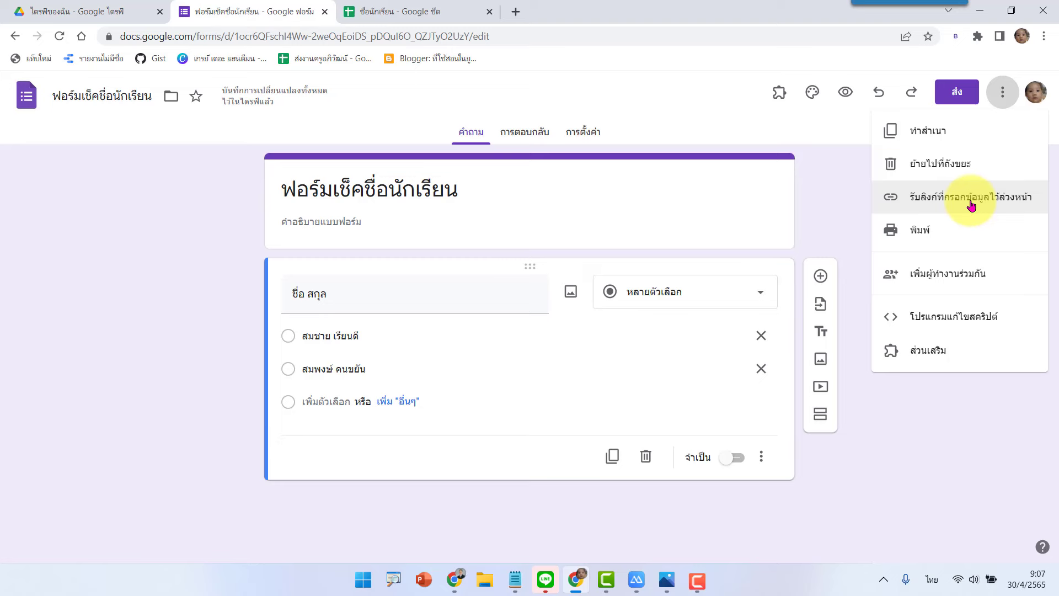
left_click(971, 206)
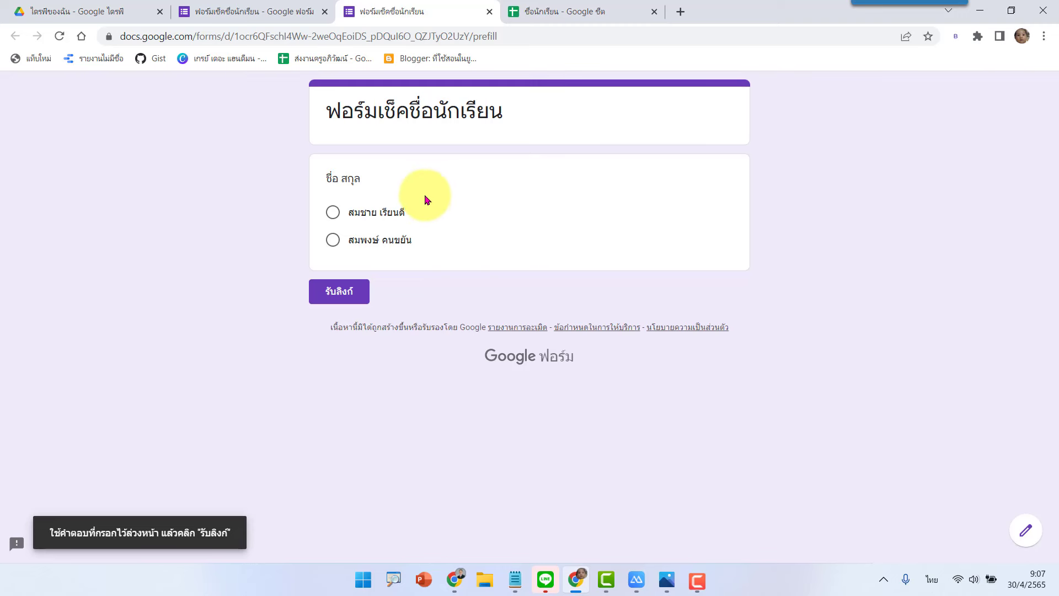
left_click(333, 214)
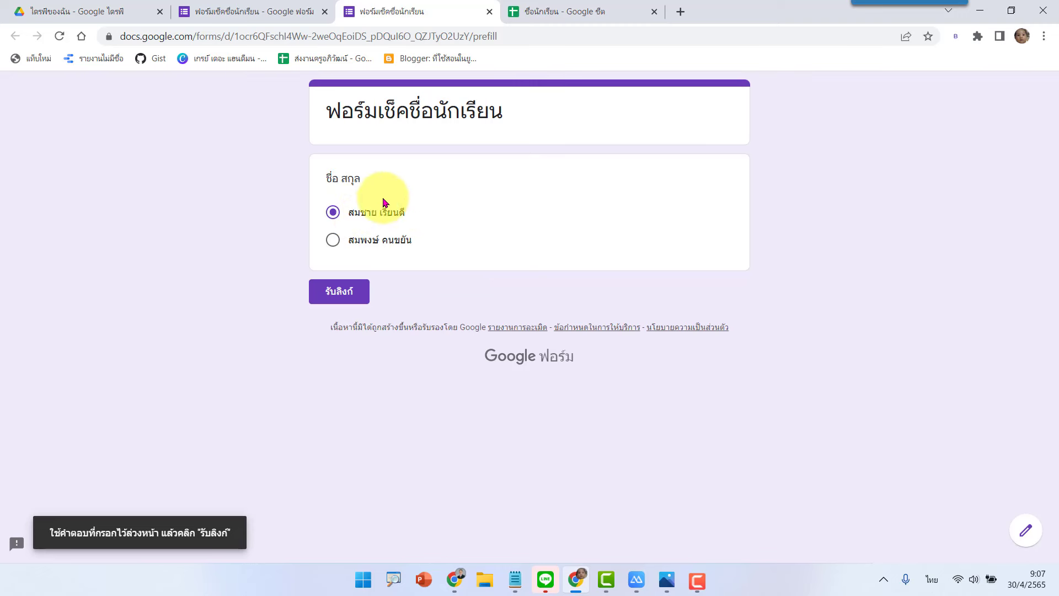
left_click(341, 293)
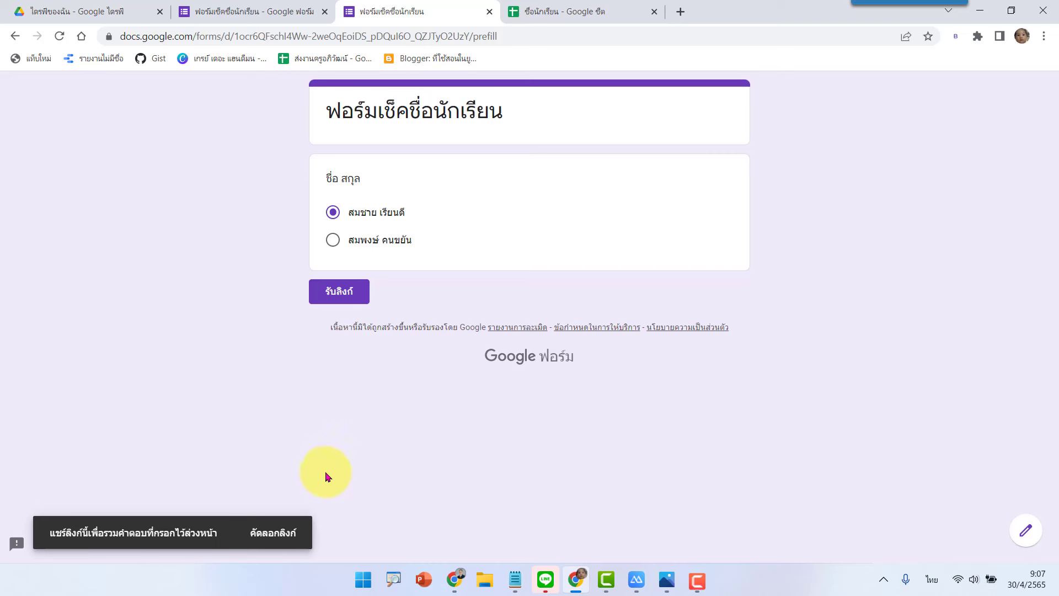
left_click(285, 535)
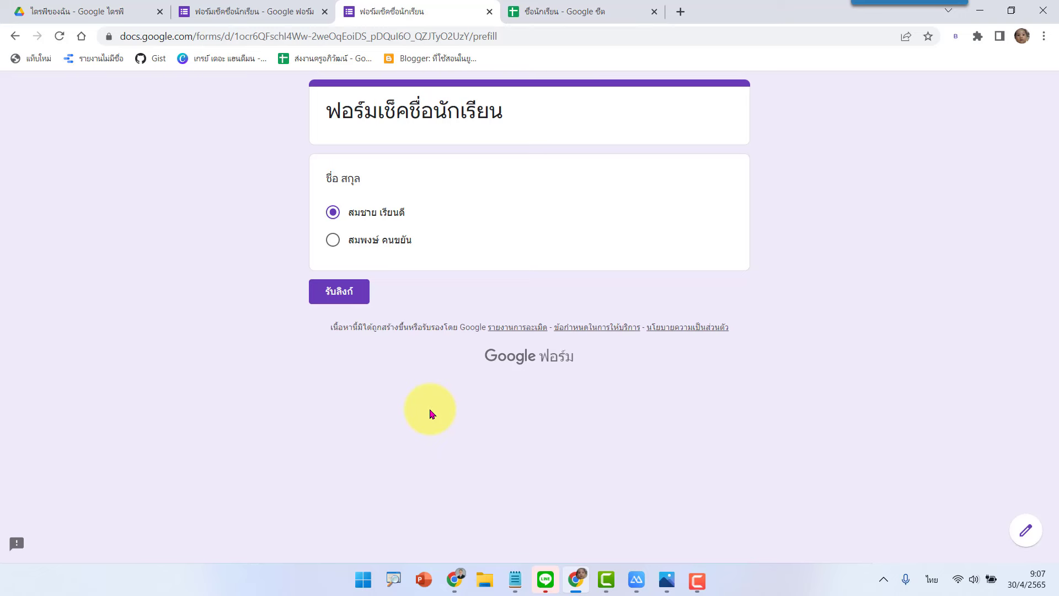
left_click(564, 8)
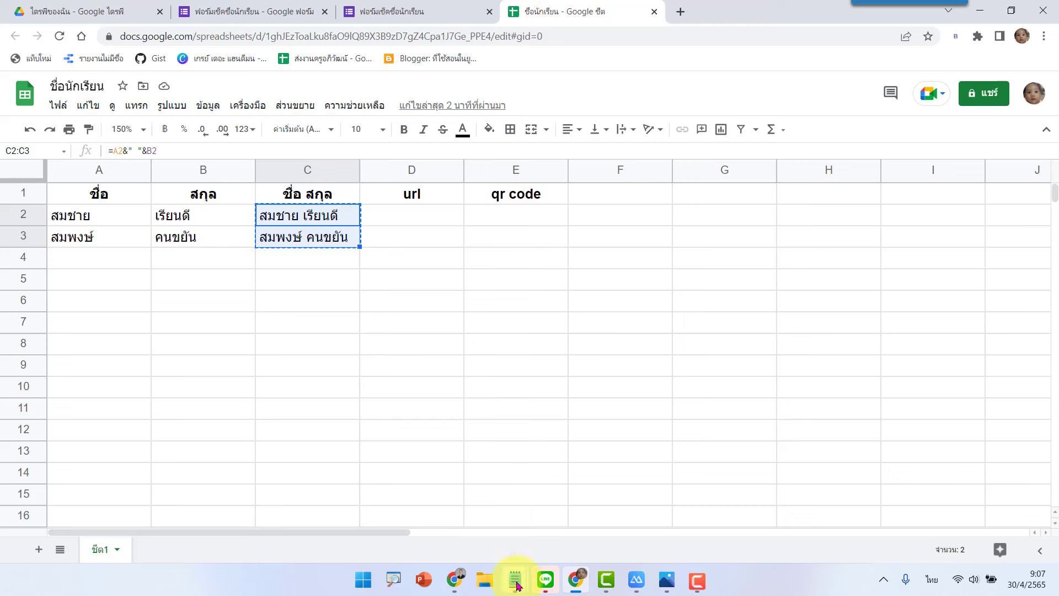
Step: Bring the 1234.txt notes over the sheet, zoom in, and place the cursor on line 3
mouse_move(514, 579)
left_click(539, 532)
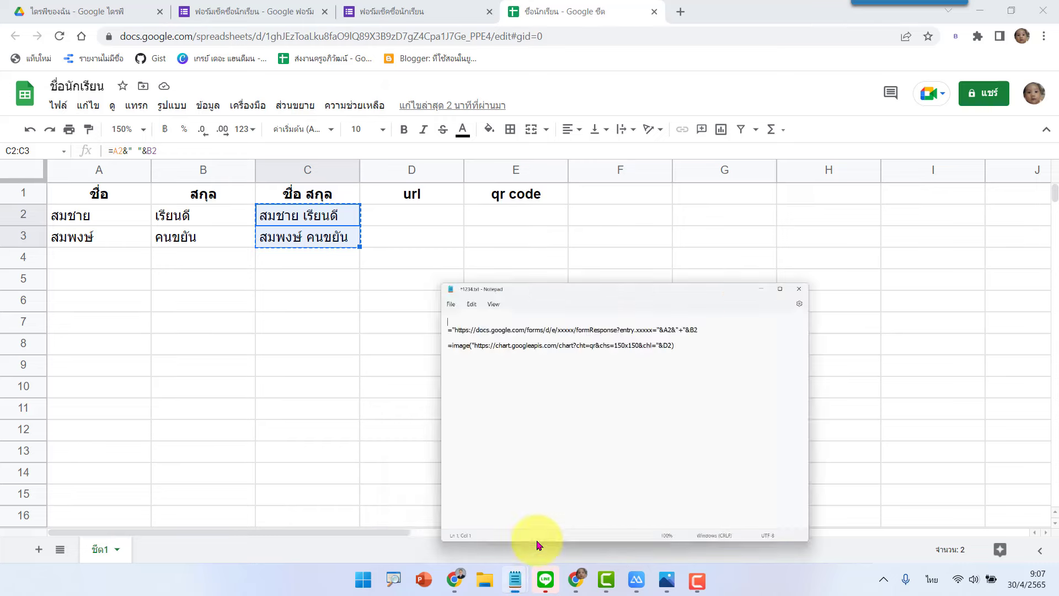
left_click_drag(675, 101, 493, 220)
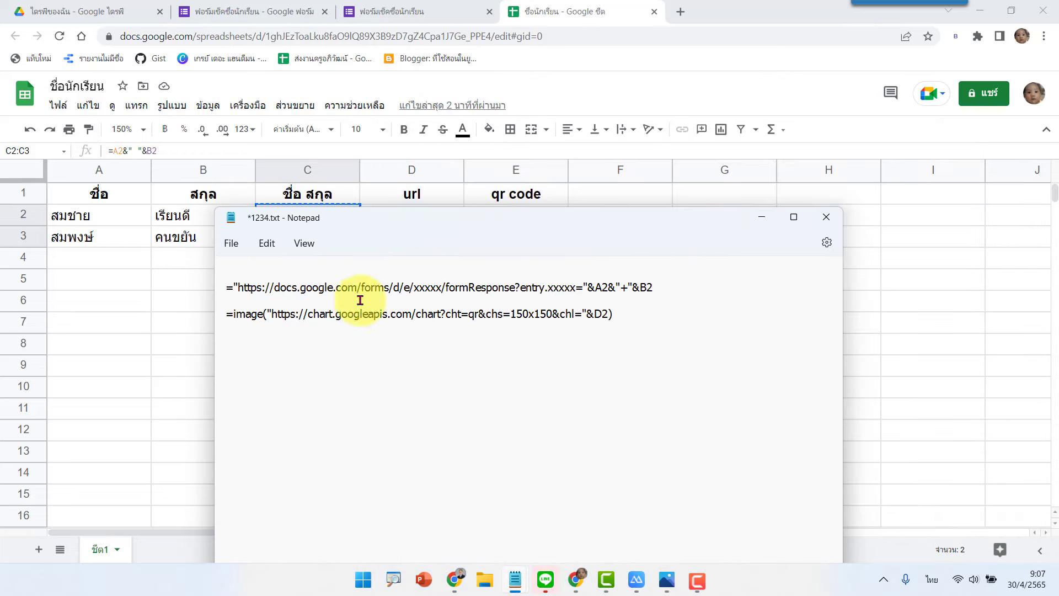
scroll(402, 386, "up", 2, "ctrl")
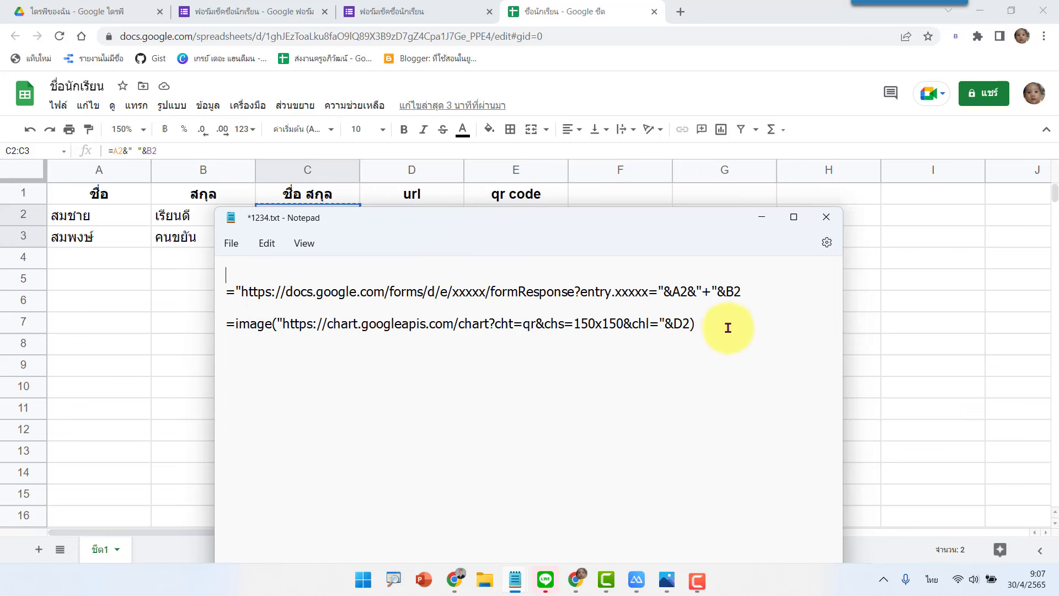
left_click(763, 348)
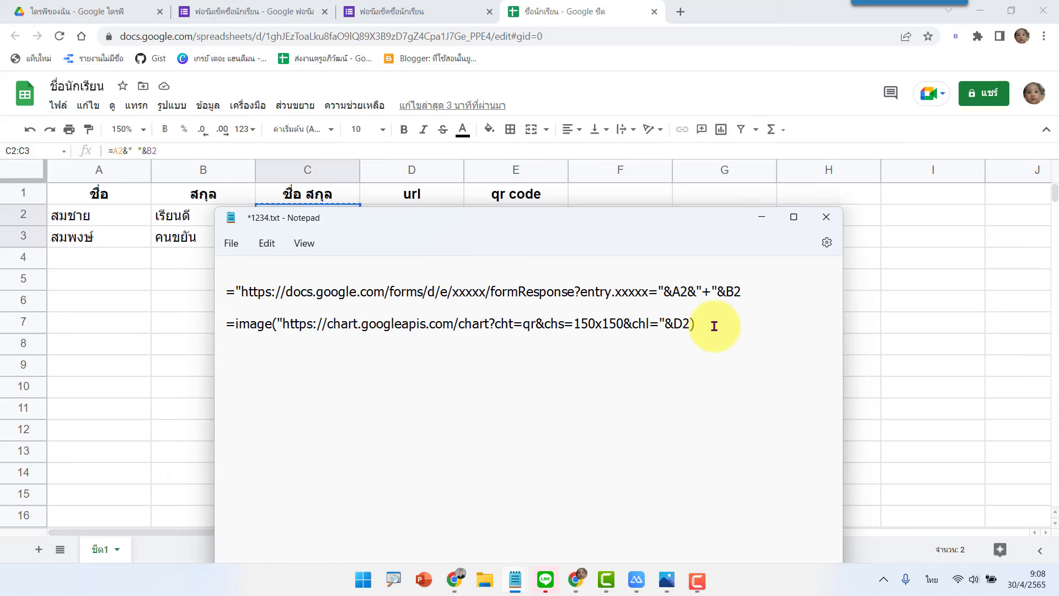
Step: Paste the pre-filled form link below the formulas, widen Notepad, and find the xxxxx placeholders
key("ctrl+v")
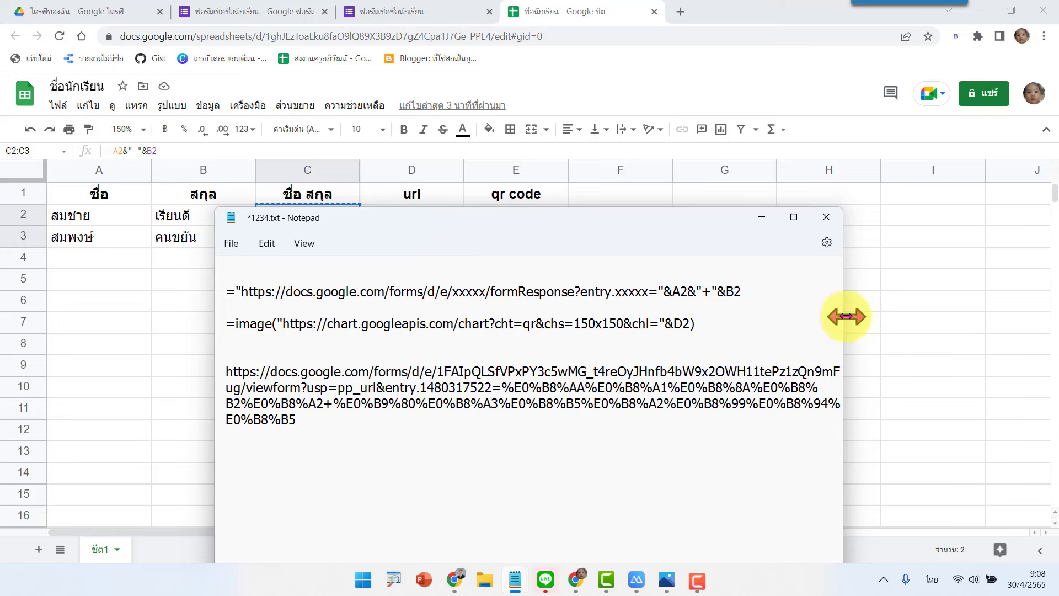
left_click_drag(846, 315, 933, 320)
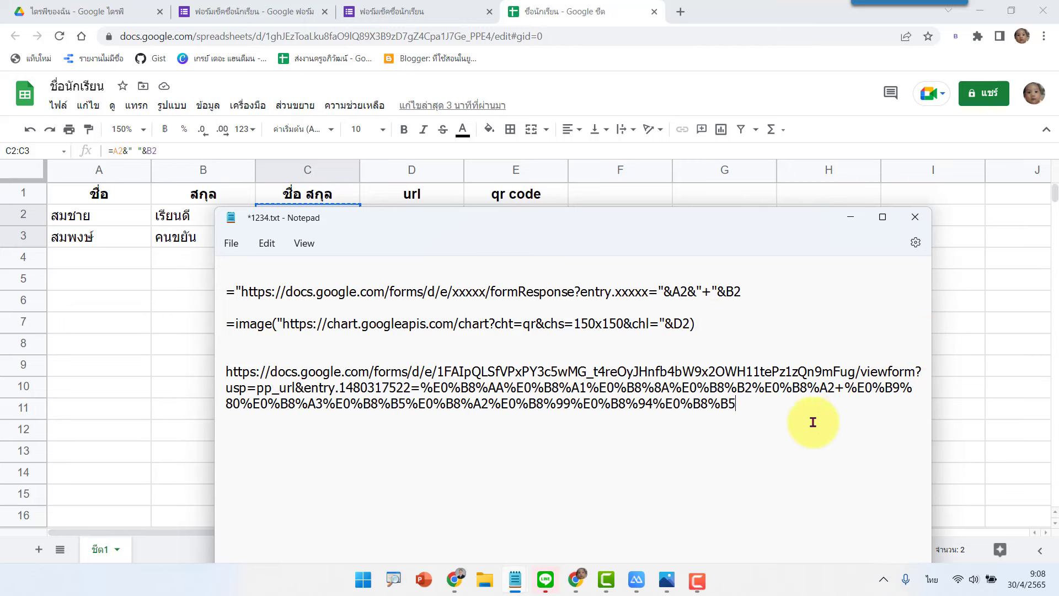
left_click(384, 291)
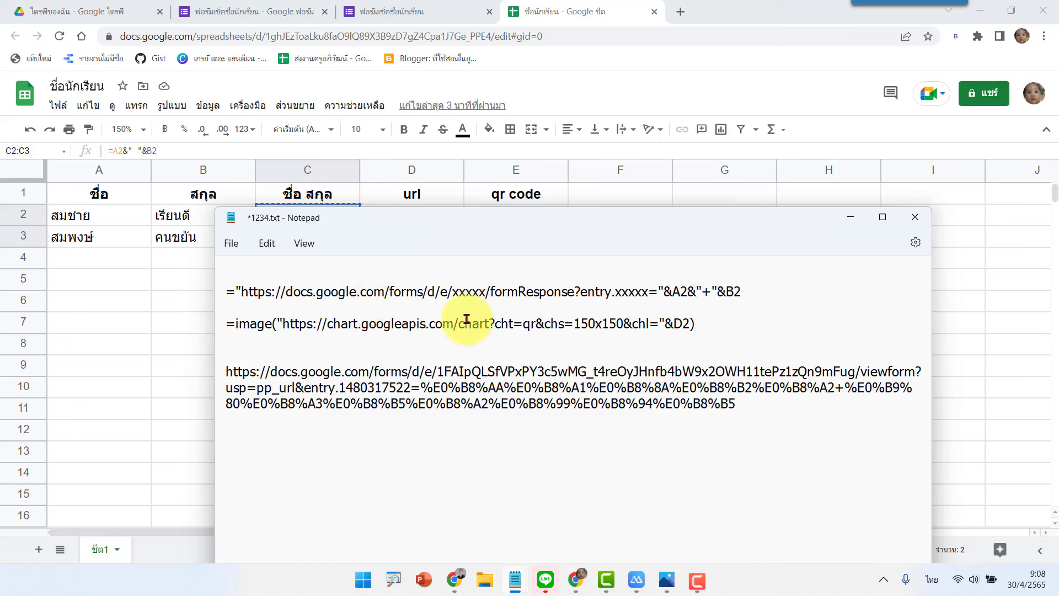
double_click(468, 291)
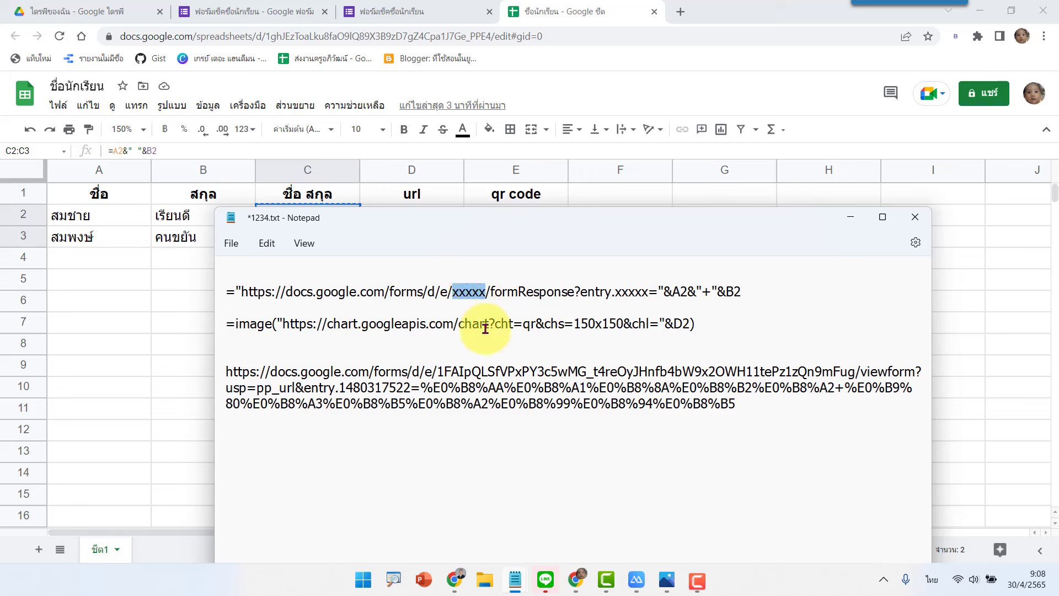
double_click(632, 291)
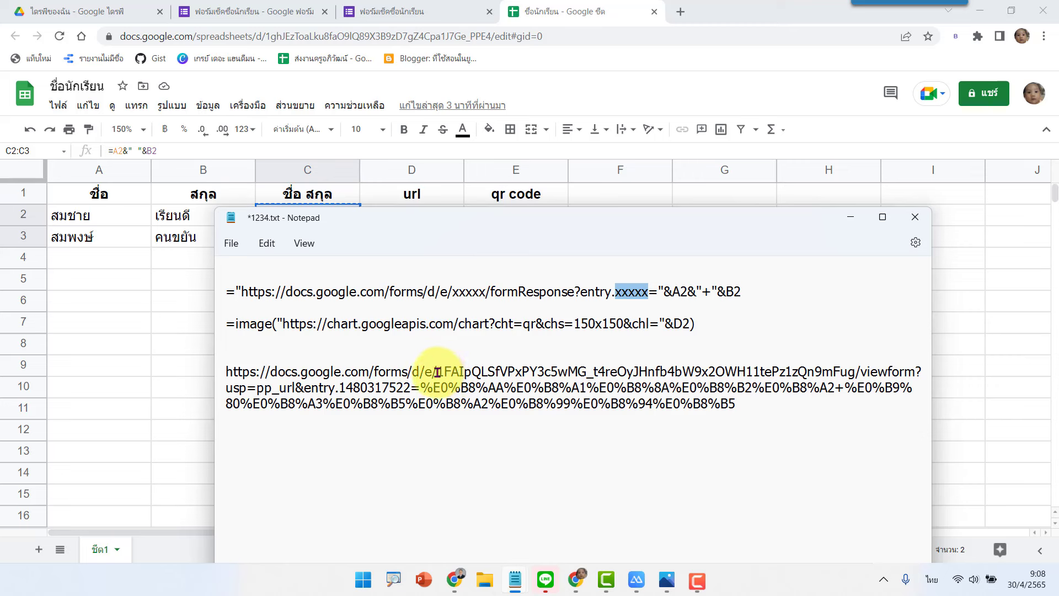
Step: Select the form ID in the pasted link, then the xxxxx placeholder after /e/ in the formula
left_click_drag(437, 372, 481, 373)
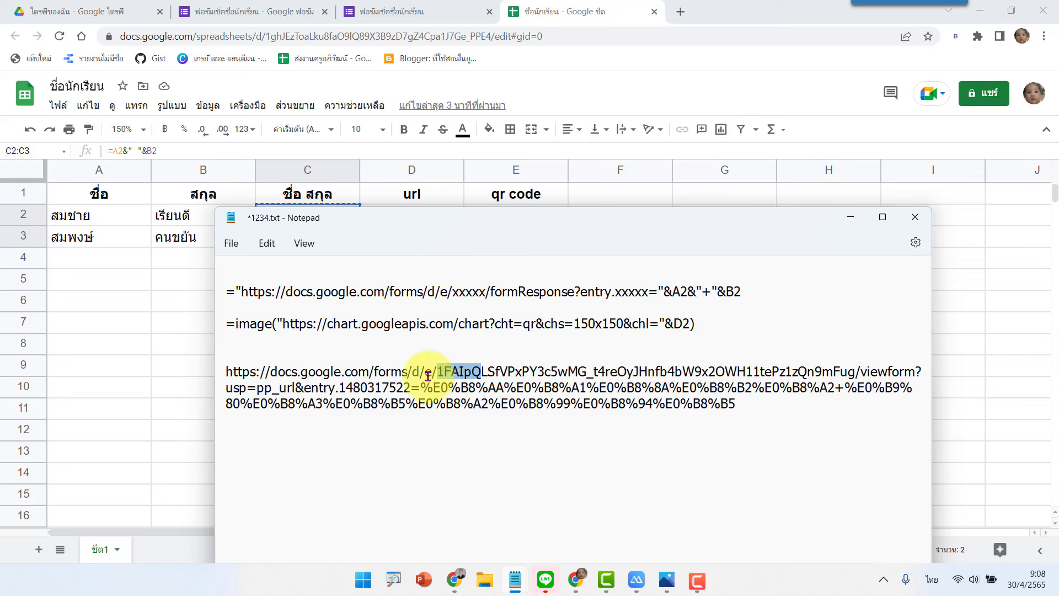
left_click(472, 372)
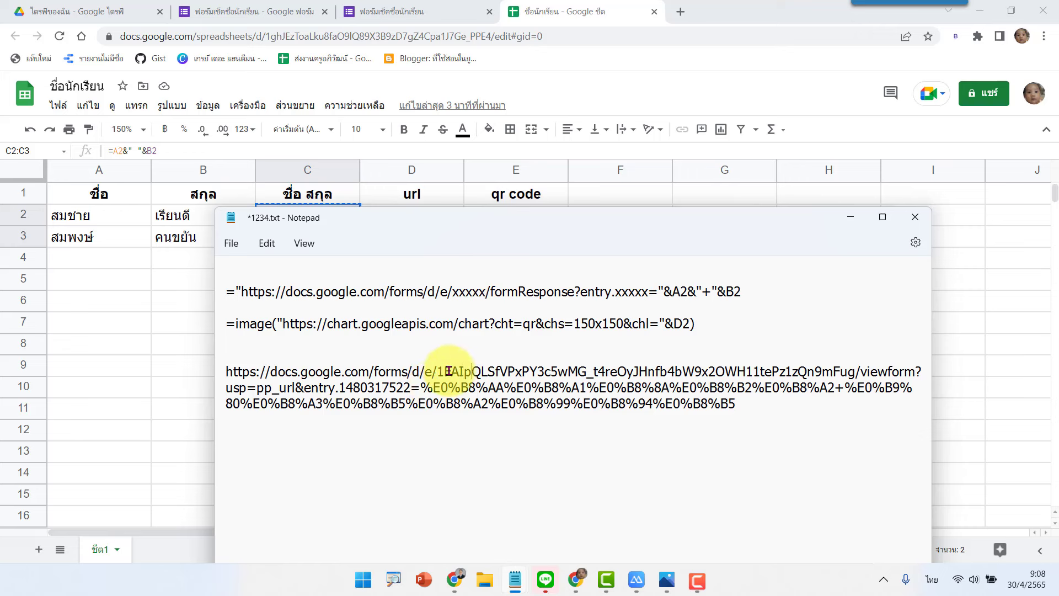
left_click_drag(437, 372, 538, 371)
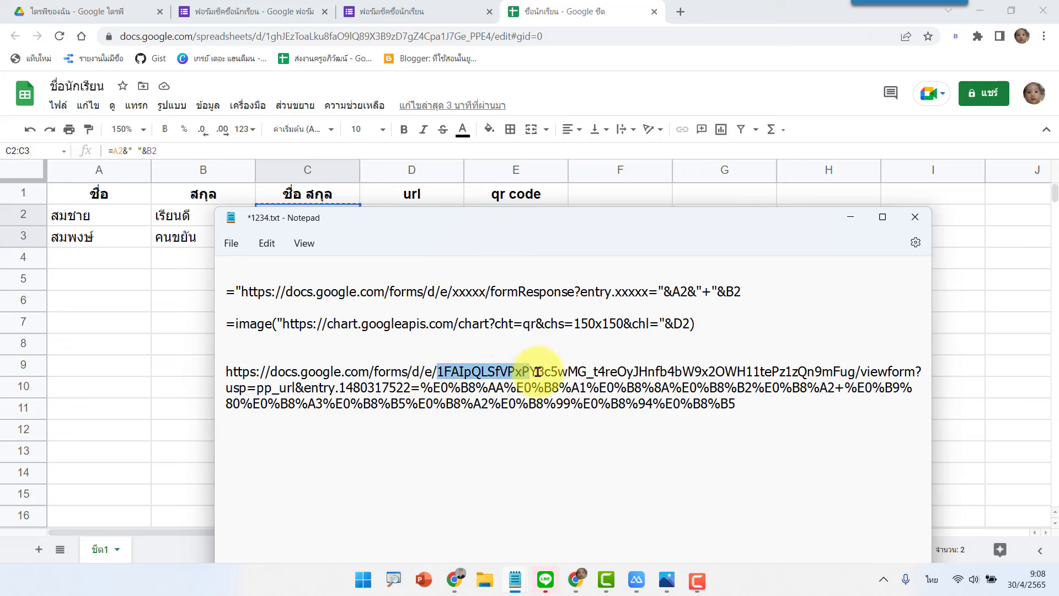
left_click_drag(537, 371, 833, 374)
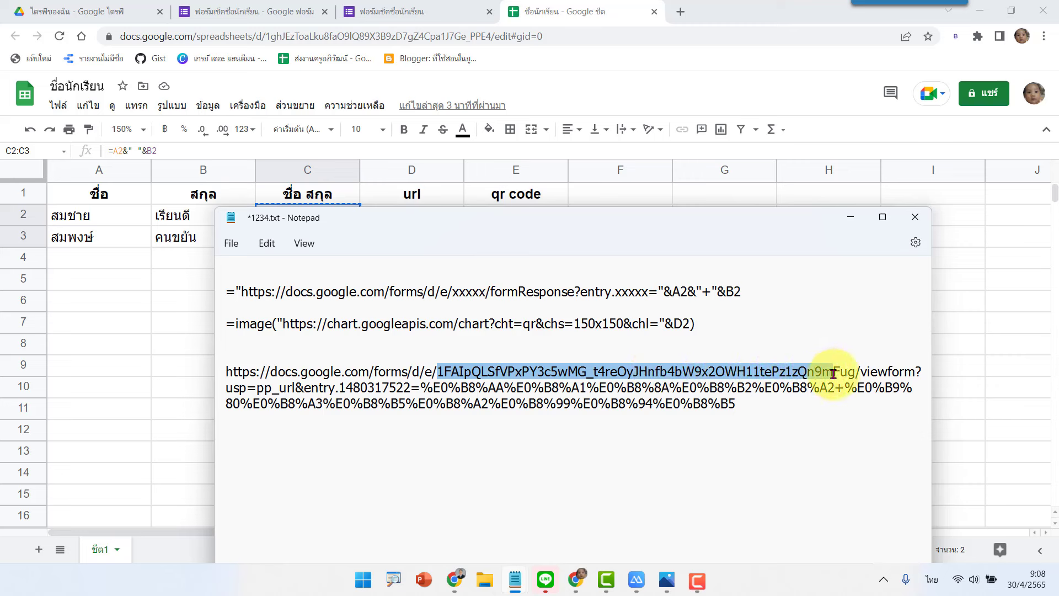
left_click_drag(853, 373, 855, 373)
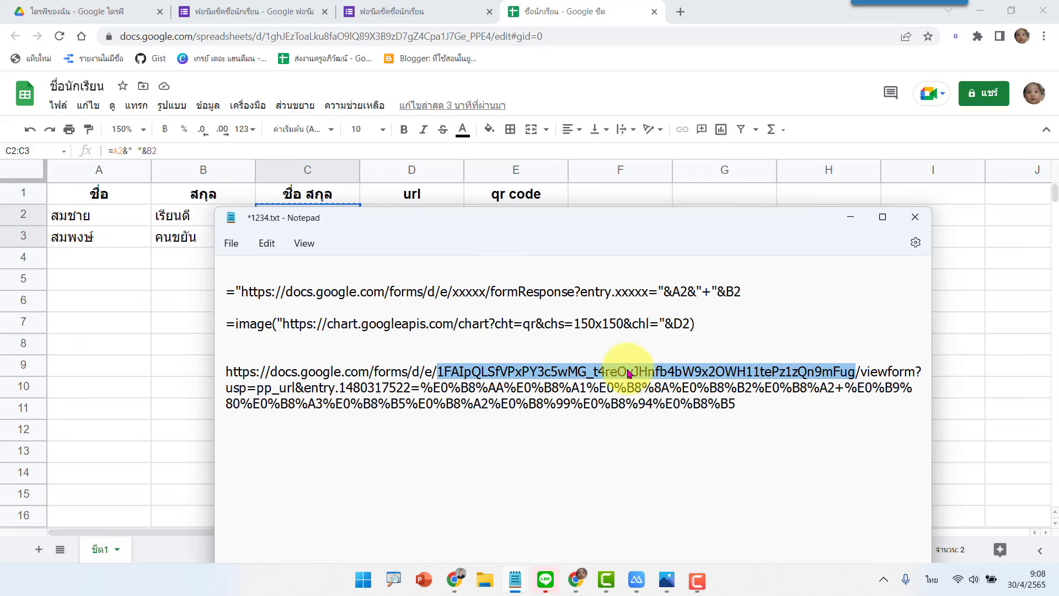
left_click_drag(484, 293, 452, 292)
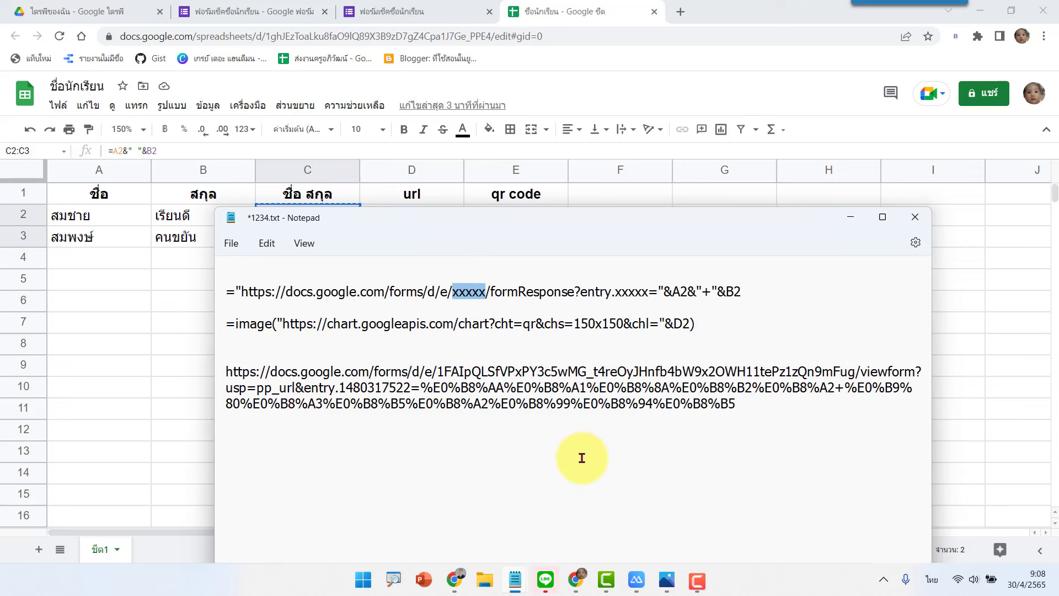
key("ctrl+v")
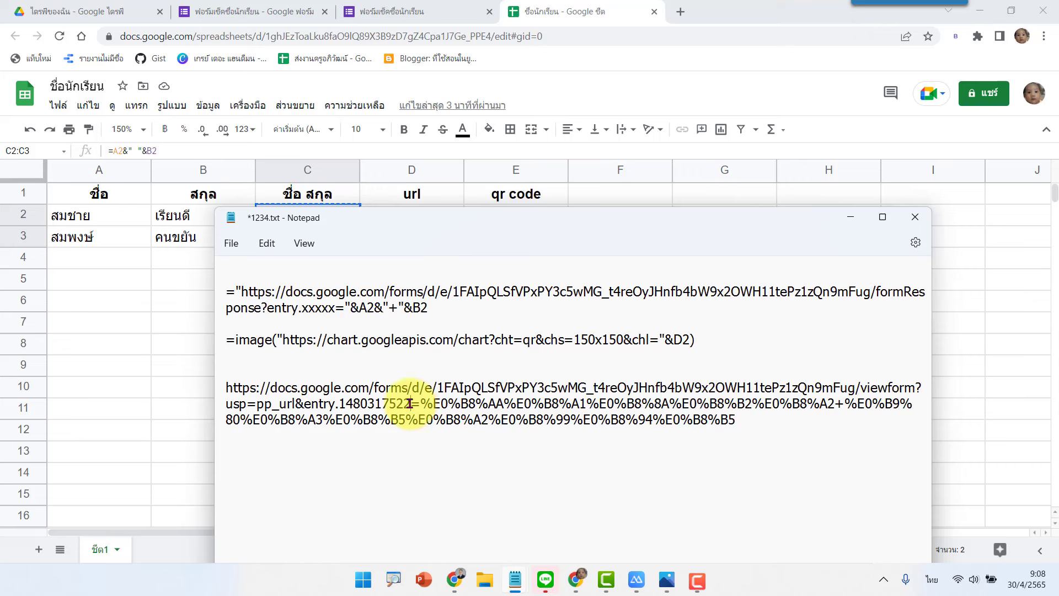
left_click_drag(410, 403, 338, 404)
key("ctrl+c")
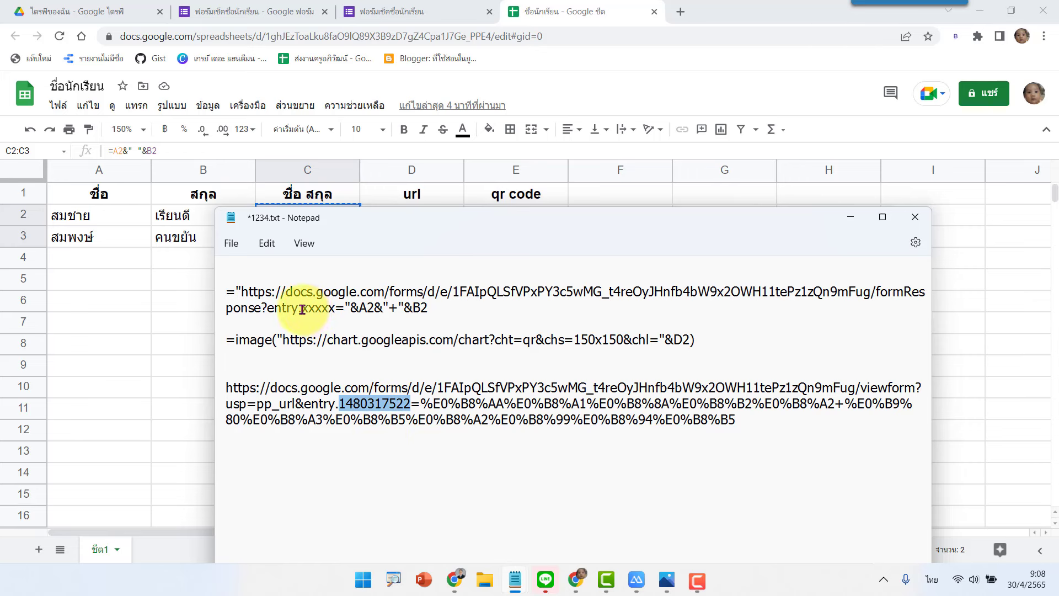
left_click_drag(303, 310, 335, 310)
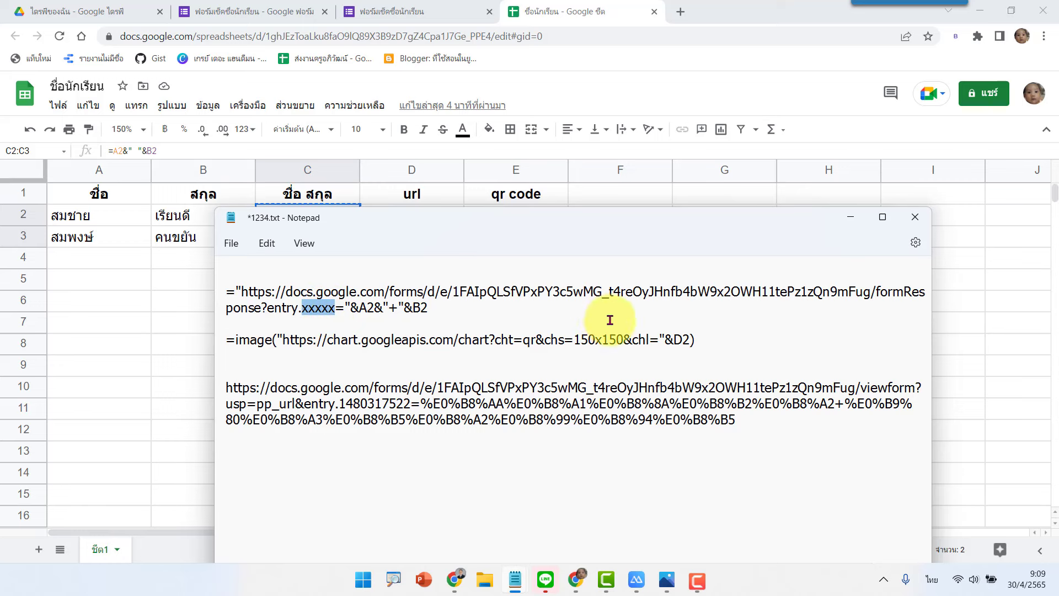
key("ctrl+v")
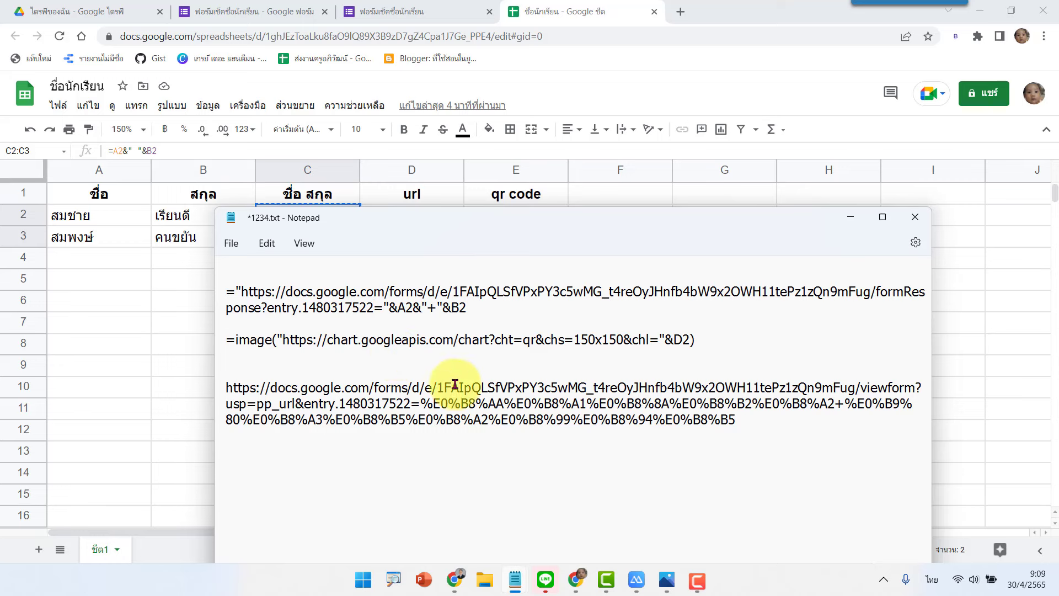
left_click_drag(470, 312, 222, 293)
key("ctrl+c")
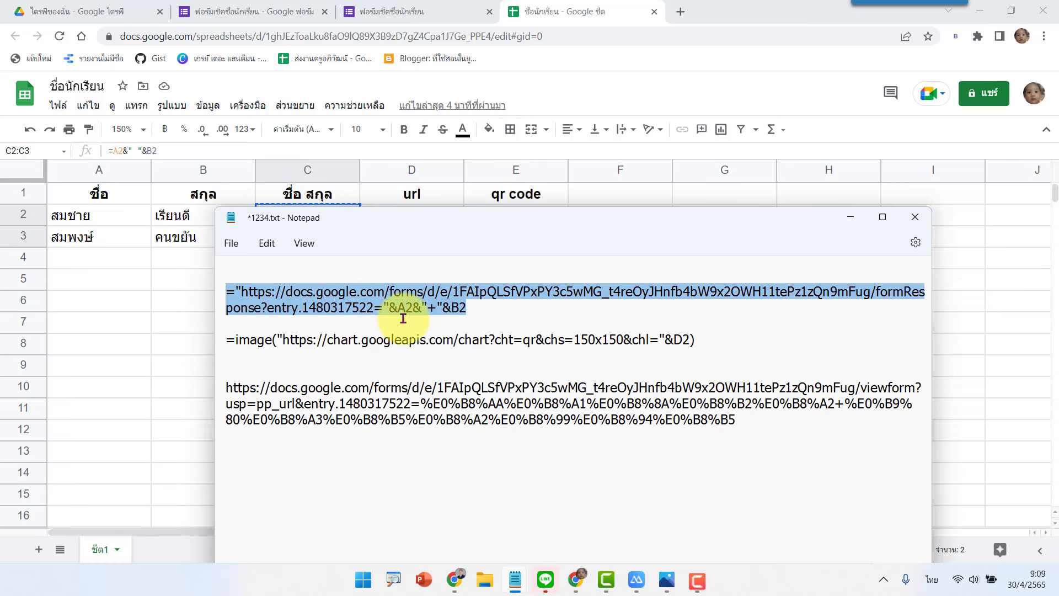
Step: Enter the formResponse link formula in D2, then narrow columns A and B to fit the names
left_click(91, 266)
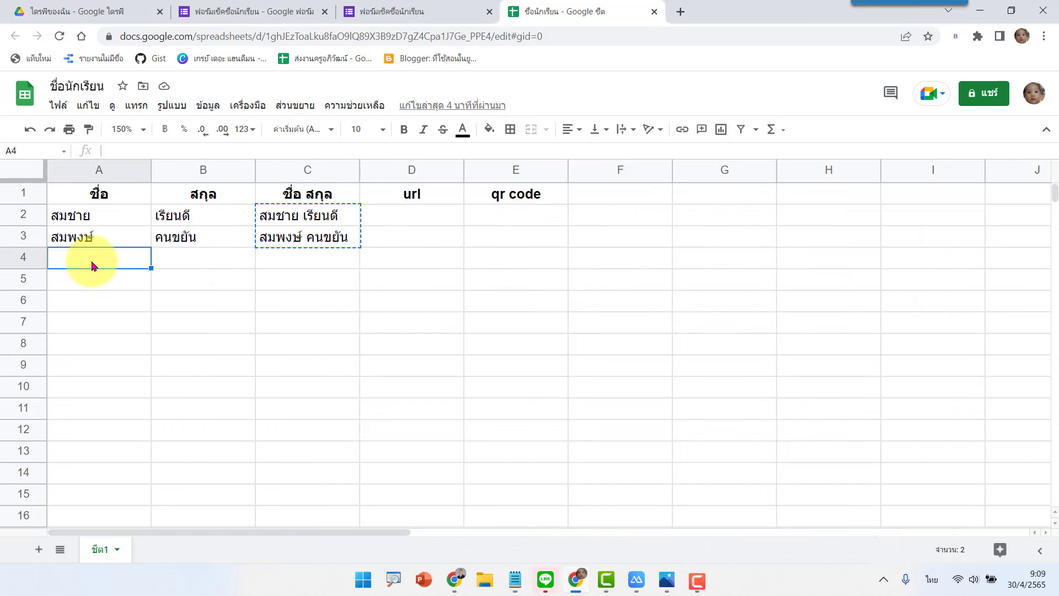
left_click(413, 218)
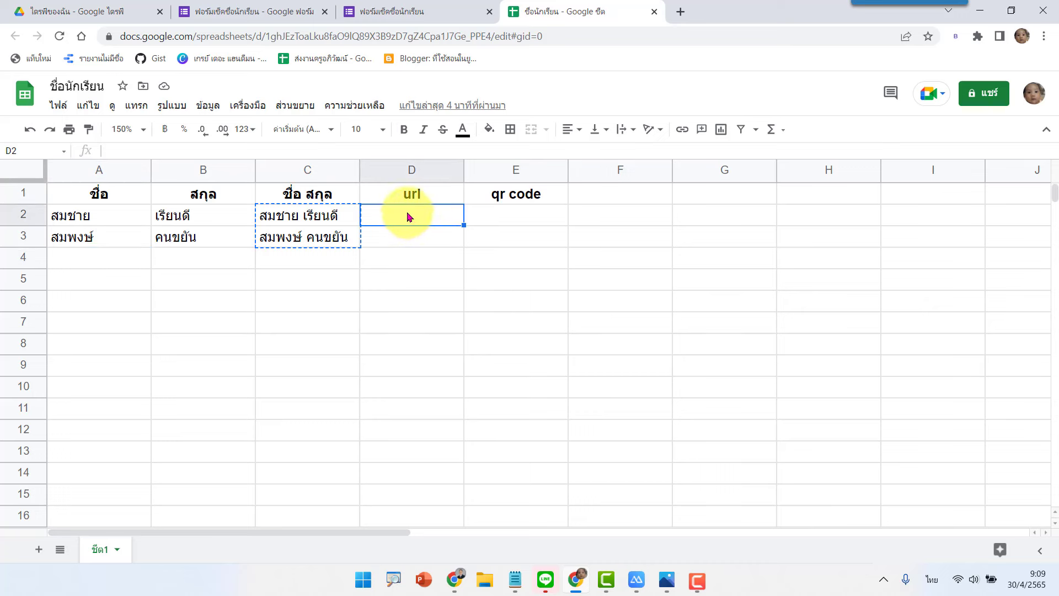
key("ctrl+v")
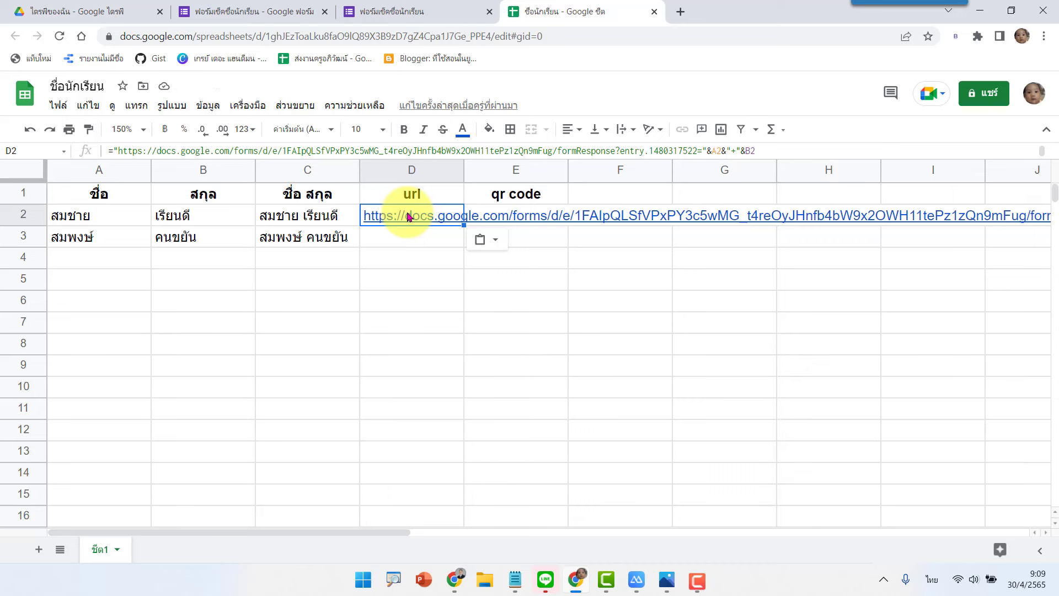
double_click(409, 216)
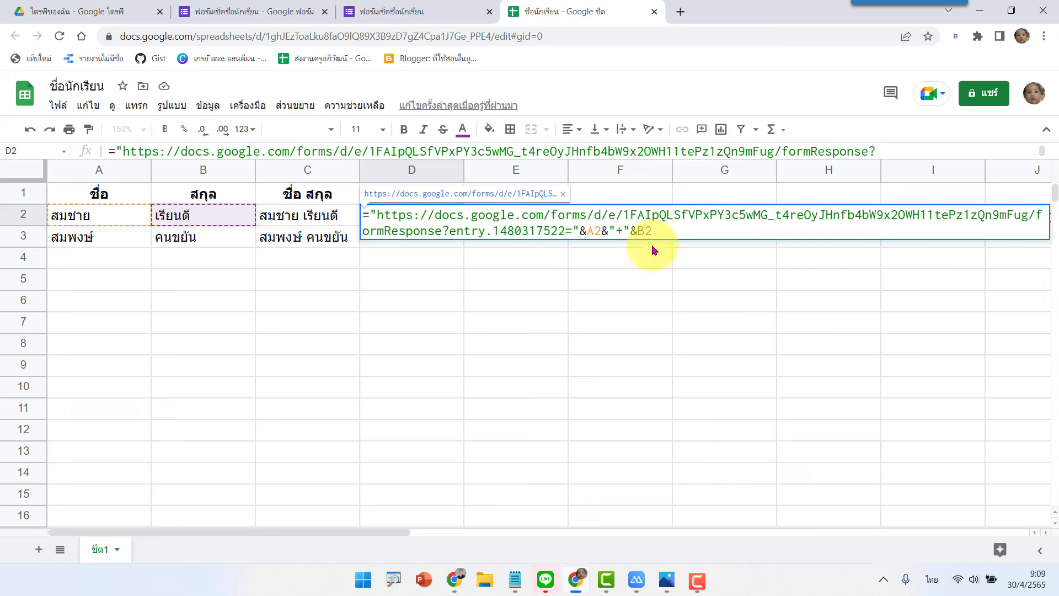
key("Return")
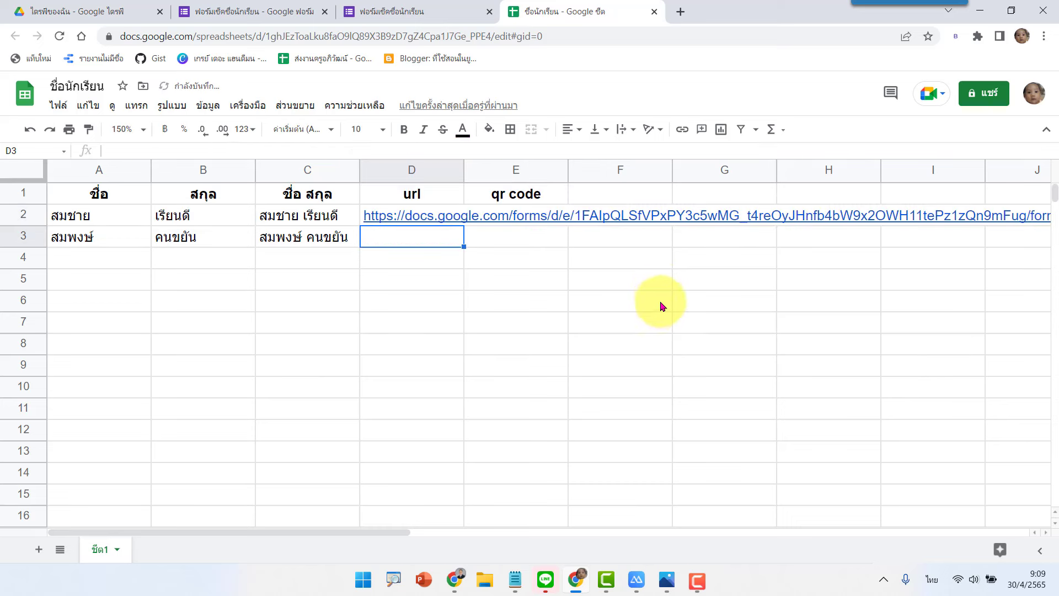
mouse_move(386, 217)
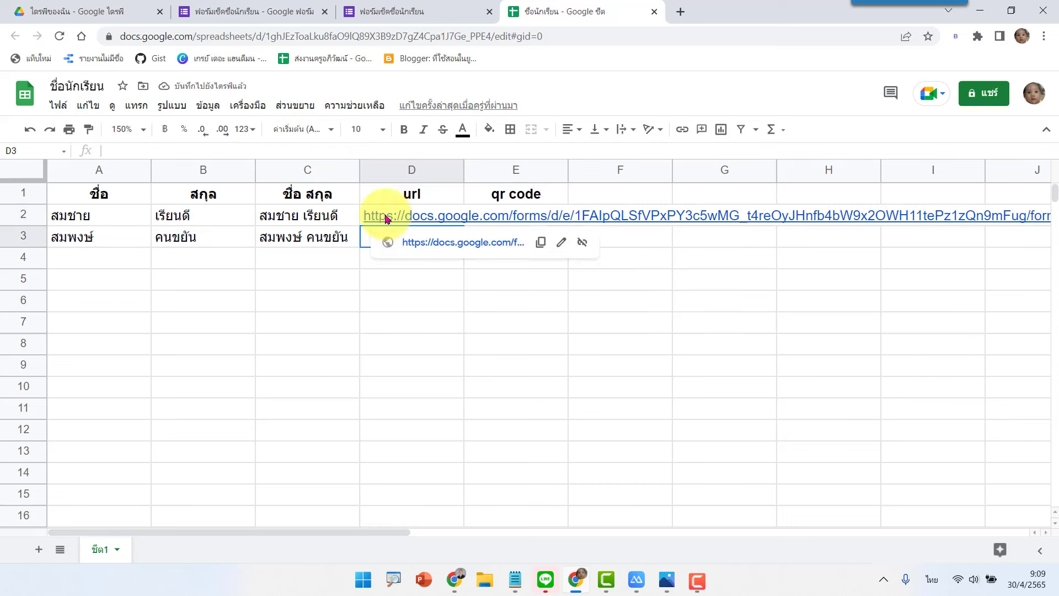
mouse_move(150, 170)
left_mouse_down()
mouse_move(153, 202)
mouse_move(123, 188)
left_mouse_up()
left_click_drag(228, 171, 199, 174)
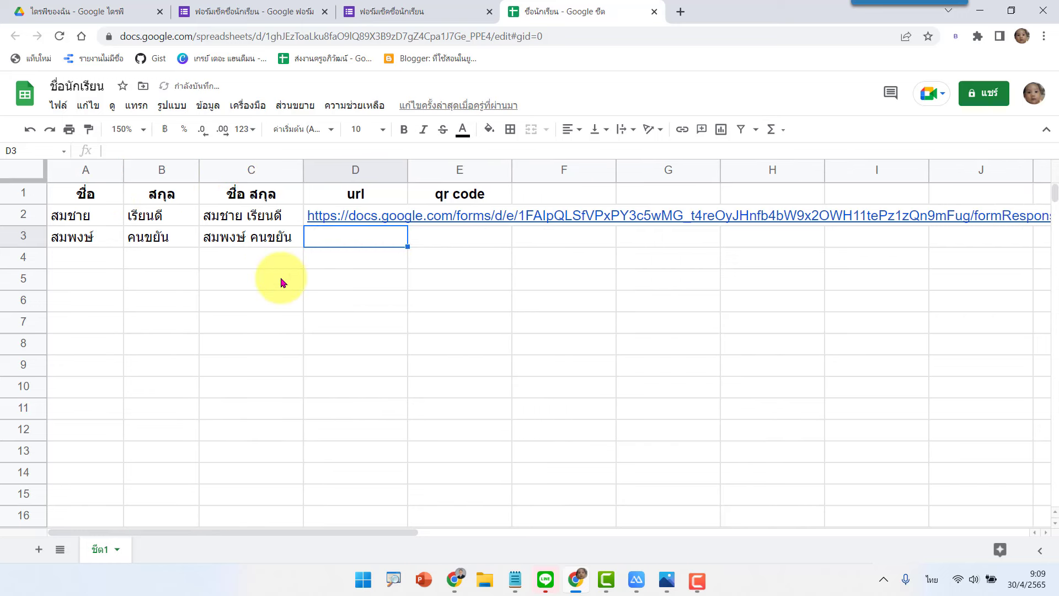
Step: Fill the D2 link formula down to D3 and check the student names at each URL's end
left_click(328, 212)
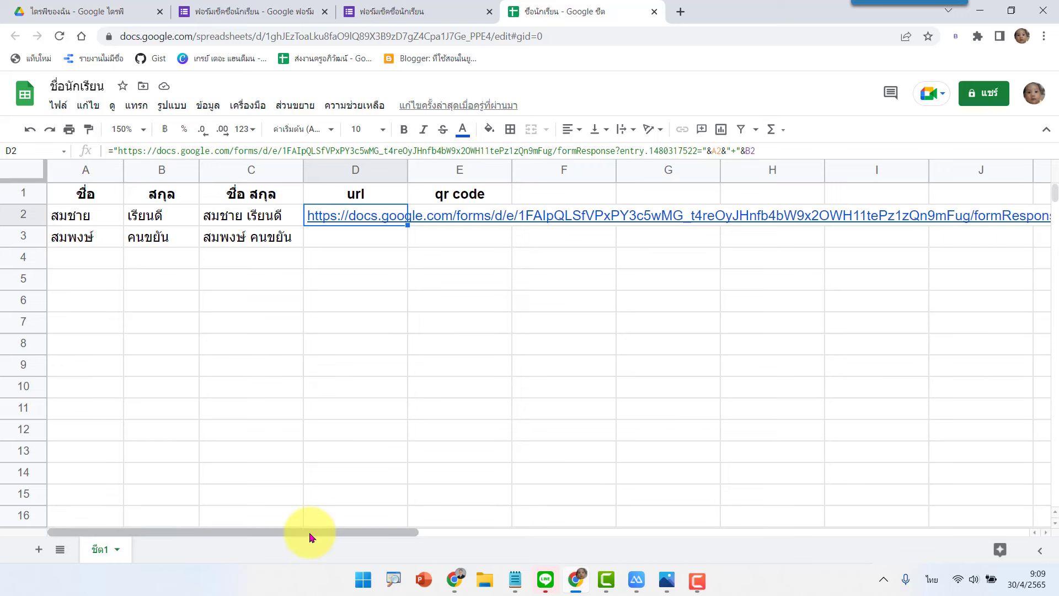
left_click_drag(347, 532, 518, 529)
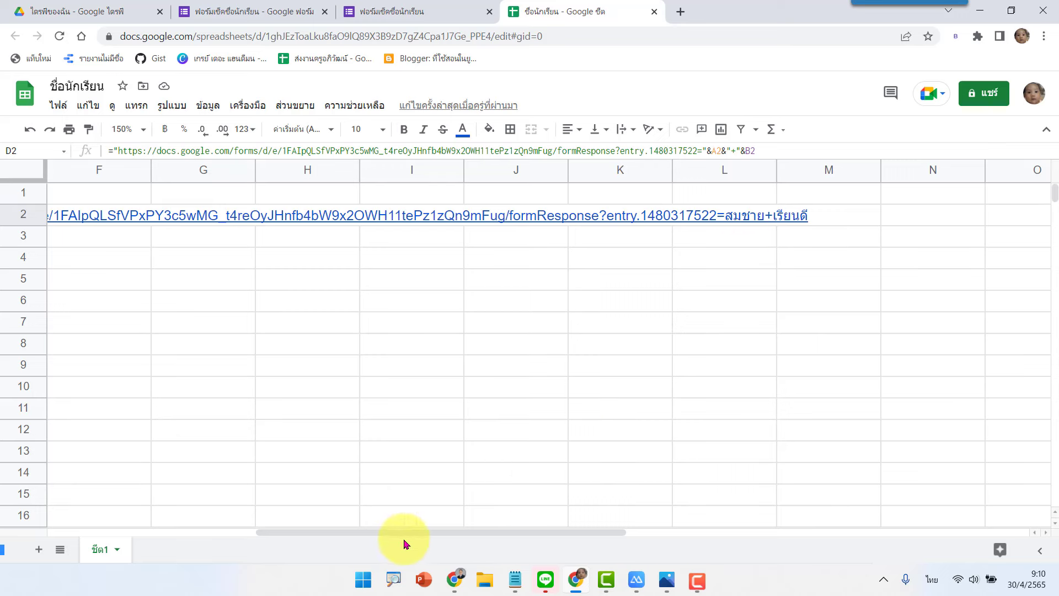
left_click_drag(355, 532, 177, 529)
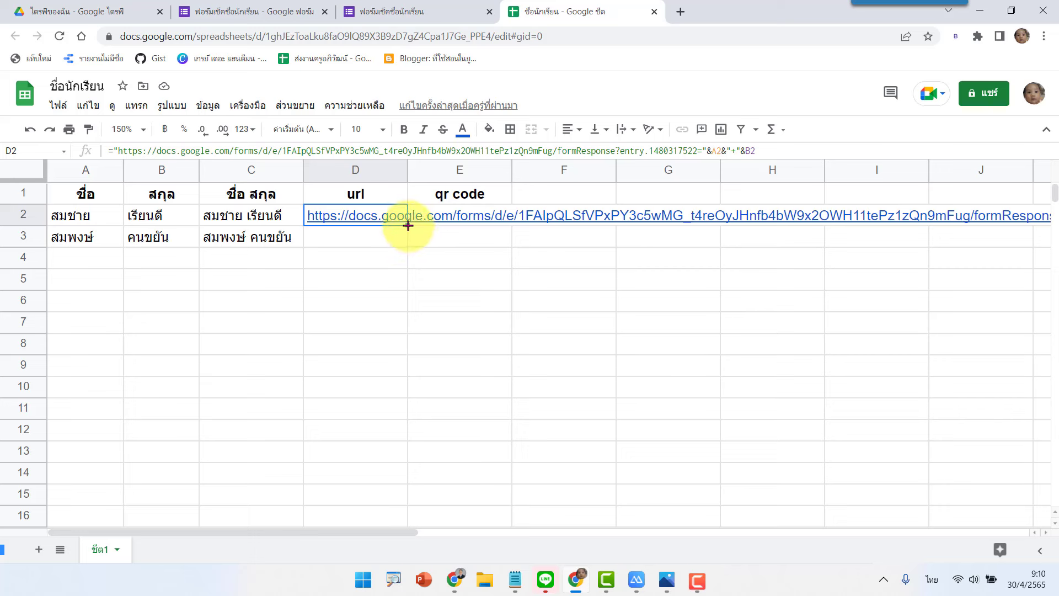
mouse_move(406, 227)
left_mouse_down()
mouse_move(402, 499)
mouse_move(400, 244)
left_mouse_up()
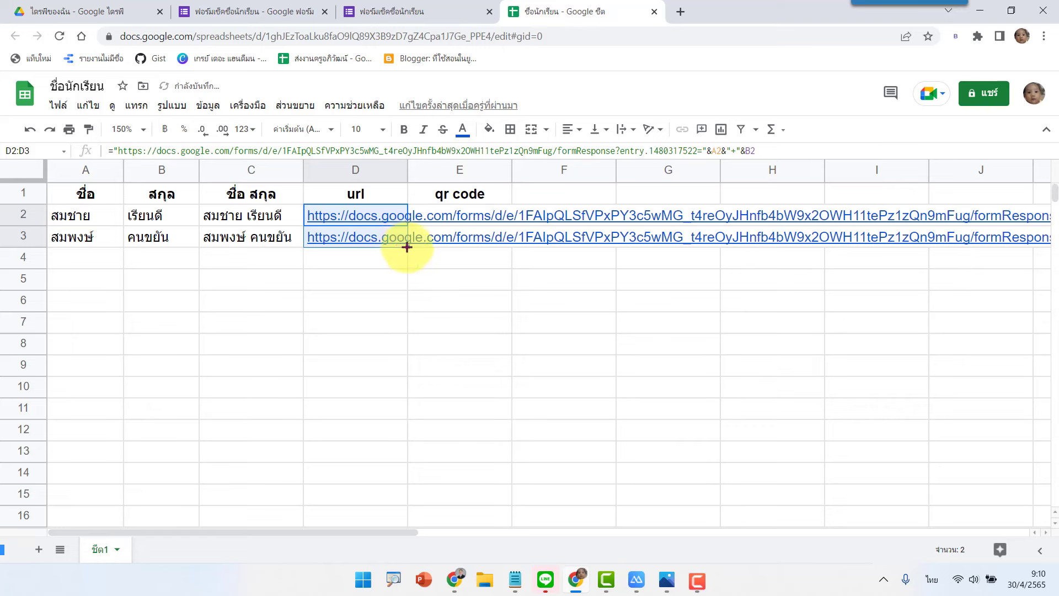
left_click_drag(349, 532, 541, 555)
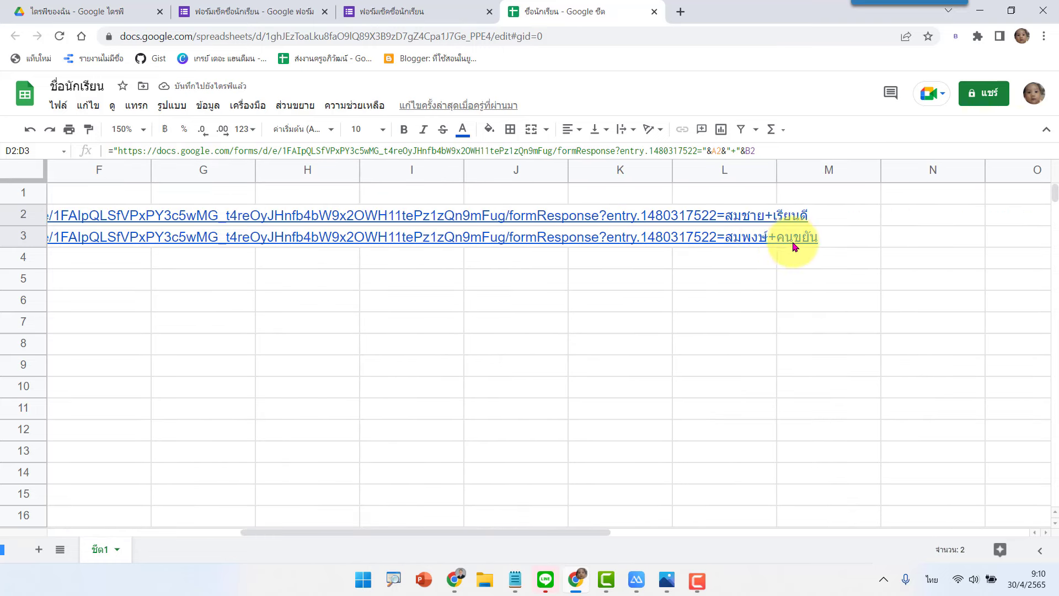
left_click_drag(523, 532, 302, 533)
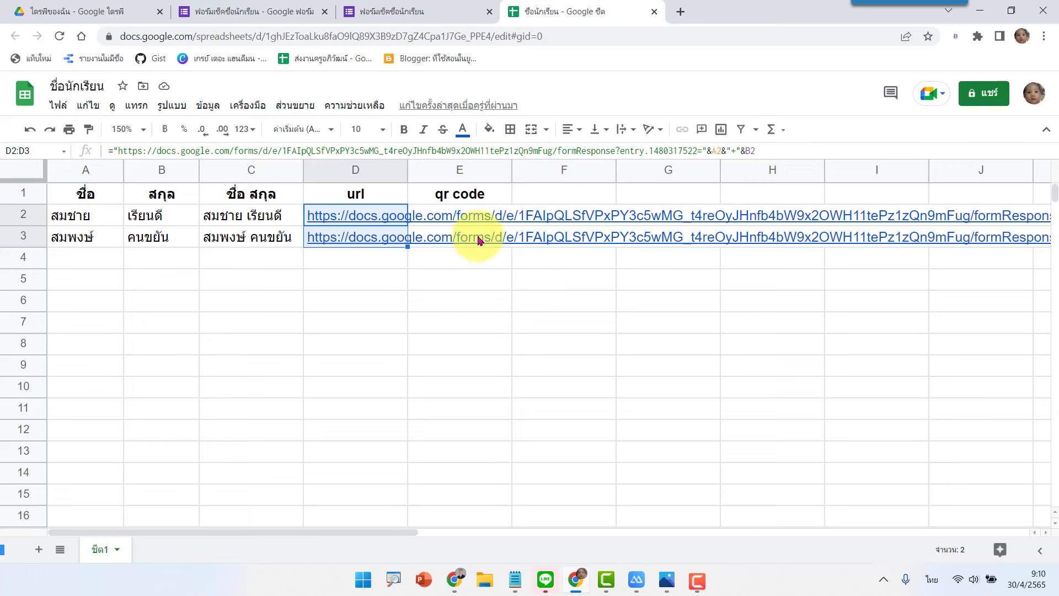
left_click(458, 305)
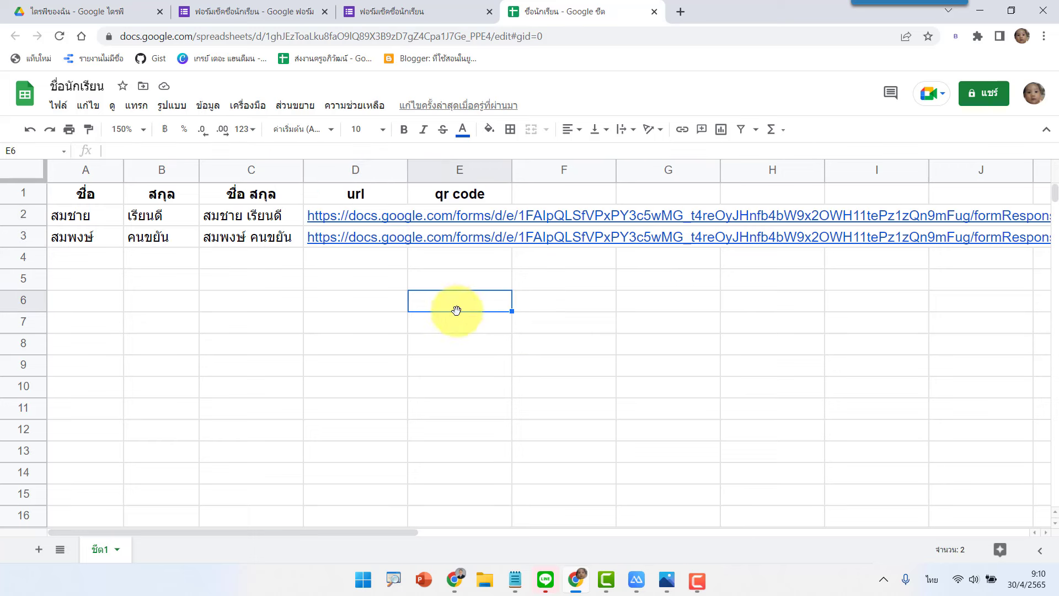
Step: Copy the =image QR-code formula line from 1234.txt and return to the student sheet
left_click(485, 218)
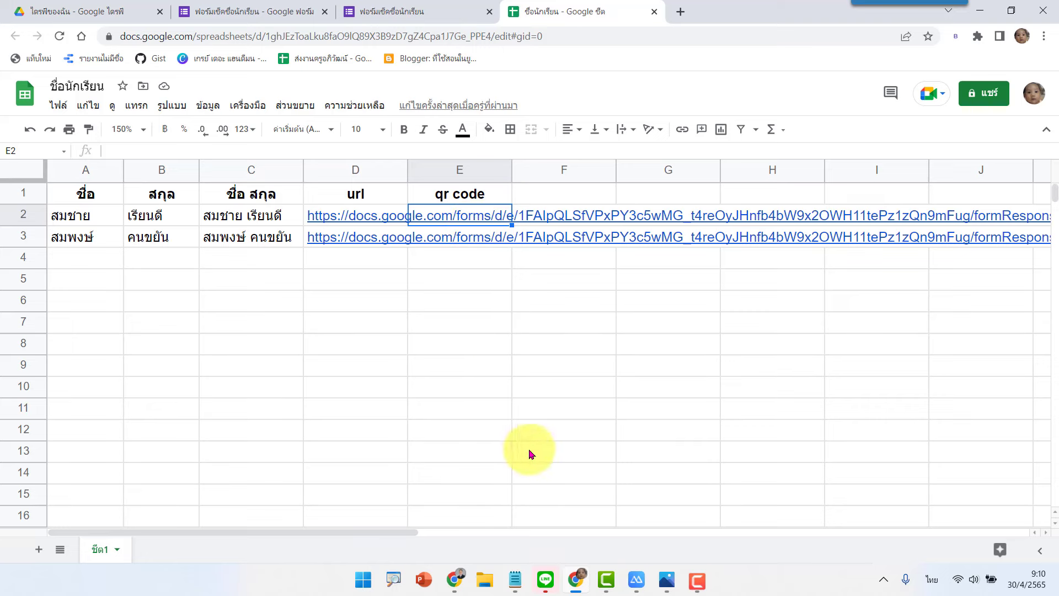
mouse_move(514, 580)
left_click(548, 522)
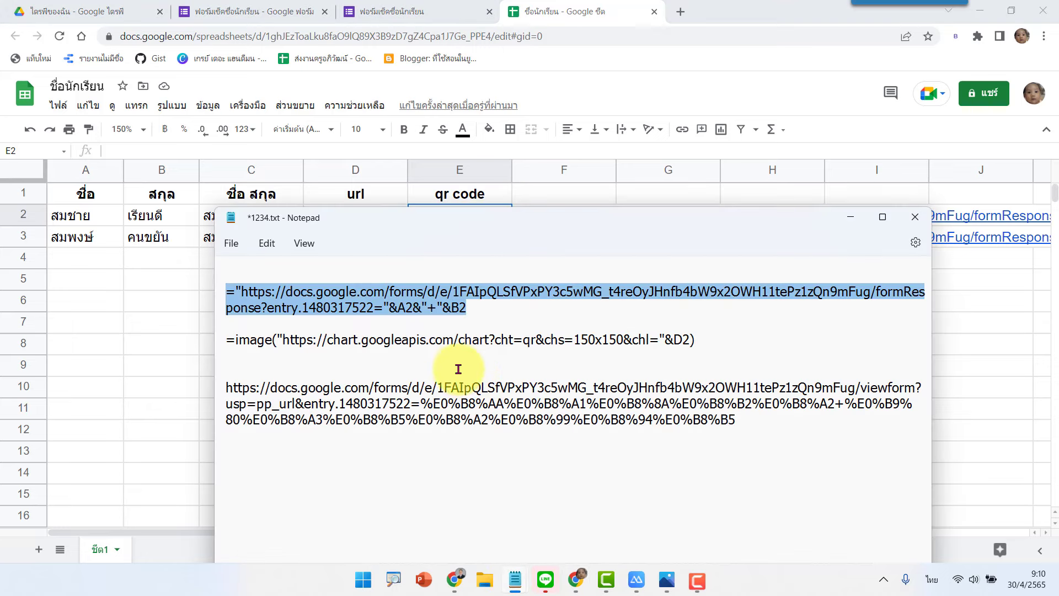
left_click(486, 368)
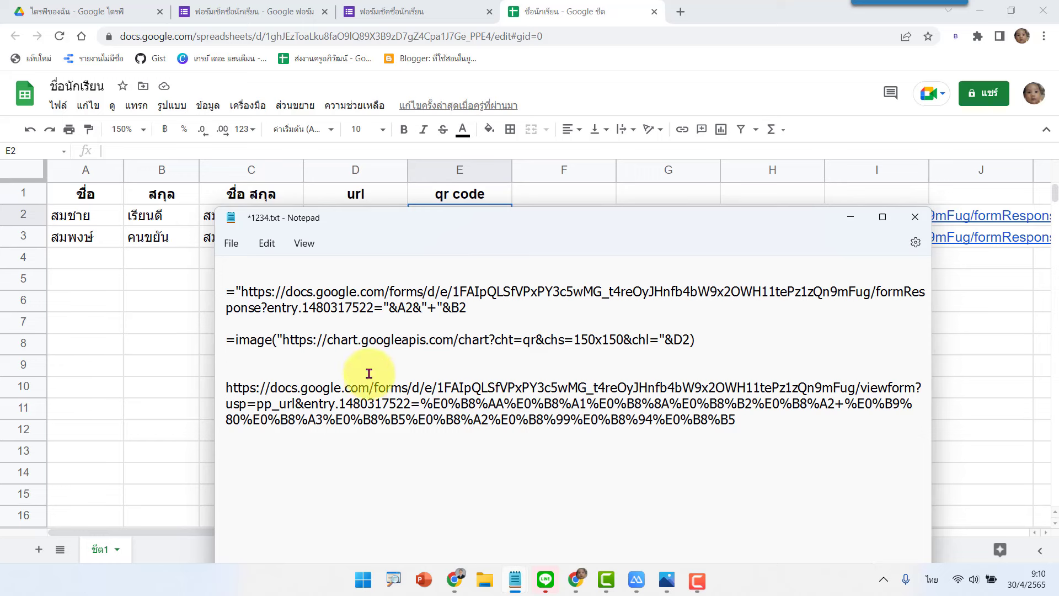
left_click_drag(708, 334, 224, 337)
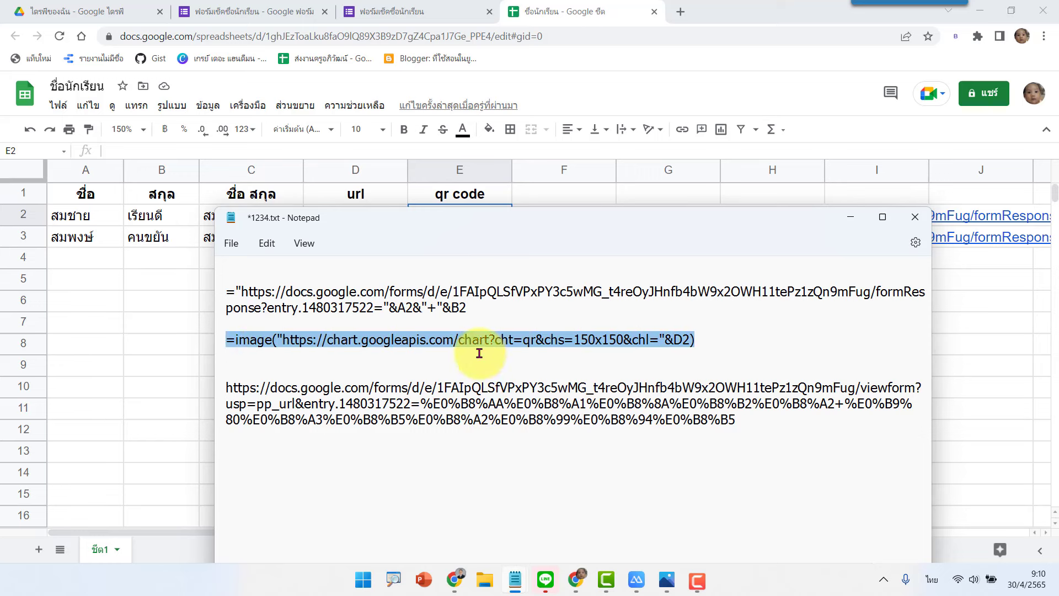
left_click(102, 298)
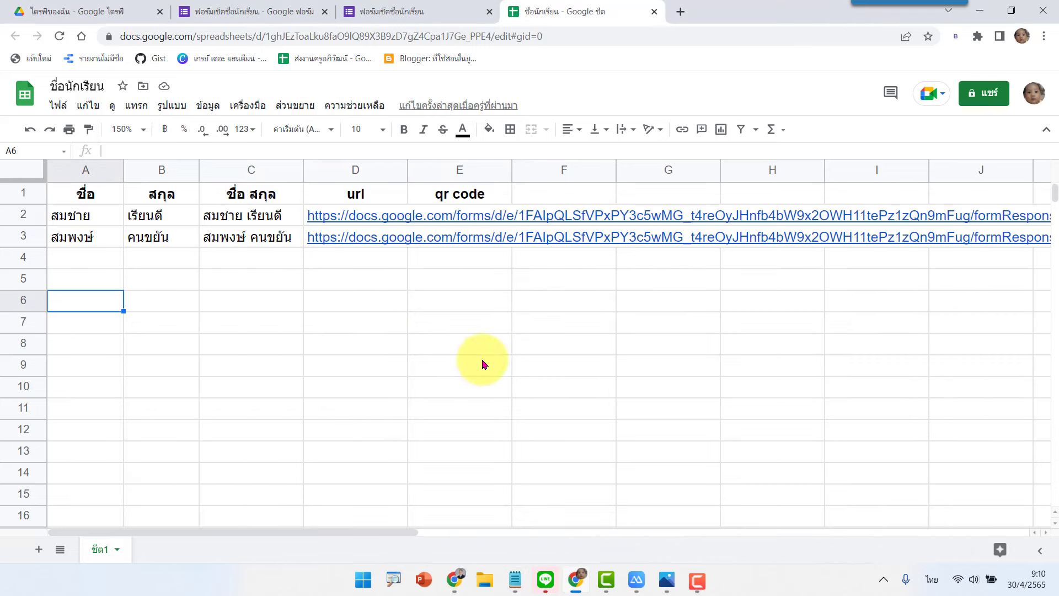
left_click(461, 218)
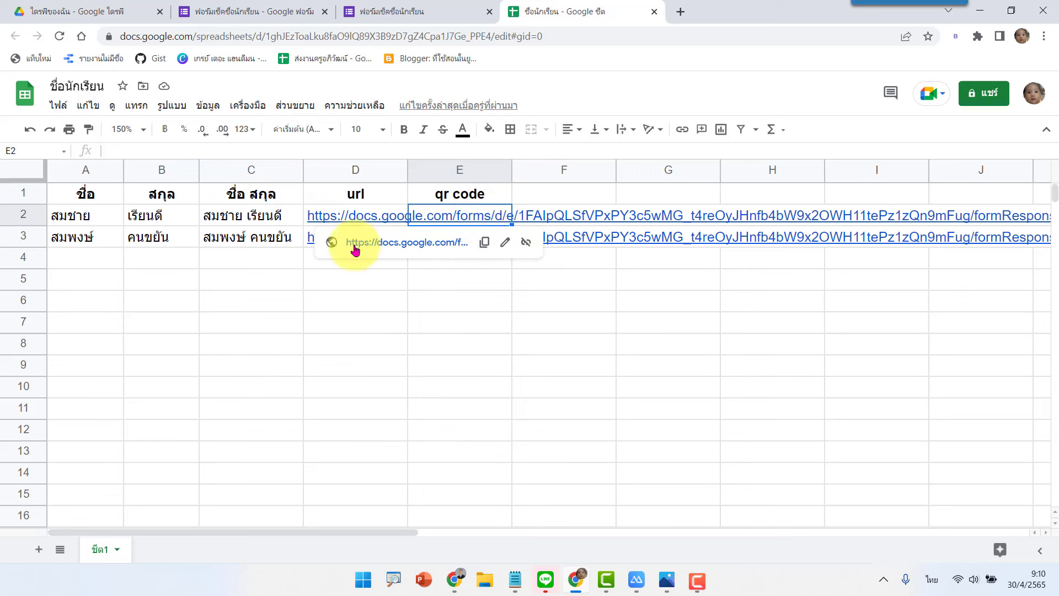
left_click(358, 215)
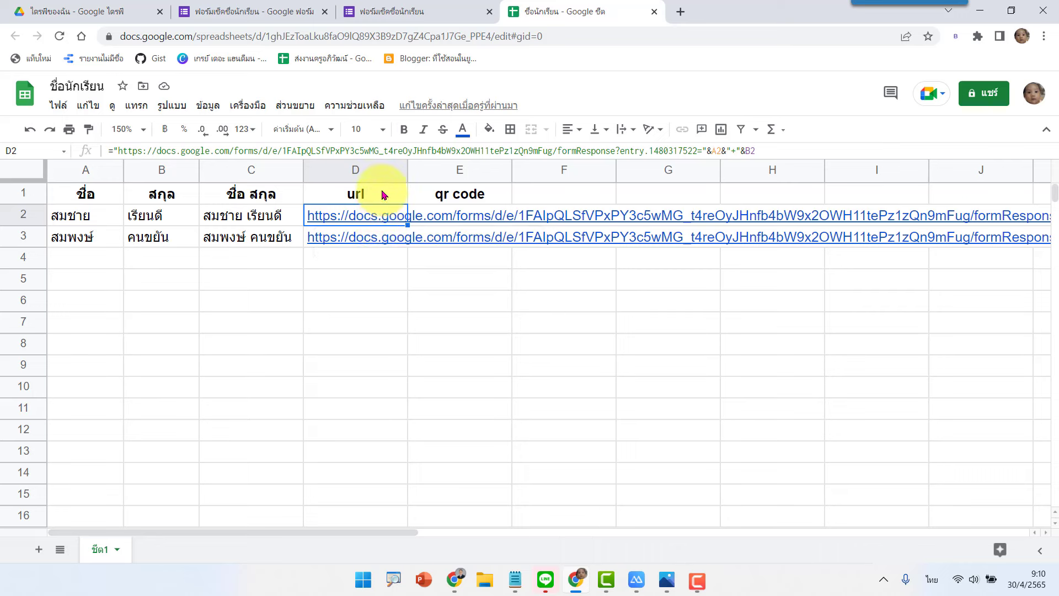
Step: Set the url column D's text wrapping to Clip
left_click(366, 170)
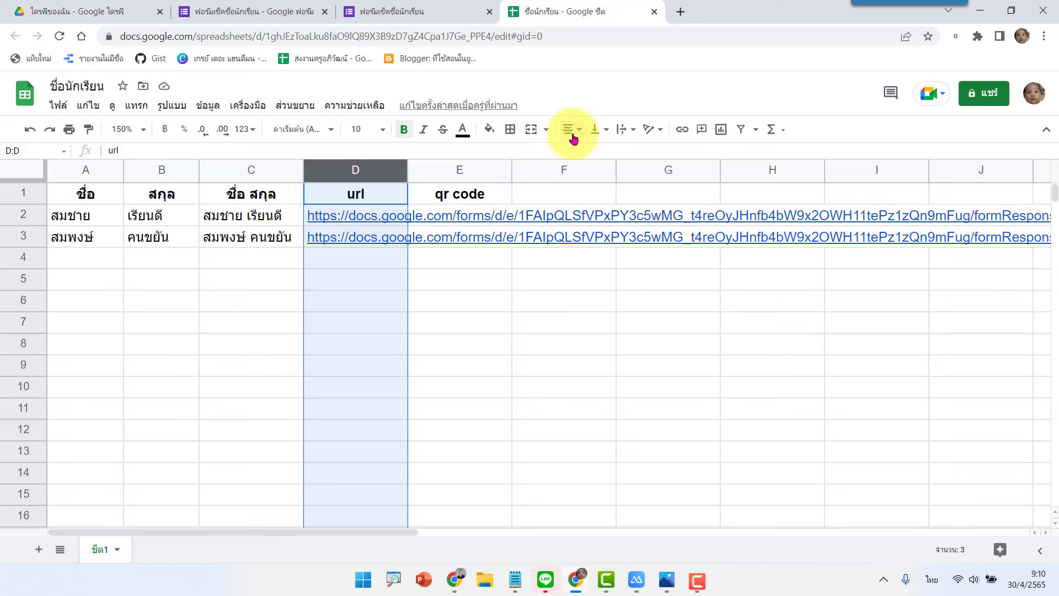
left_click(632, 133)
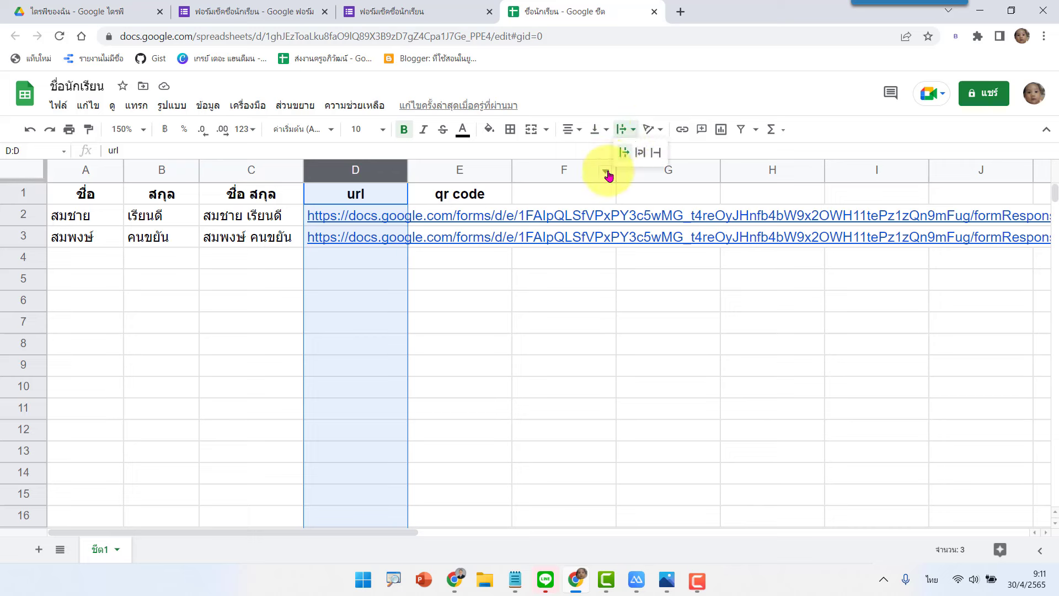
left_click(656, 154)
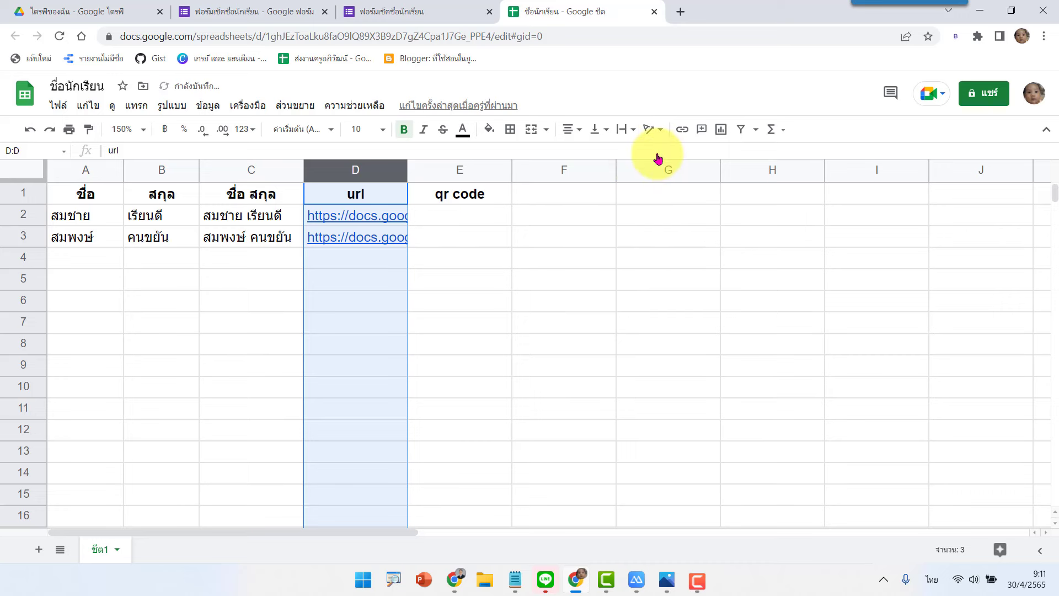
left_click(624, 130)
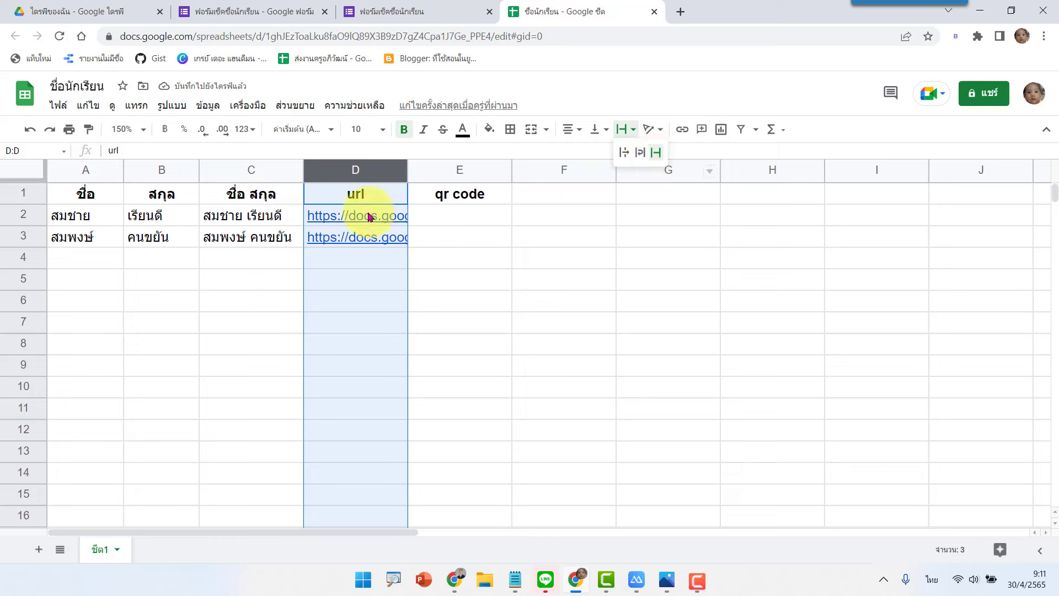
mouse_move(355, 236)
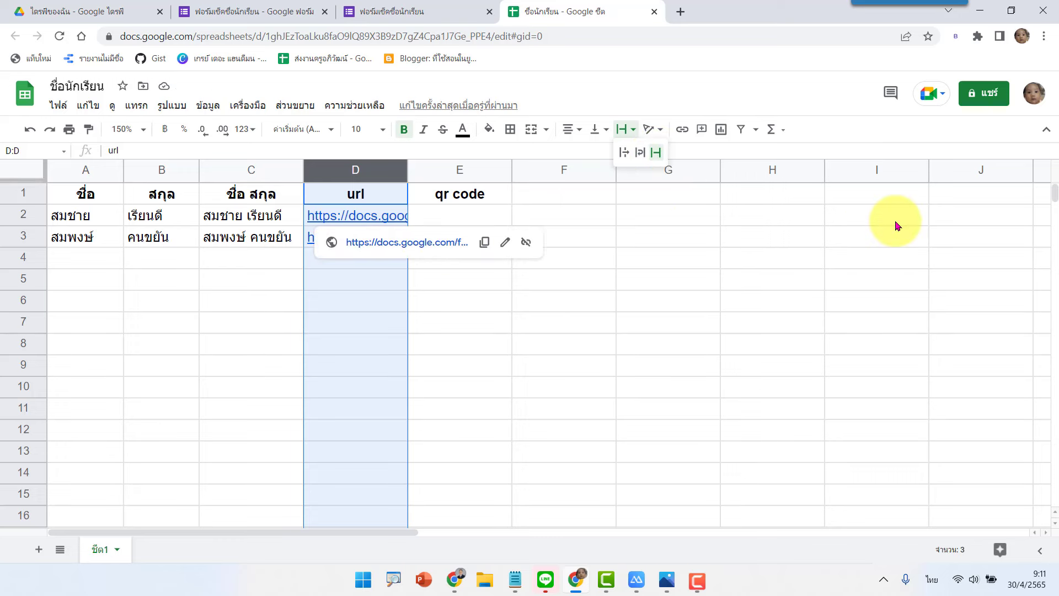
left_click(368, 217)
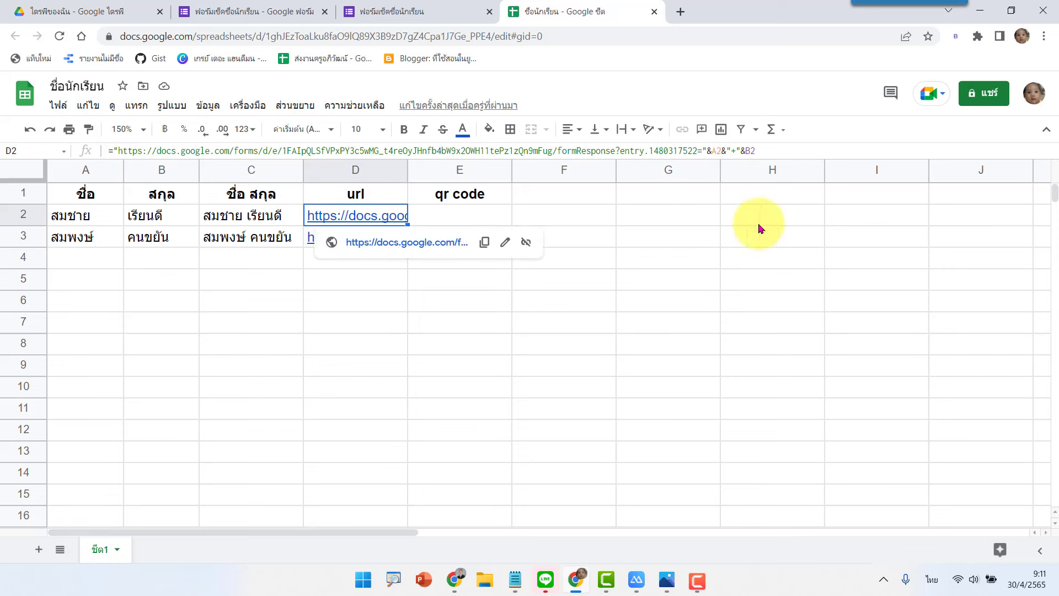
Step: Paste the =image QR-code formula into E2 and fill it down to E3
left_click(370, 304)
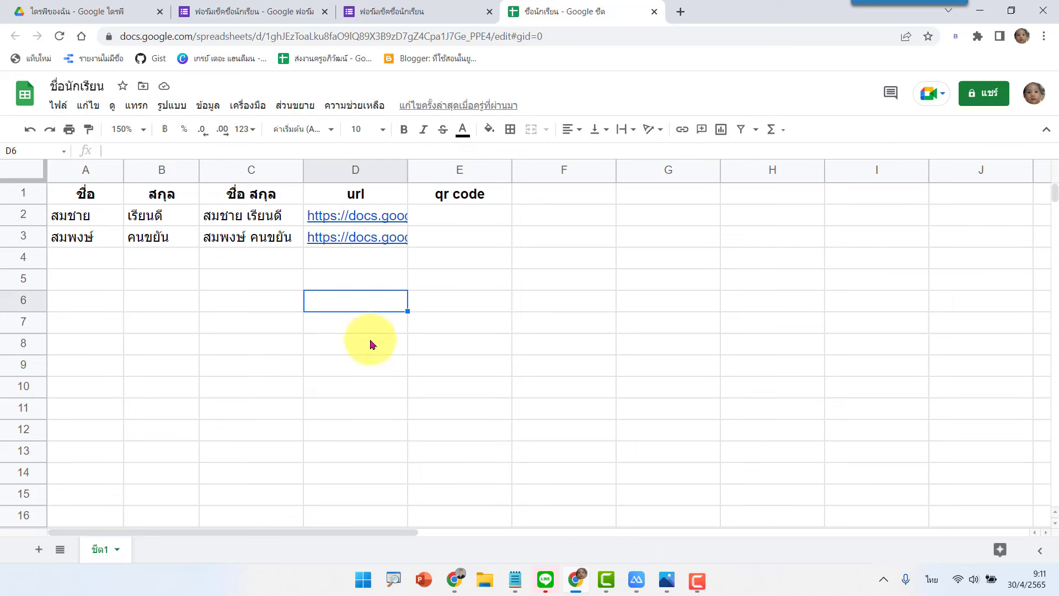
left_click(460, 212)
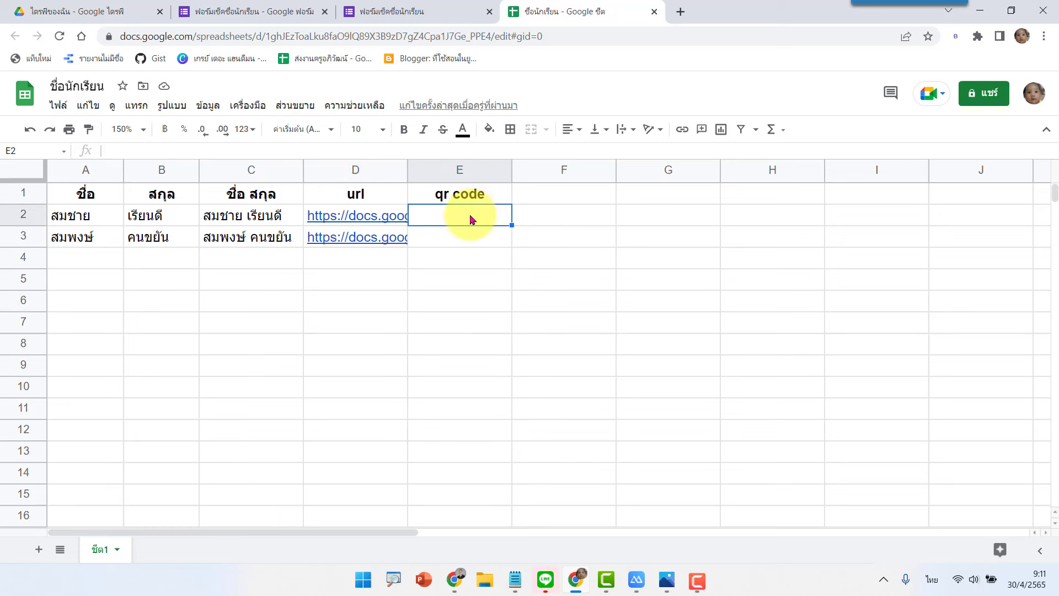
type("=image(\"https://chart.googleapis.com/chart?cht=qr&chs=150x150&chl=\"&D2)")
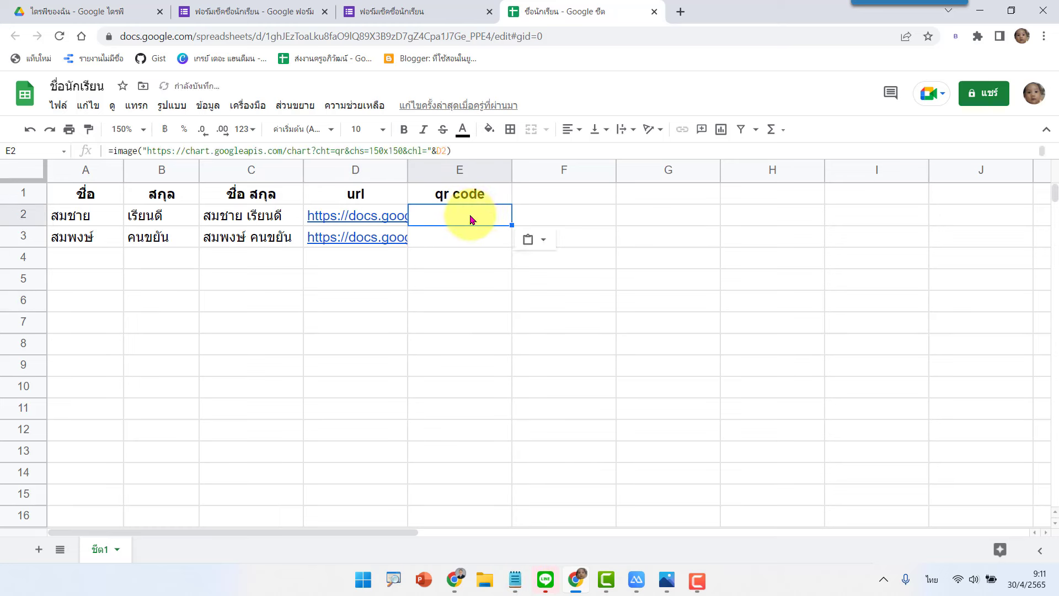
double_click(436, 222)
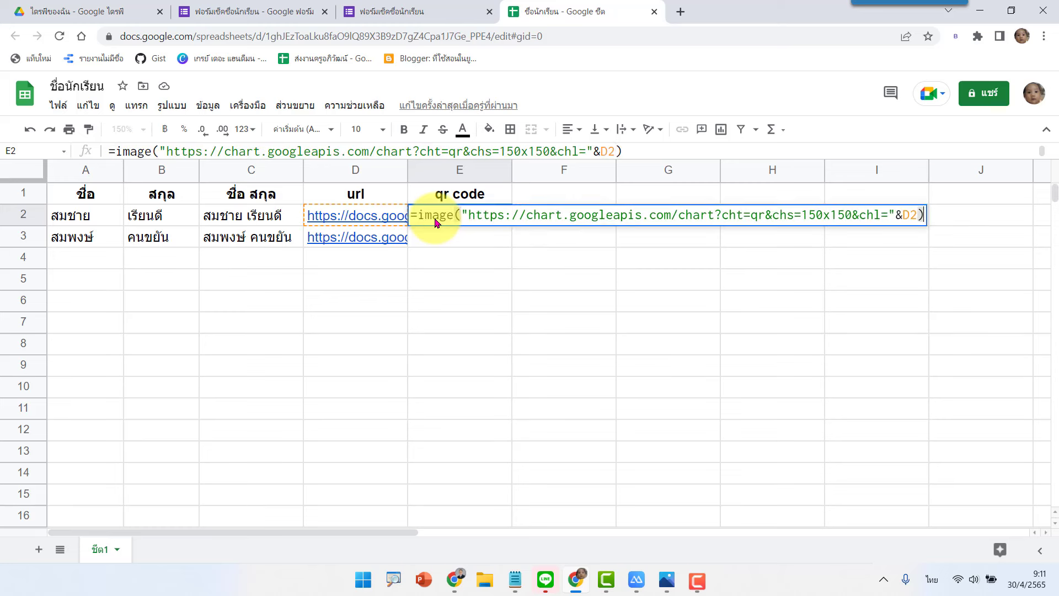
key("Return")
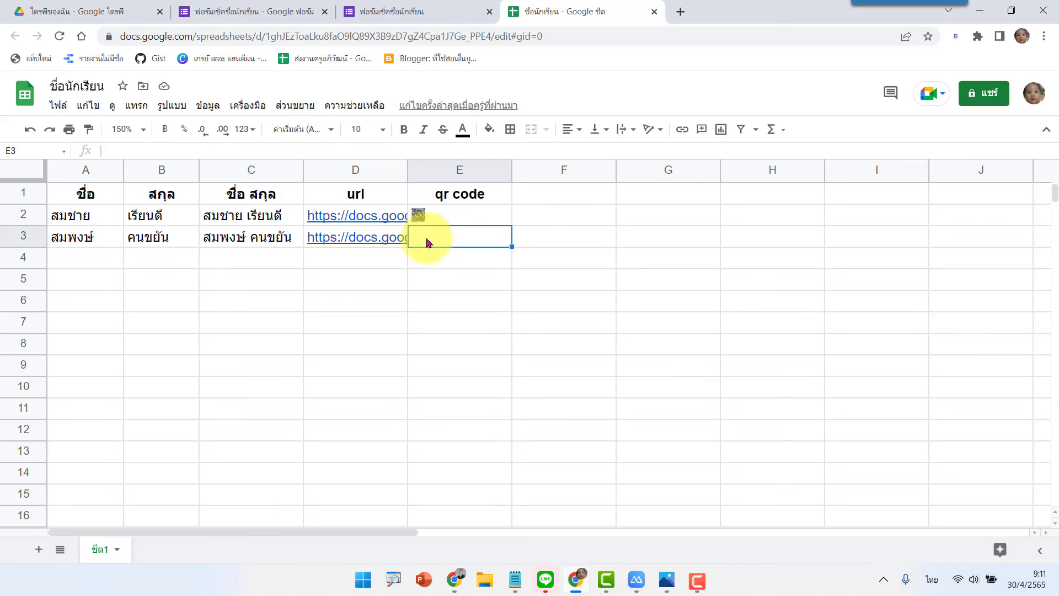
left_click(456, 221)
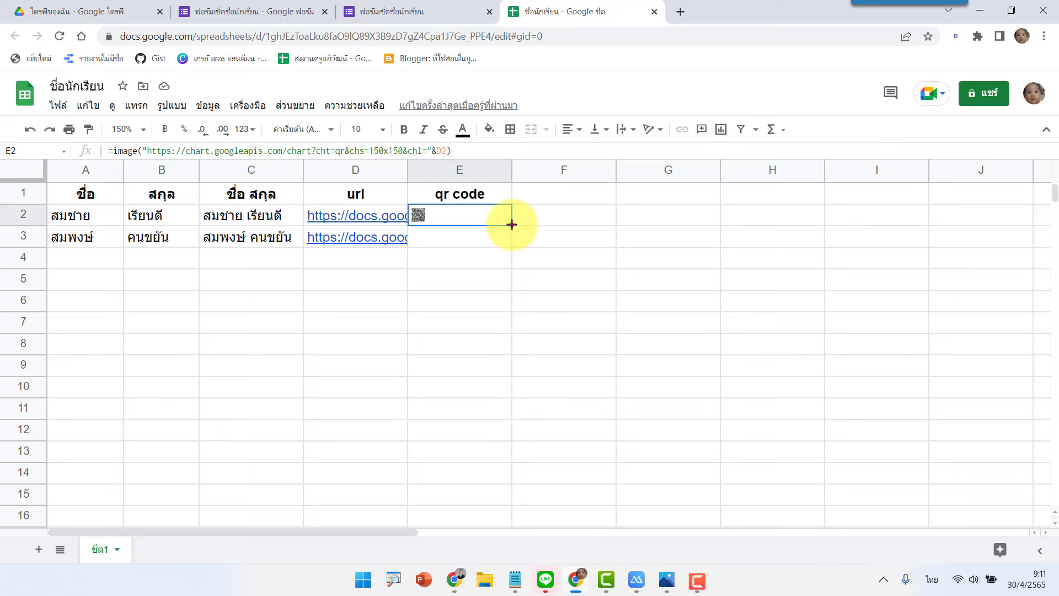
mouse_move(512, 224)
left_mouse_down()
mouse_move(513, 460)
mouse_move(512, 243)
left_mouse_up()
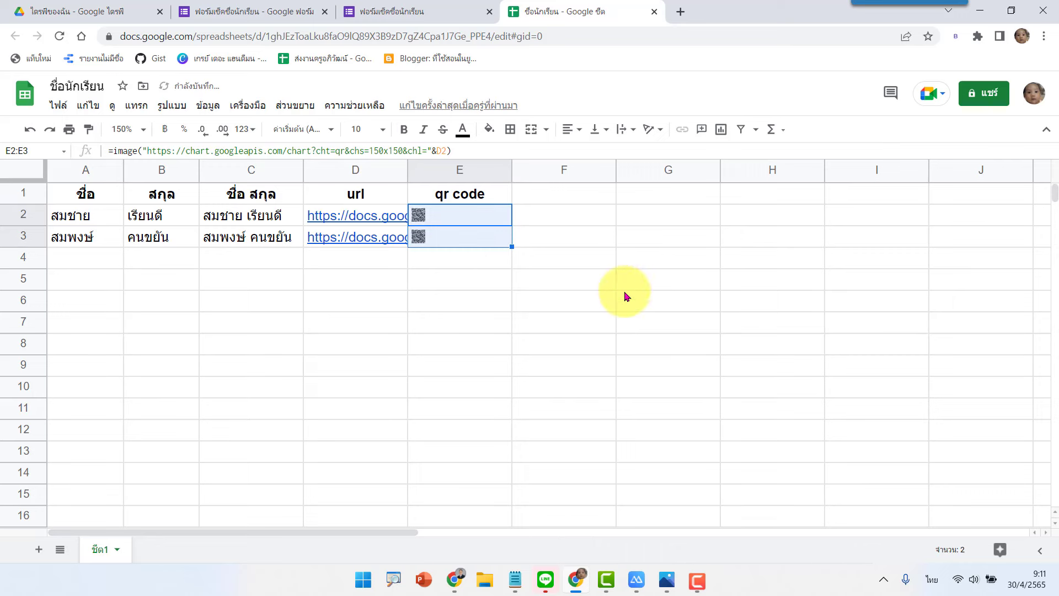
Step: Enlarge rows 2 and 3 so the QR codes show large, then bring up the prefilled form
left_click(483, 266)
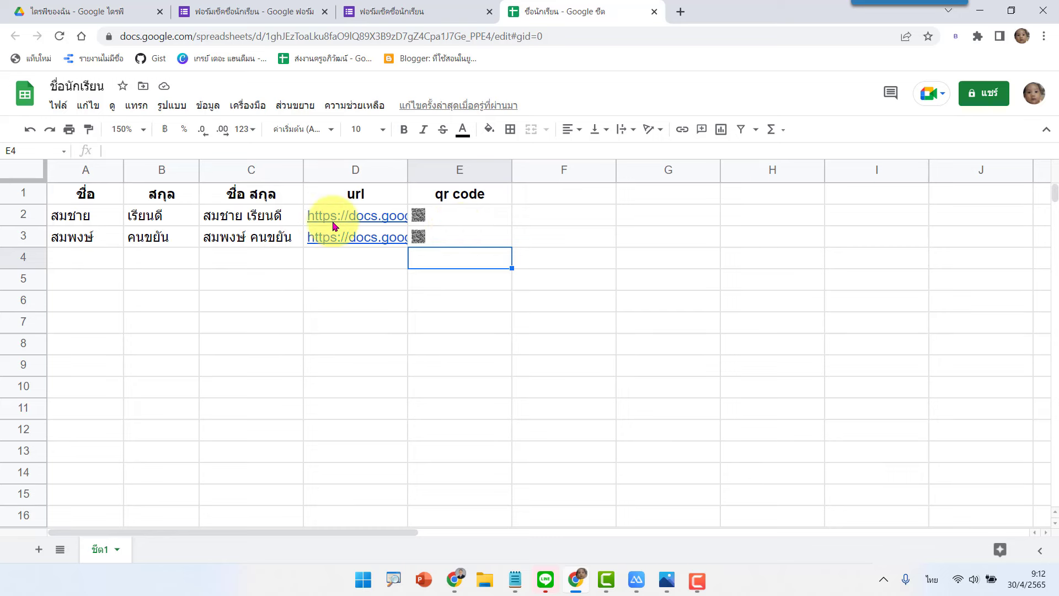
left_click_drag(23, 225, 22, 402)
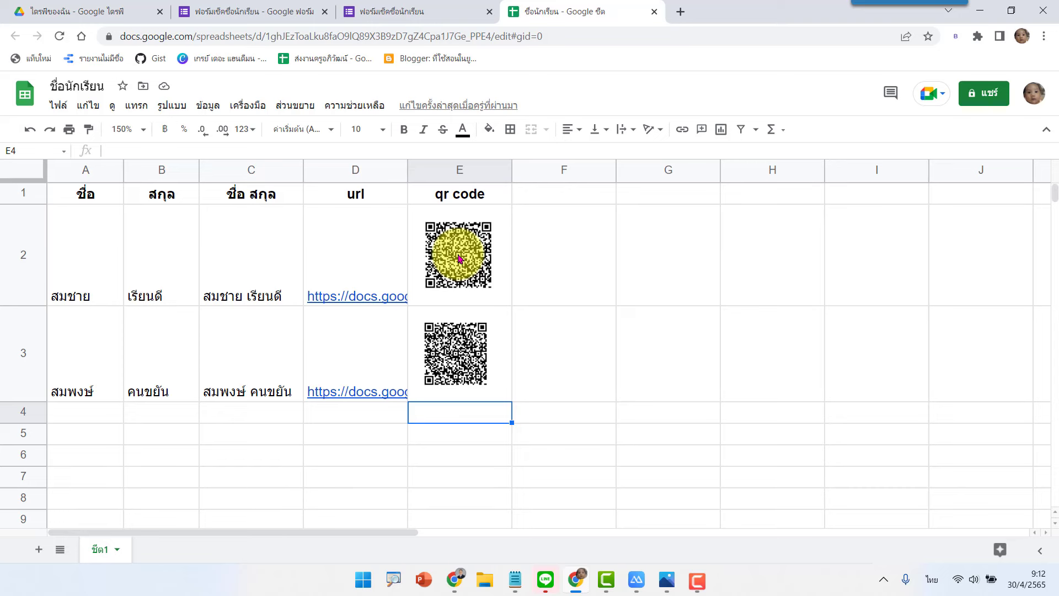
left_click(397, 11)
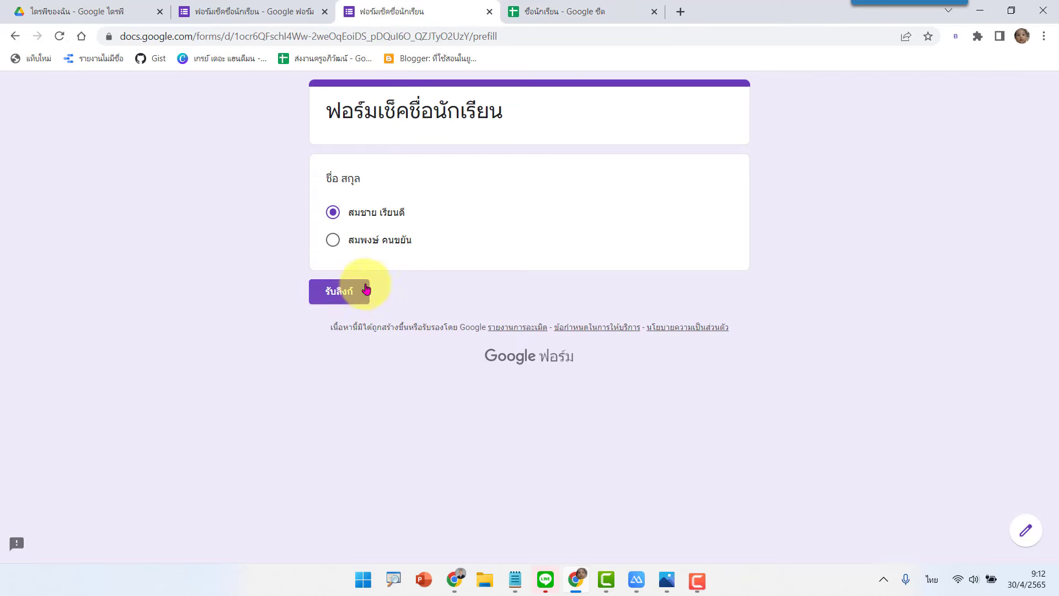
Step: Close the prefilled form tab and go back through the Forms editor to the student sheet
left_click(489, 11)
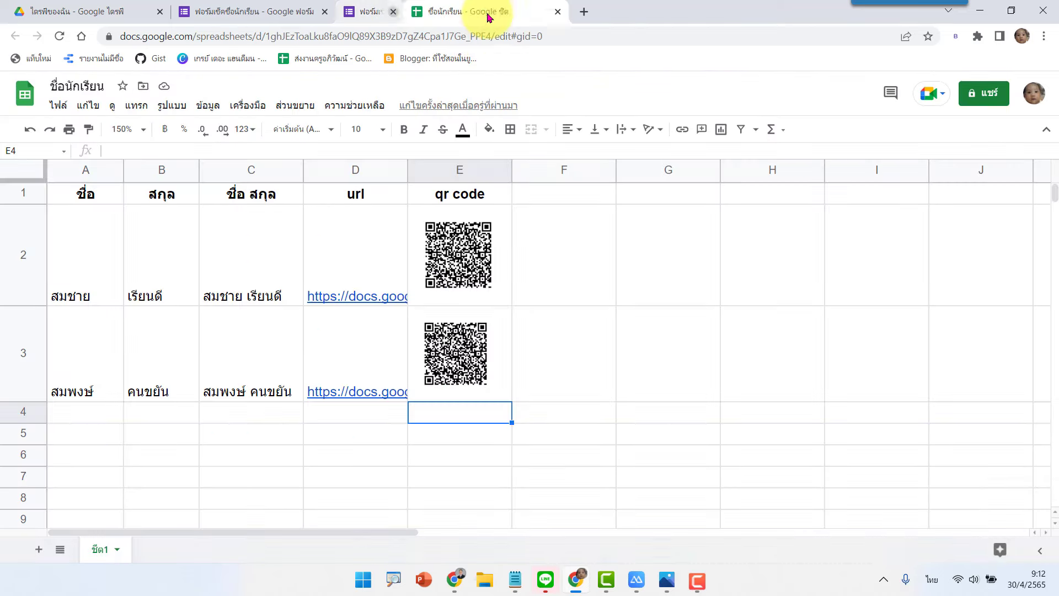
left_click(238, 11)
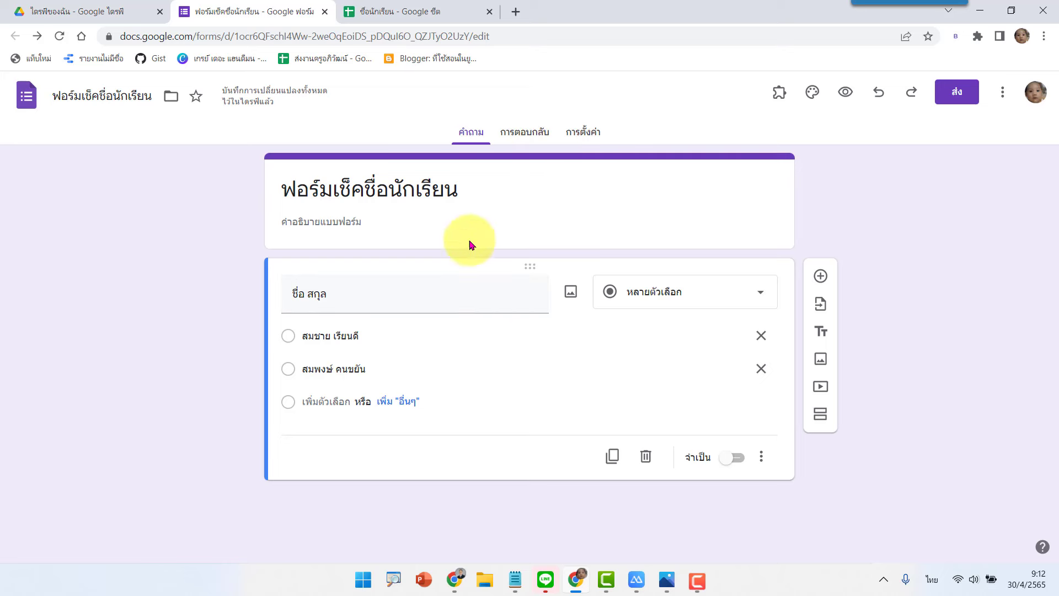
left_click(419, 13)
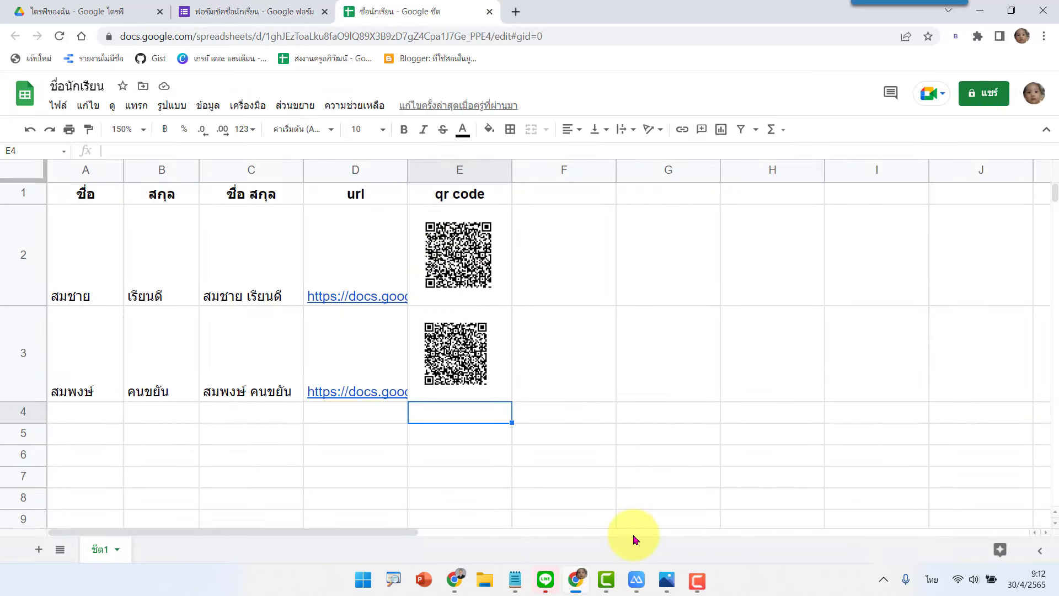
Step: Scan the first student's QR code with LINE on the mirrored phone to submit a check-in
left_click(640, 587)
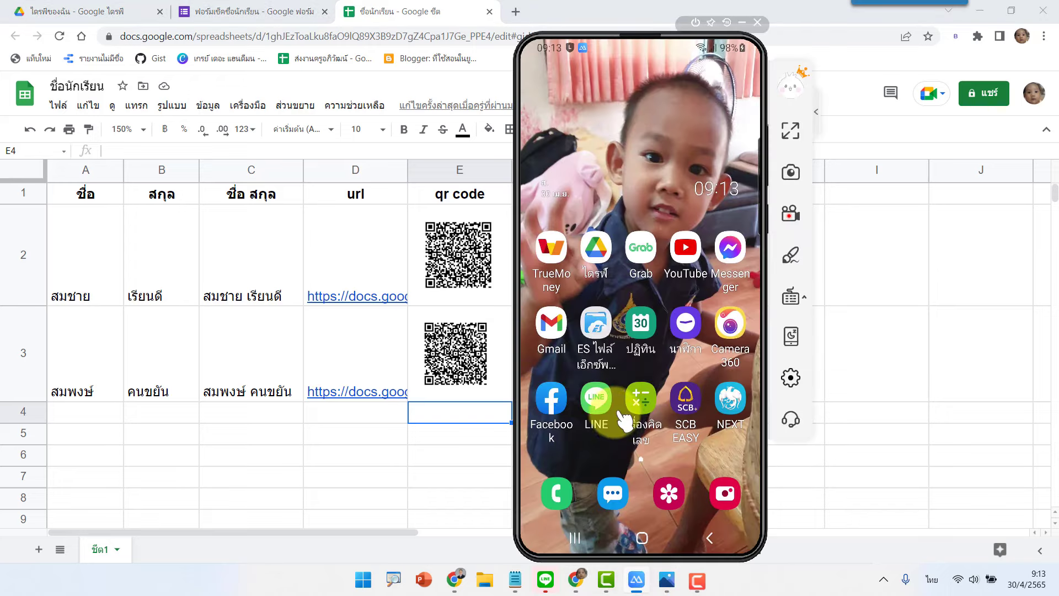
left_click(596, 400)
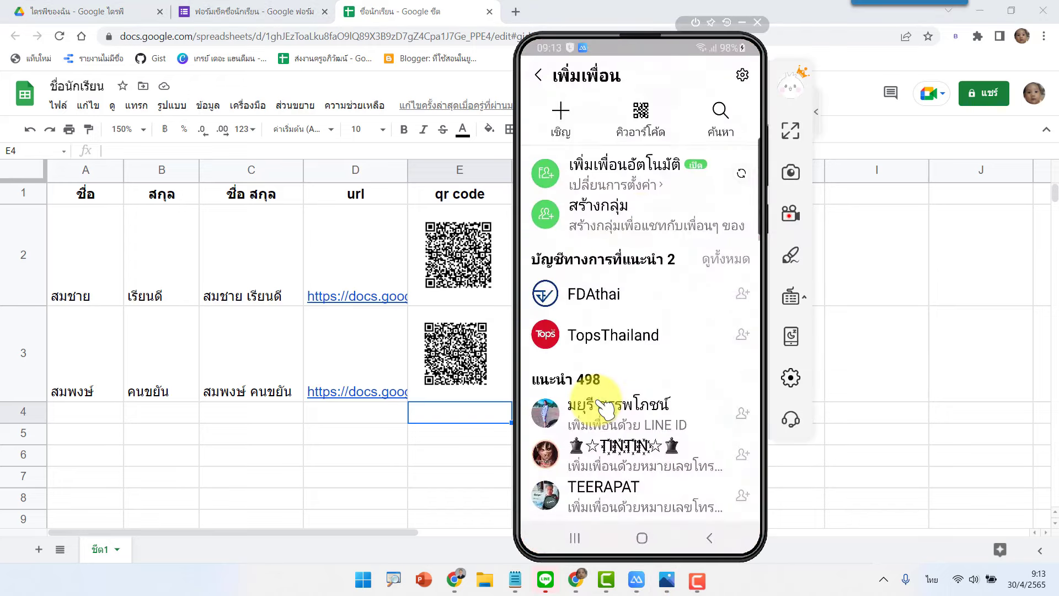
left_click(641, 113)
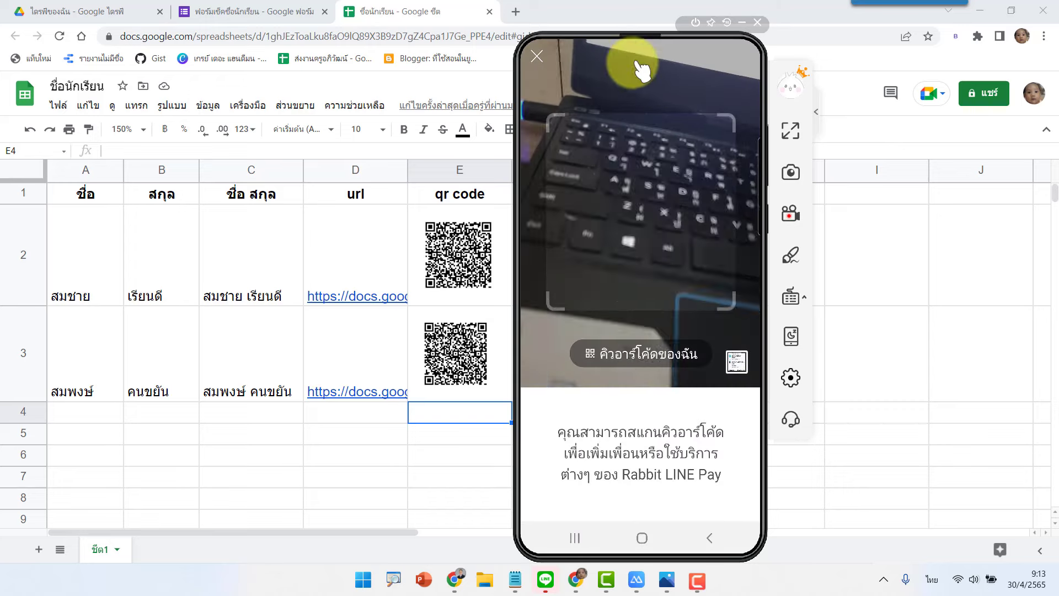
left_click_drag(651, 38, 672, 40)
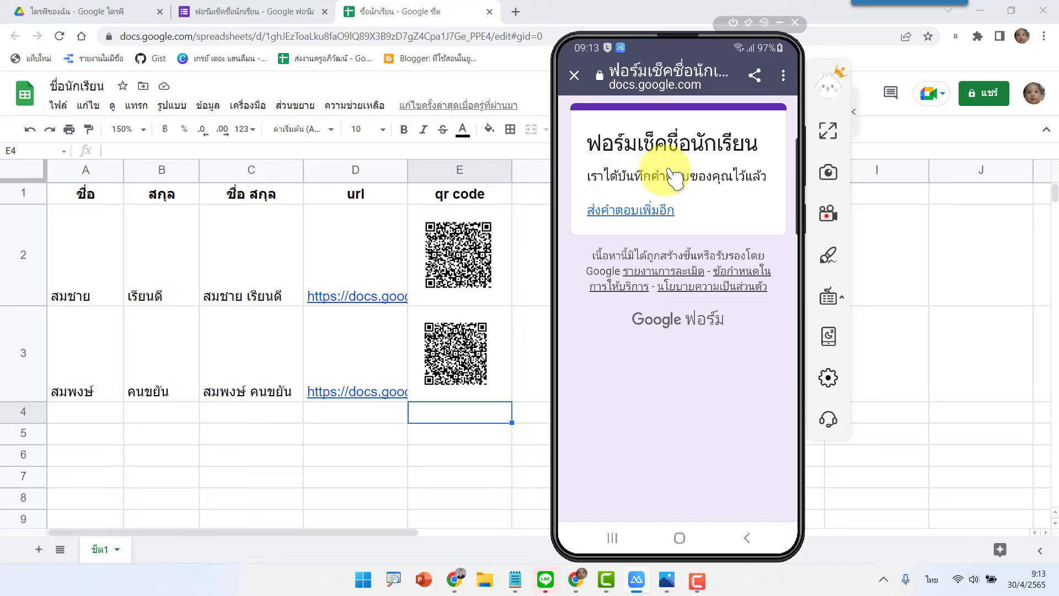
left_click(248, 18)
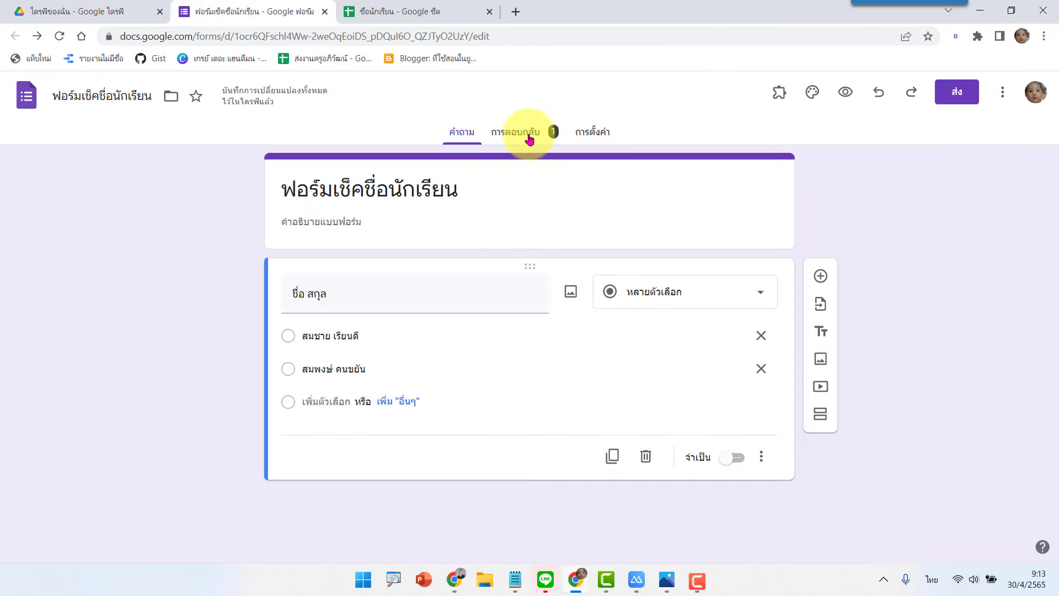
Step: Check that the response summary shows one check-in at 100% for the first student
left_click(529, 139)
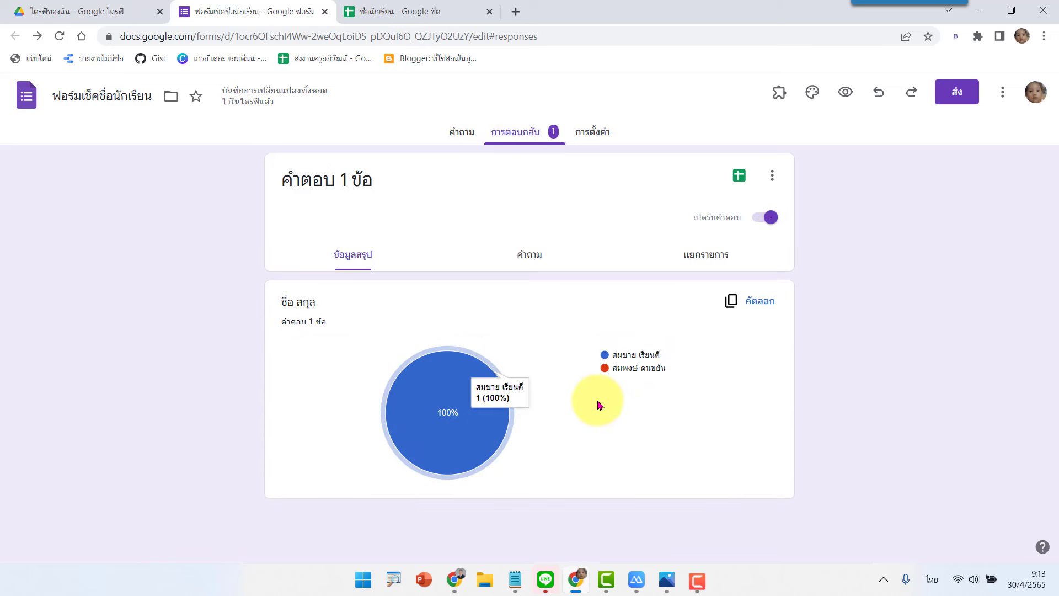
mouse_move(444, 451)
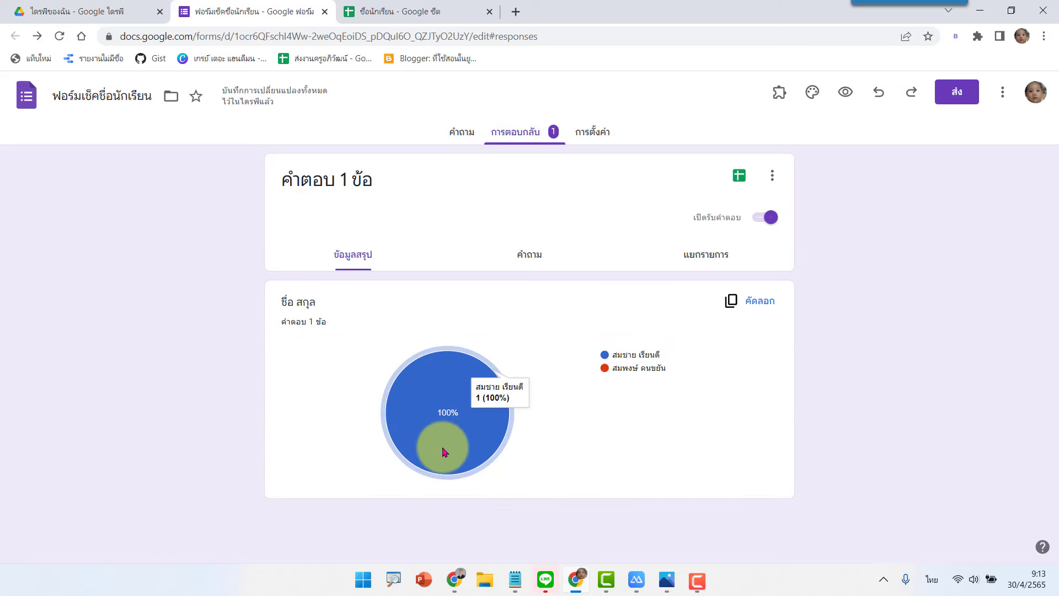
left_click(388, 11)
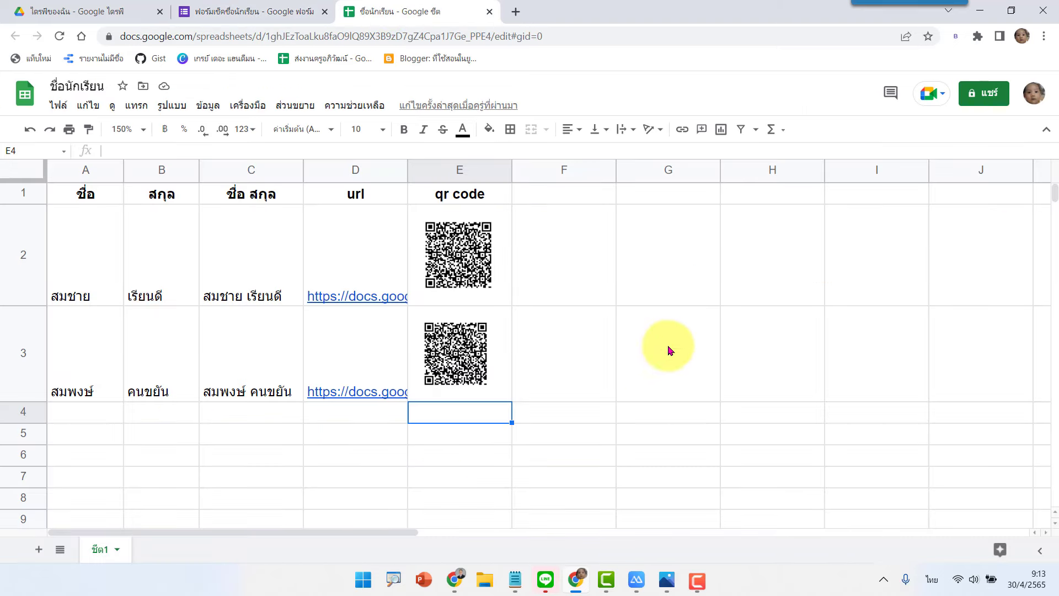
mouse_move(666, 579)
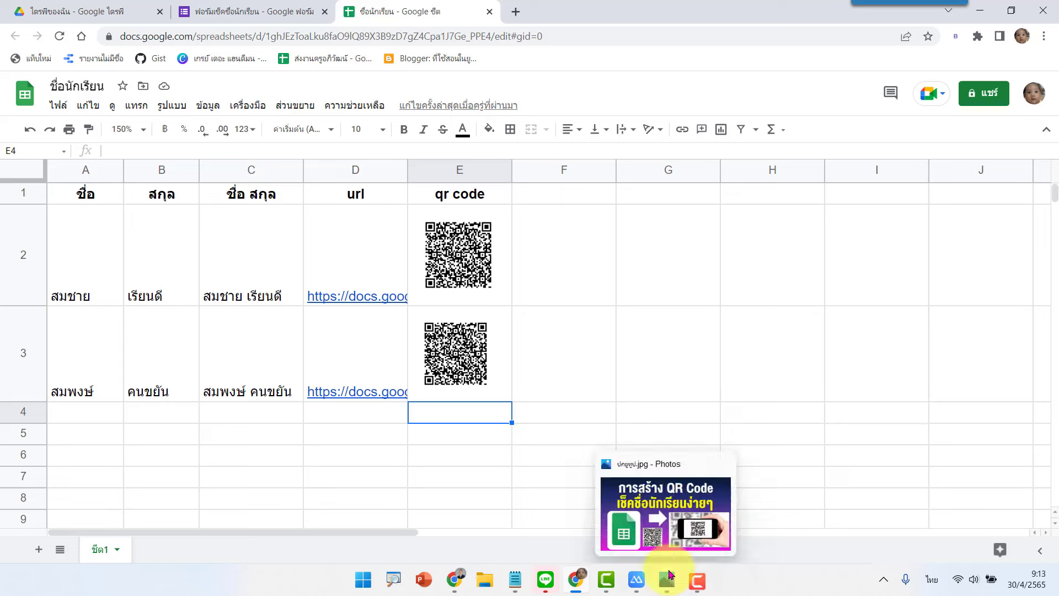
Step: Scan the second student's QR code by phone, giving two responses split 50/50
left_click(634, 590)
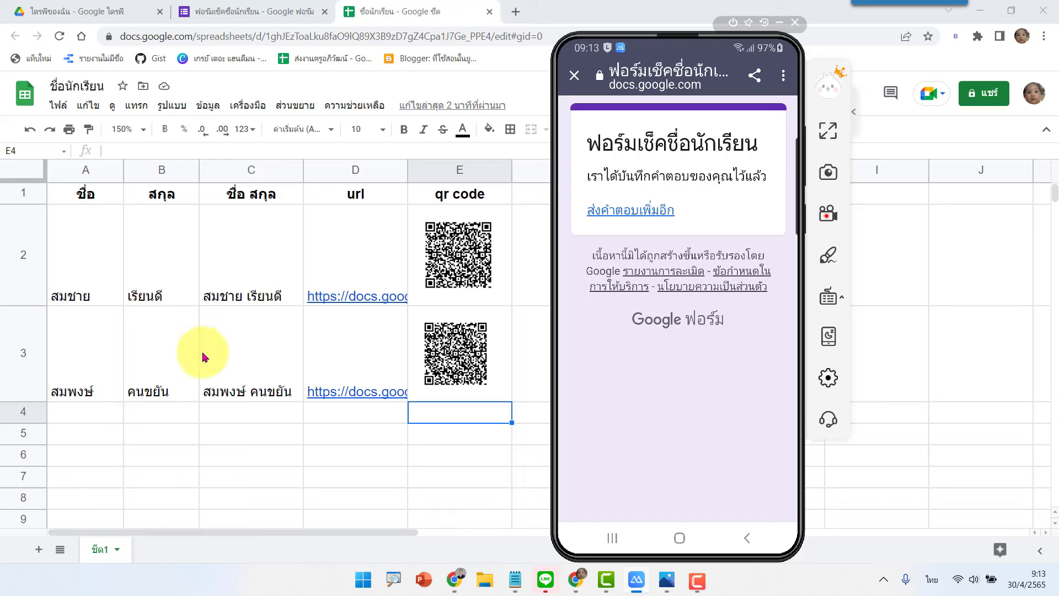
left_click(274, 11)
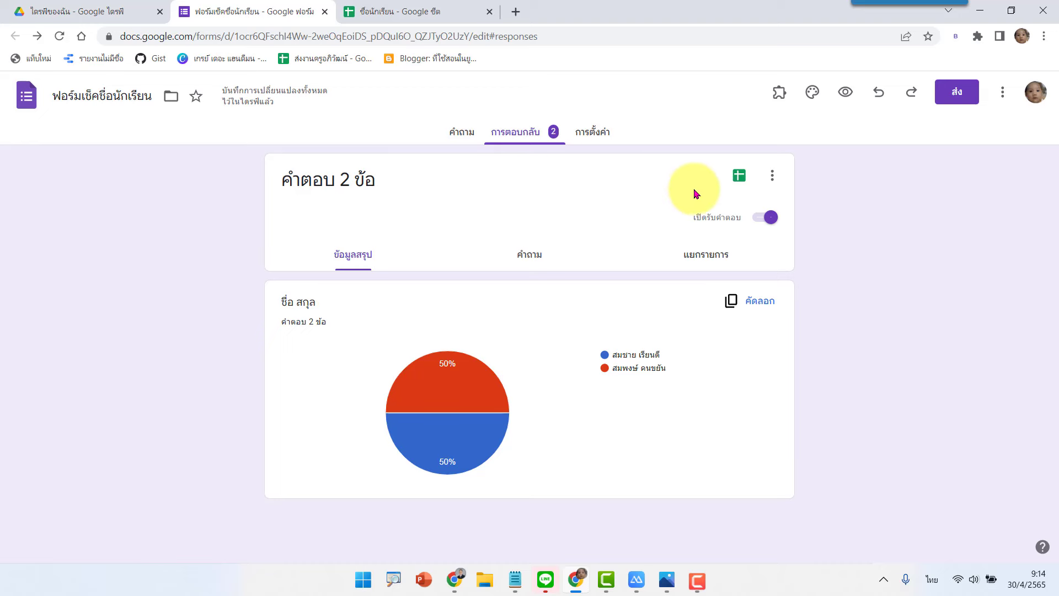
Step: Link the form responses to a newly created spreadsheet listing both check-in timestamps
left_click(739, 176)
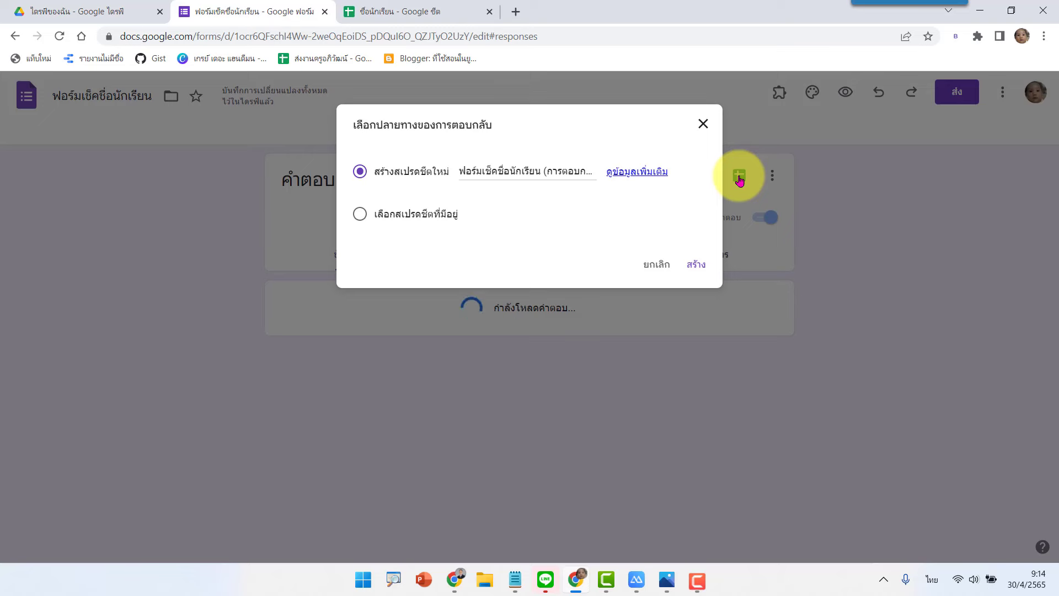
left_click(705, 272)
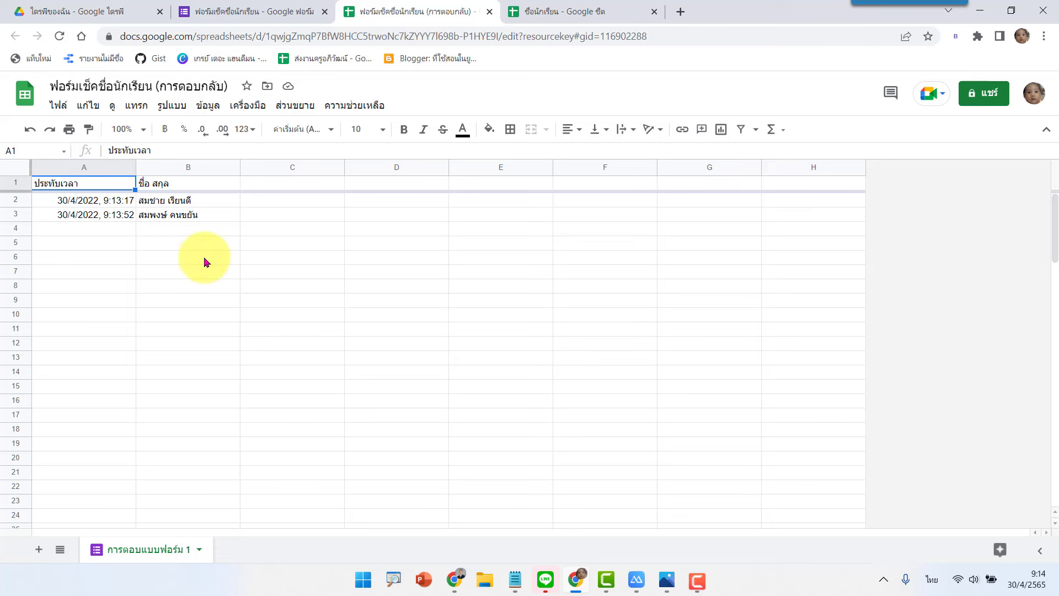
Step: Compare the ชื่อนักเรียน list with the responses sheet, then reopen the form's Questions view
left_click(565, 12)
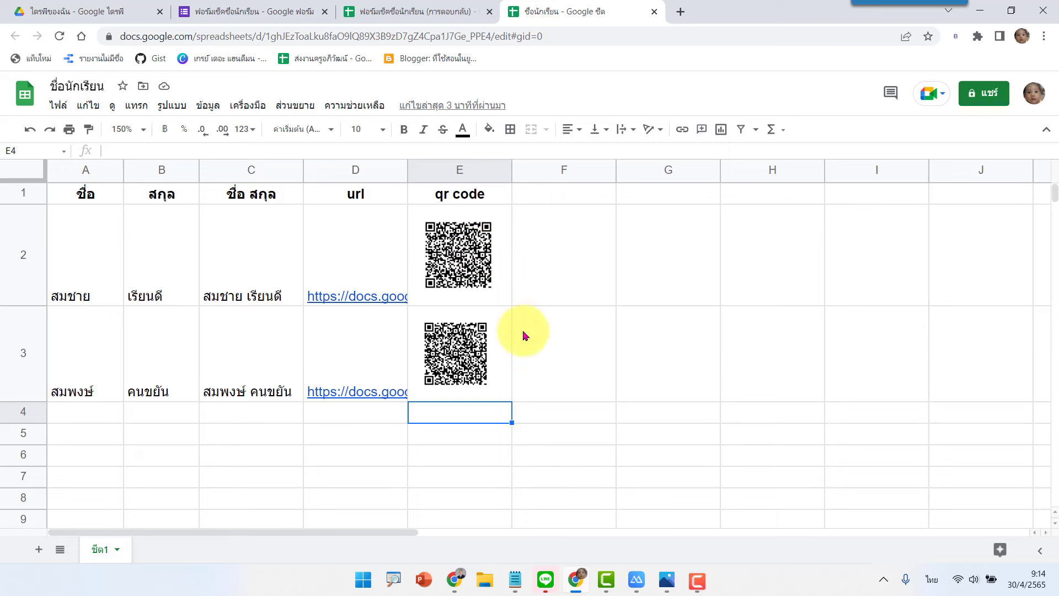
left_click(419, 12)
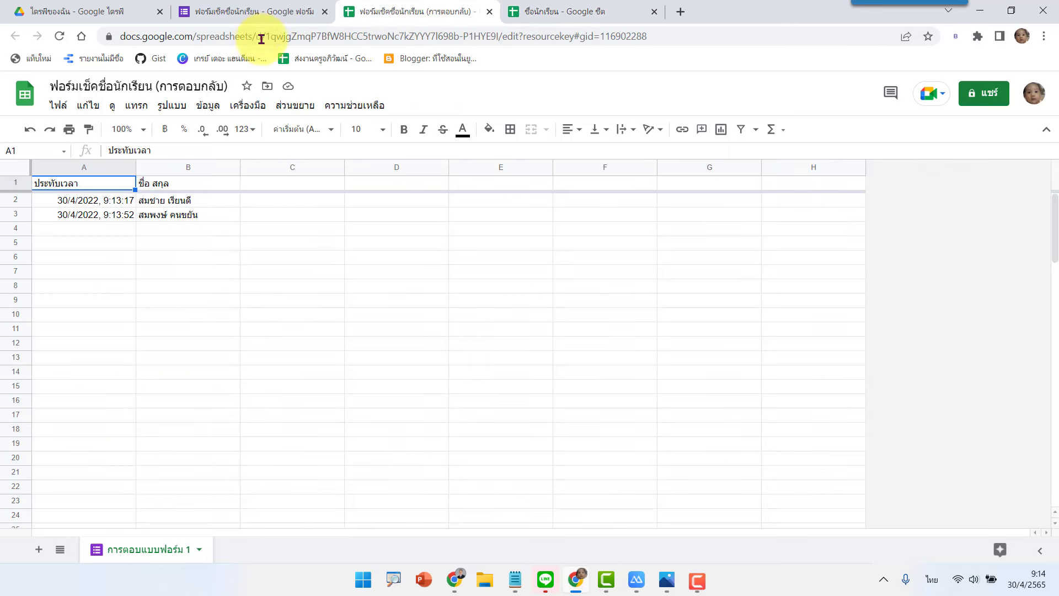
left_click(259, 10)
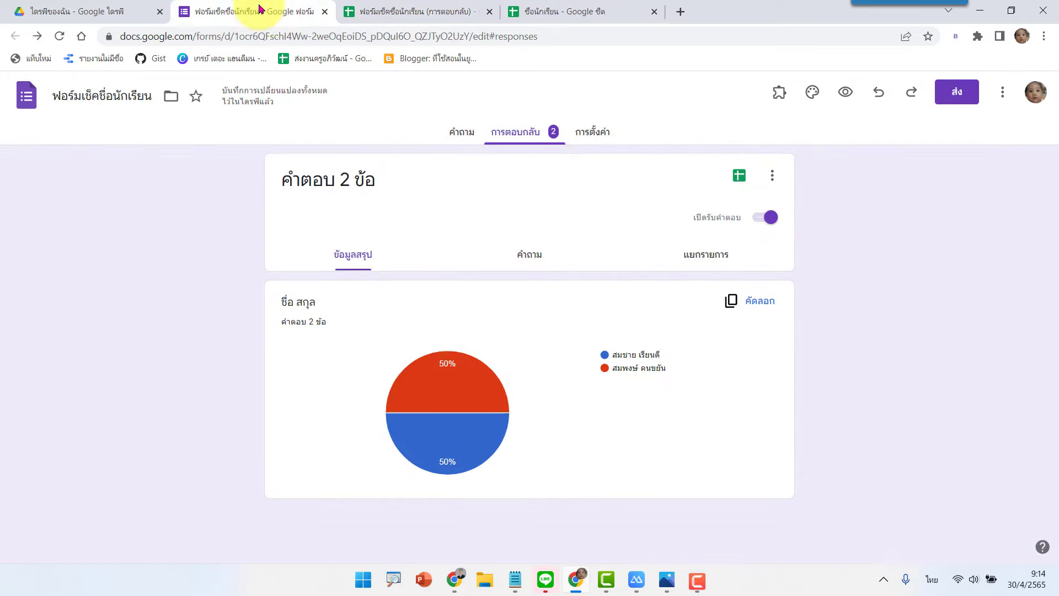
left_click(461, 133)
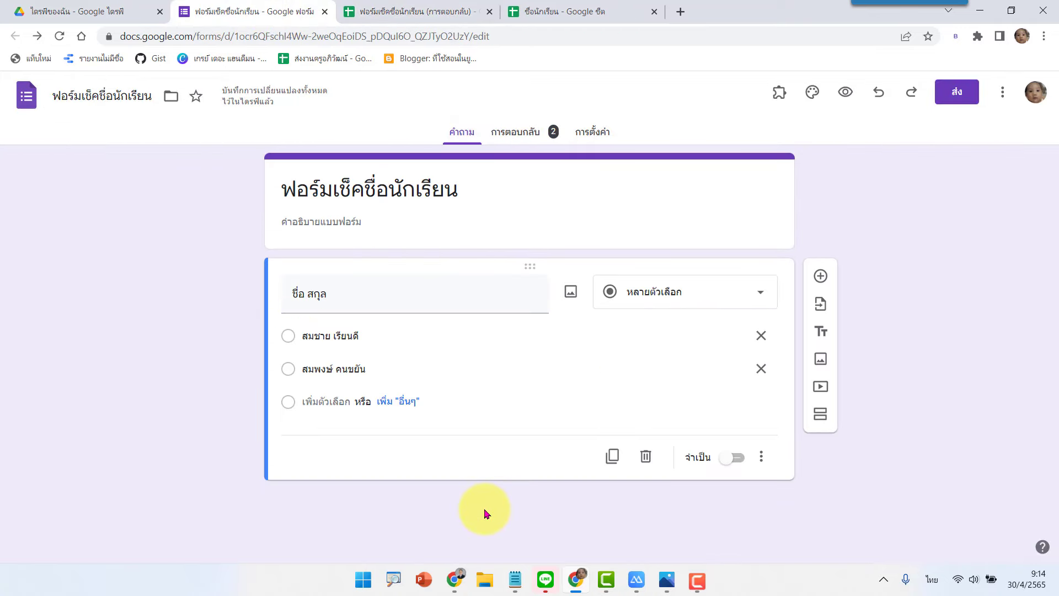